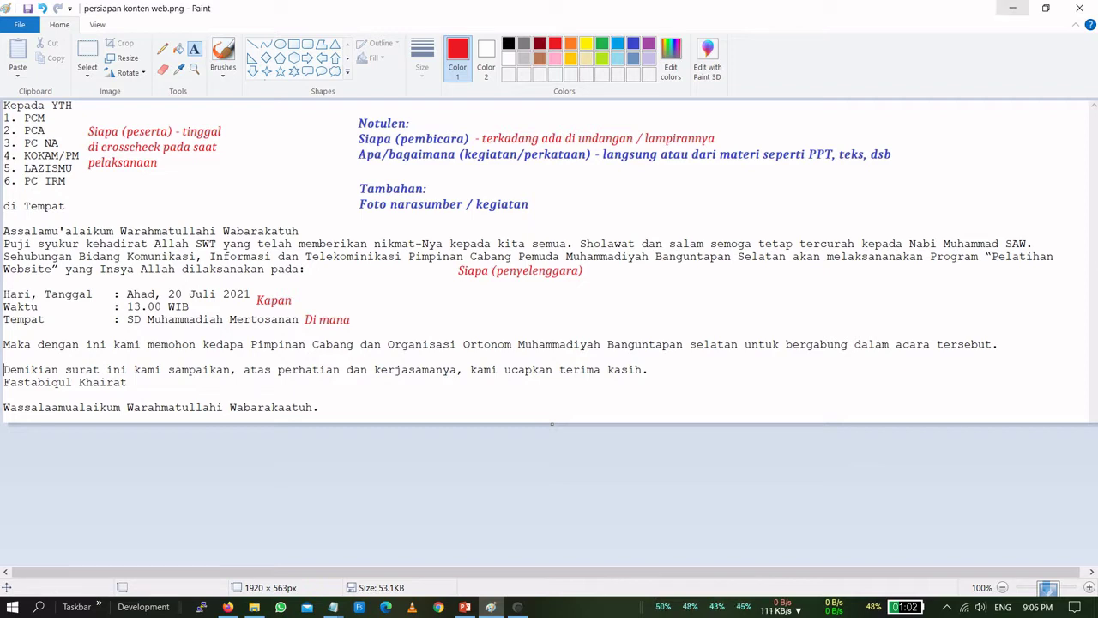
# Minimize Paint and bring up the Notepad speaker notes, the Notepad invitation letter and the Downloads folder with the event photos
pyautogui.click(1012, 7)
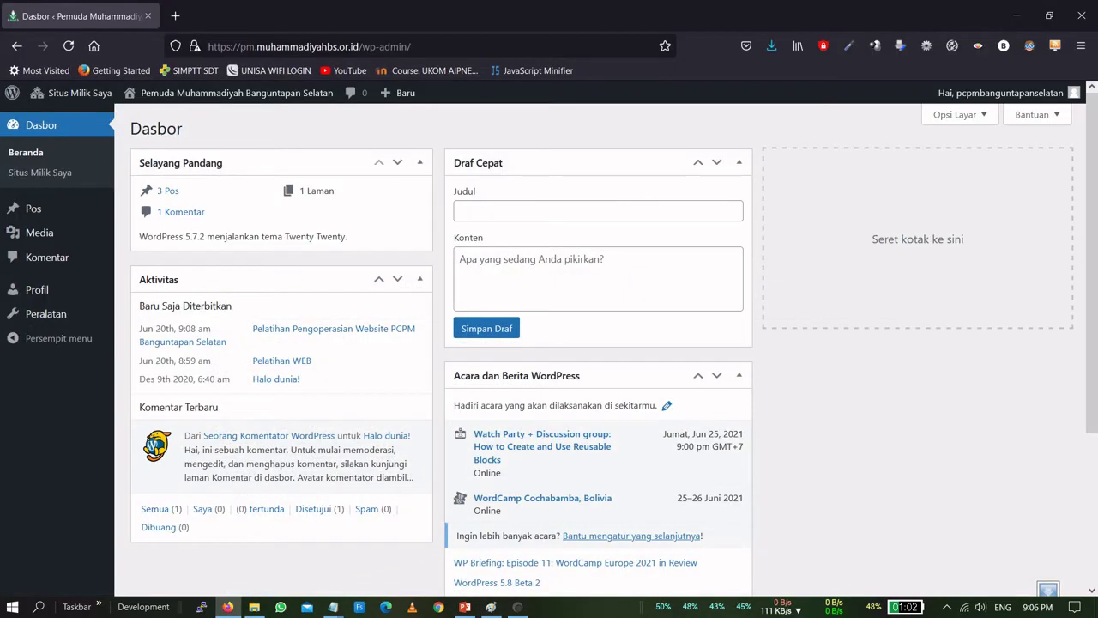
pyautogui.moveTo(333, 607)
pyautogui.click(422, 544)
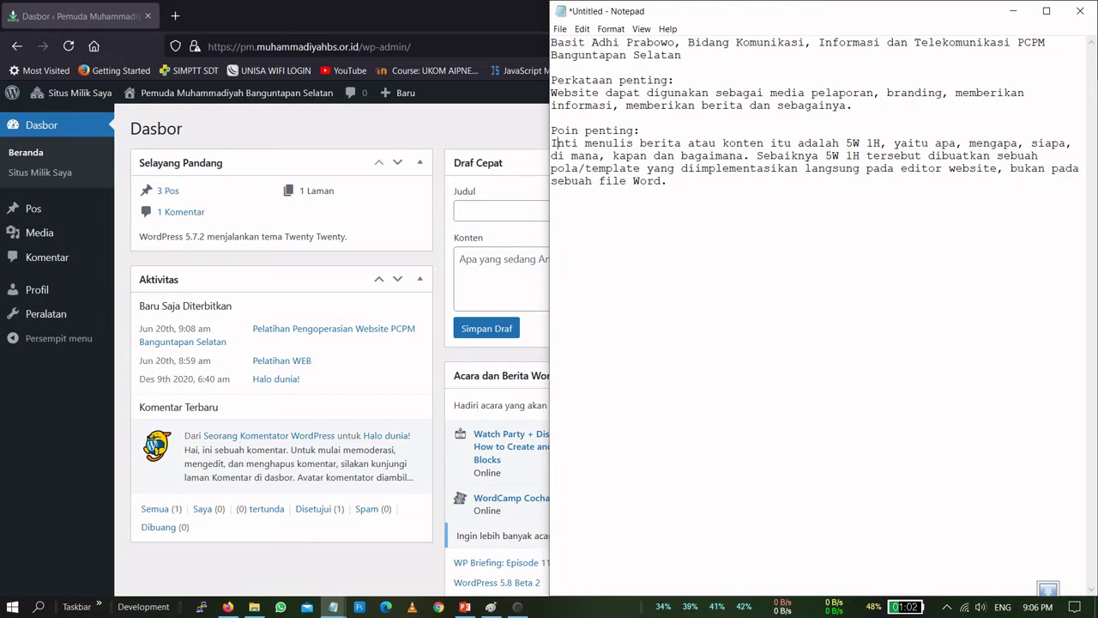
pyautogui.moveTo(333, 606)
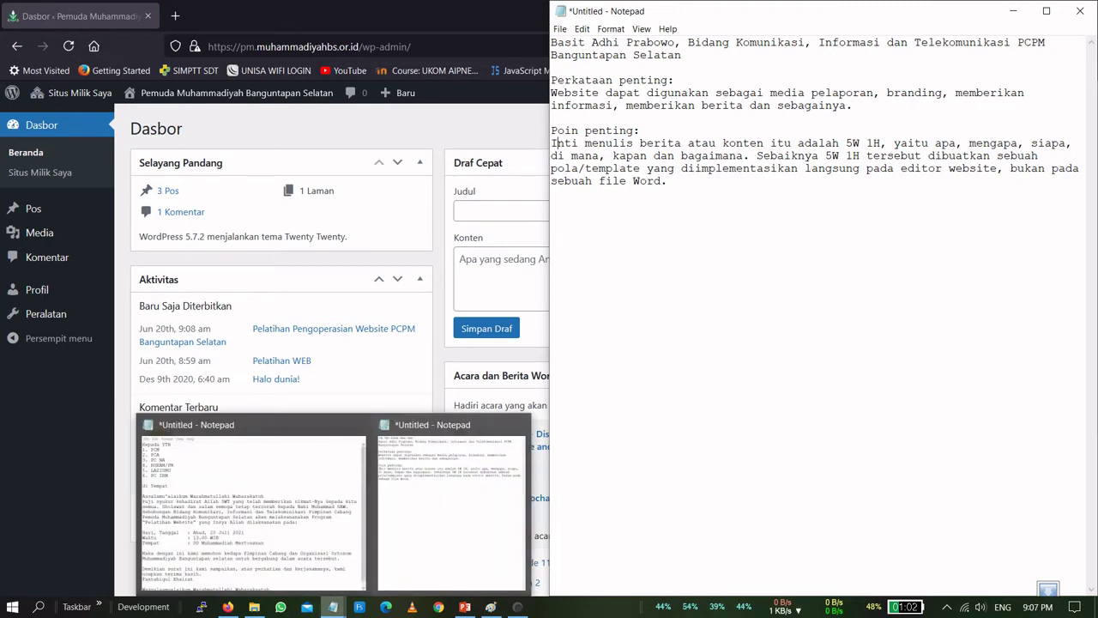
pyautogui.click(249, 506)
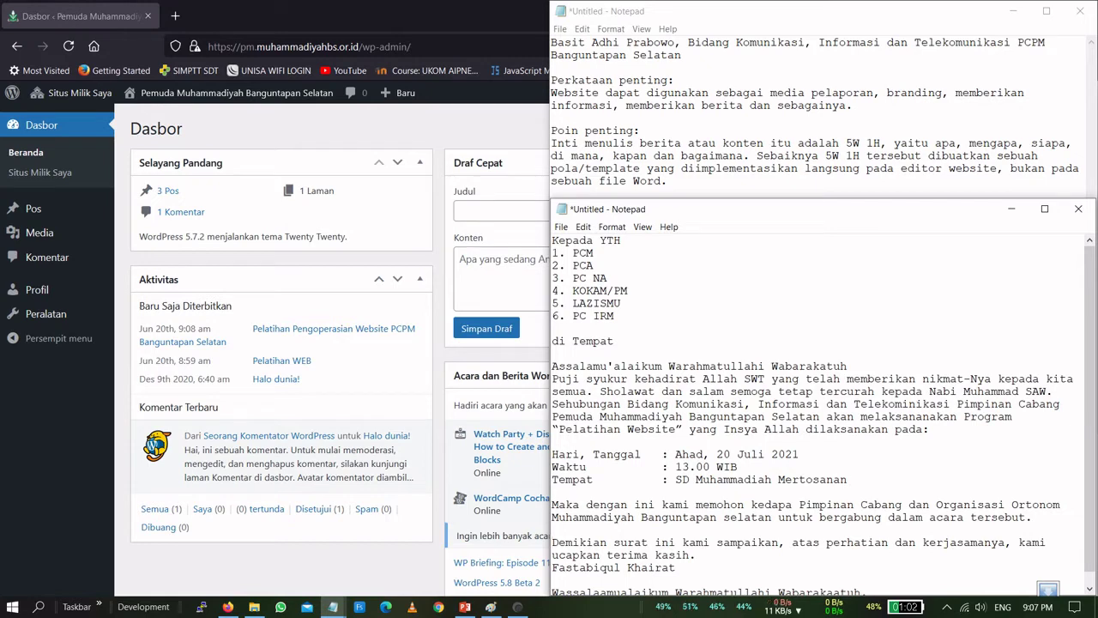
pyautogui.click(254, 606)
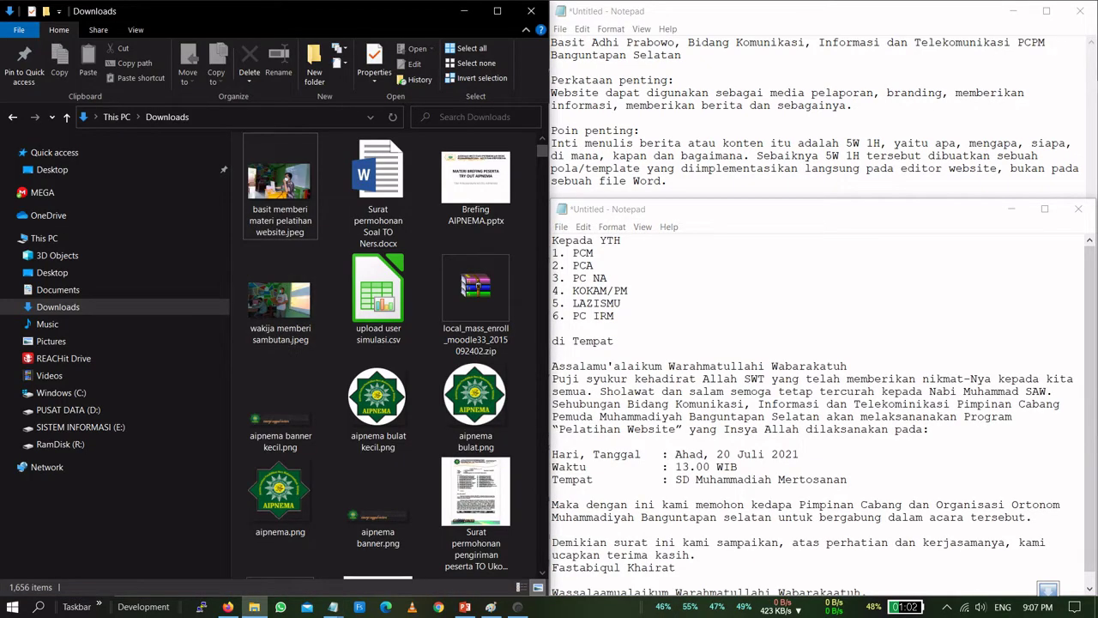
# Switch to the WordPress dashboard in Firefox, start a new post and dismiss the block editor welcome guide
pyautogui.click(227, 607)
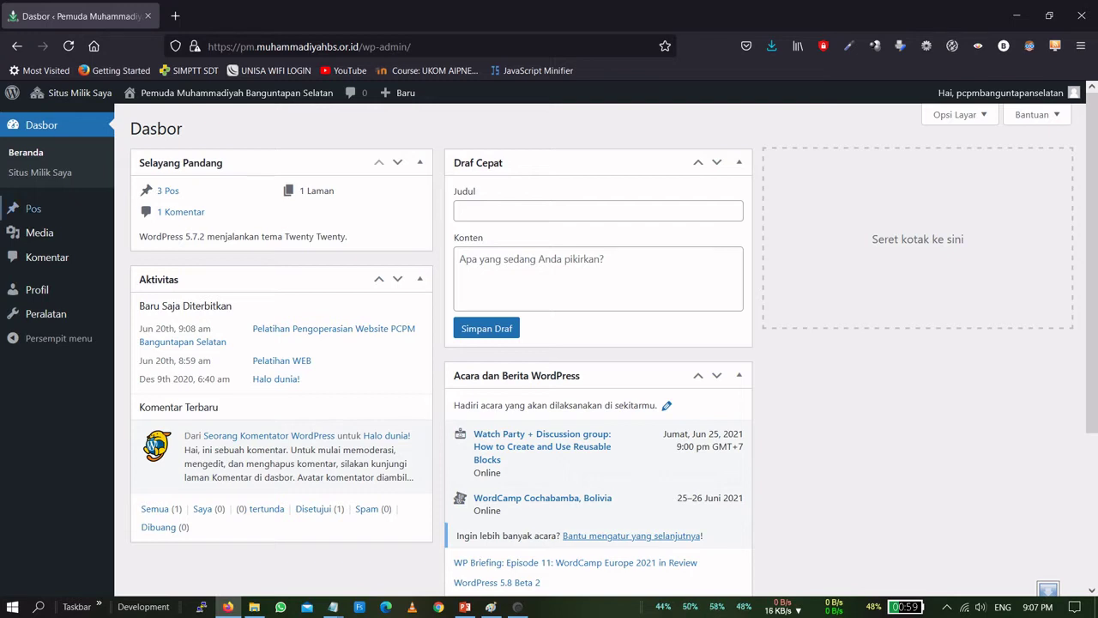
pyautogui.moveTo(33, 208)
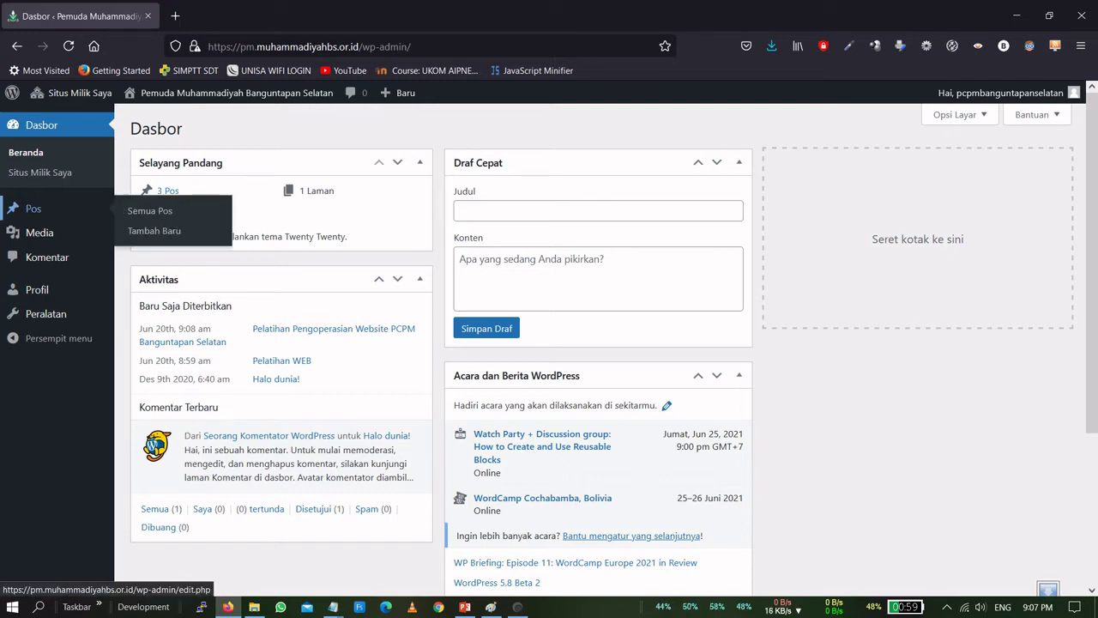
pyautogui.click(154, 230)
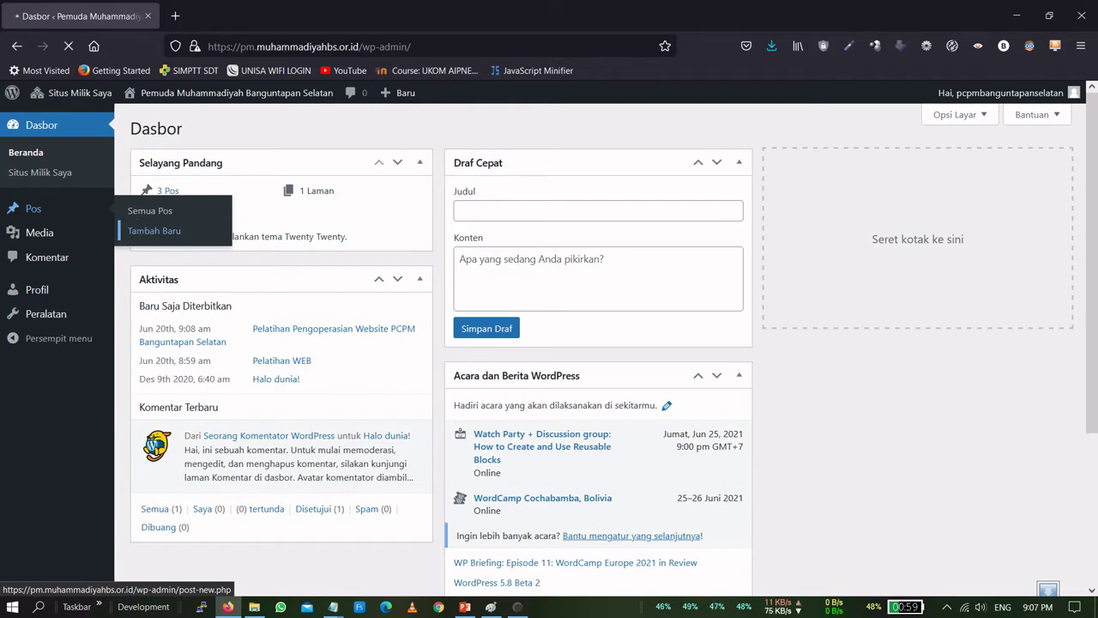
pyautogui.click(153, 230)
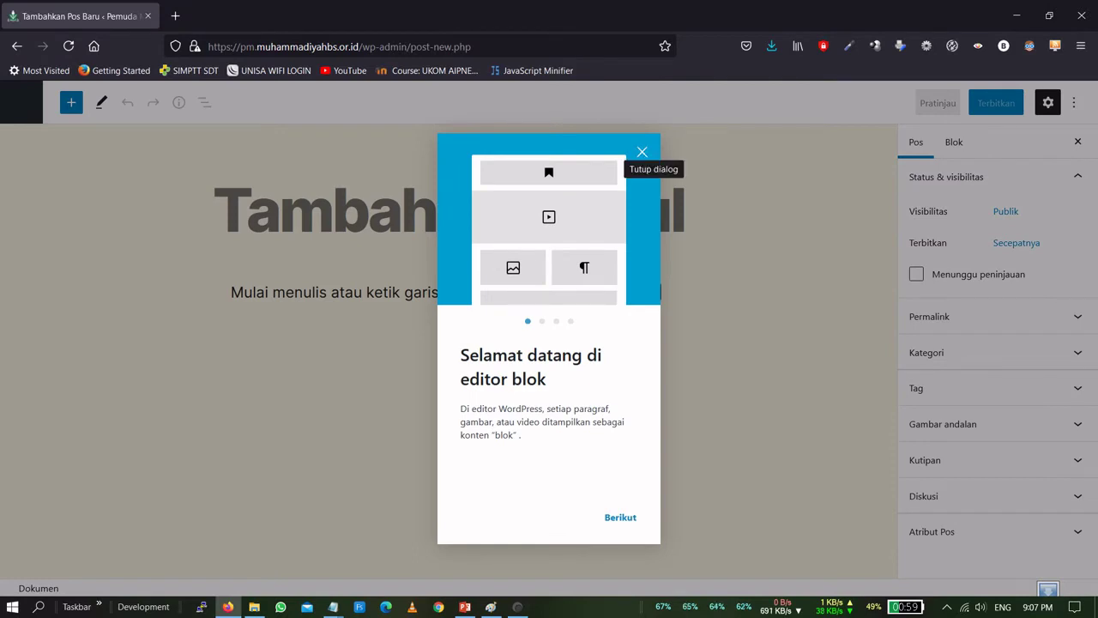
pyautogui.click(641, 152)
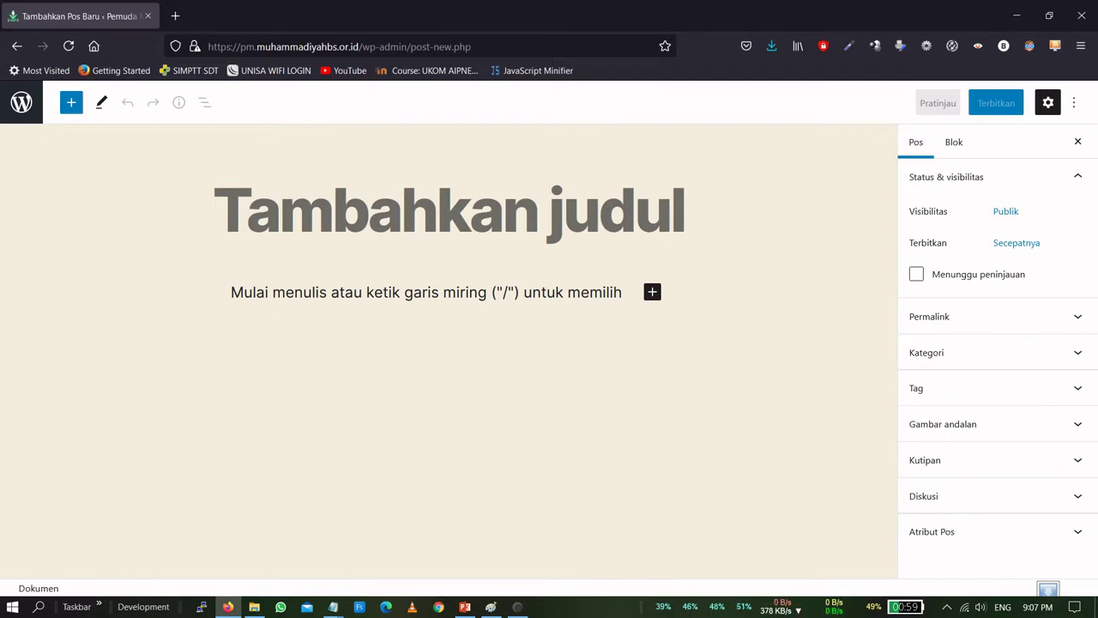
# Title the post "Pelatihan Web Cabang Muhammadiyah Banguntapan Selatan"
pyautogui.click(449, 210)
pyautogui.write('Pel')
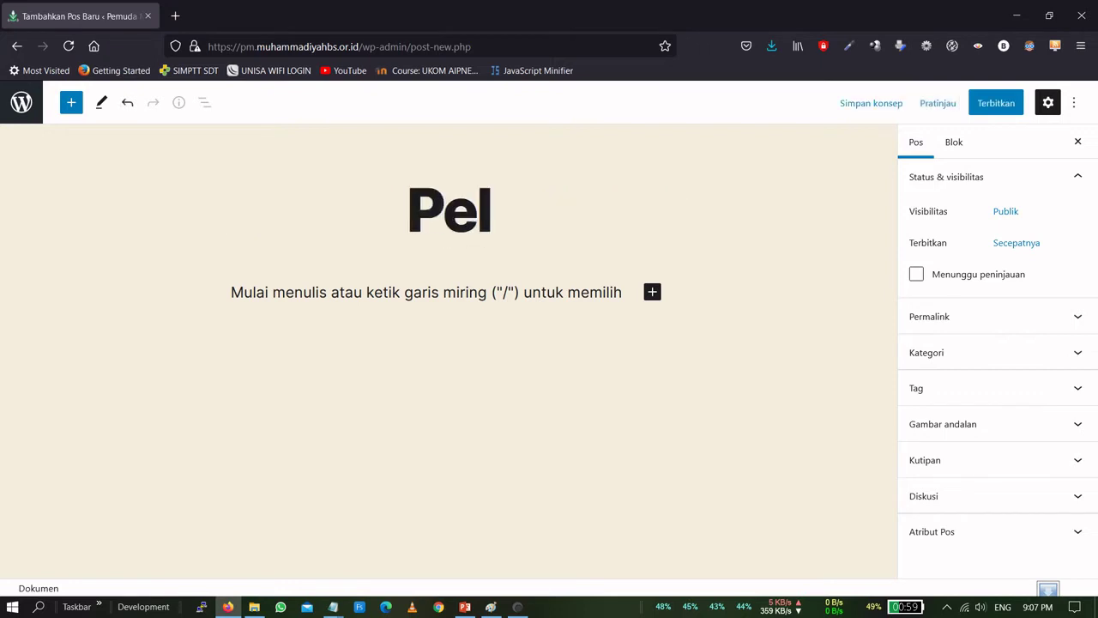
pyautogui.write('atihan Web ')
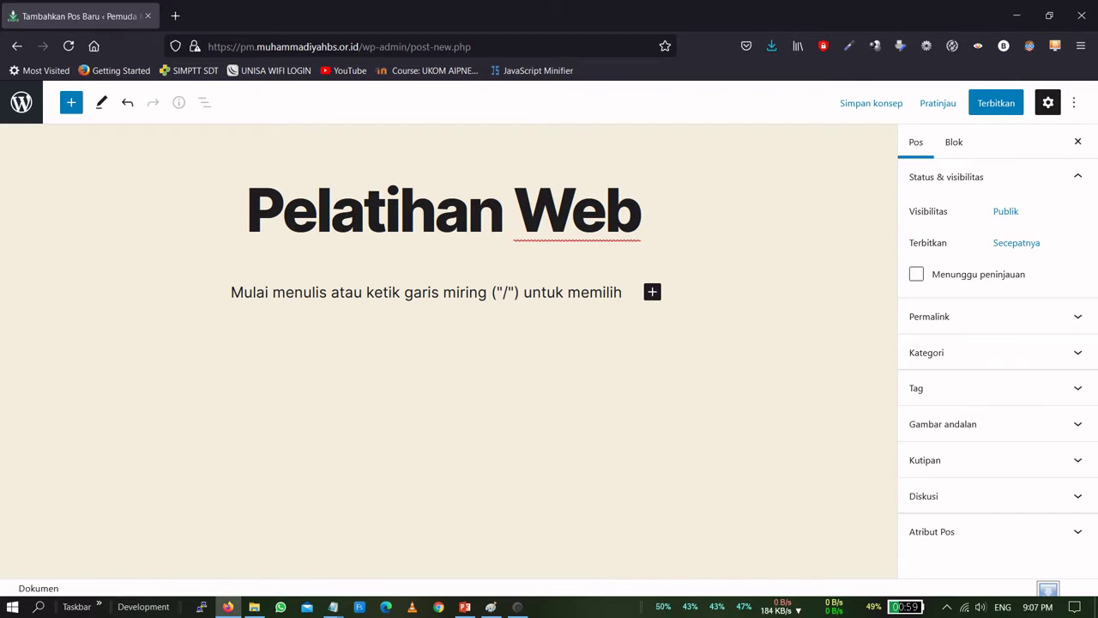
pyautogui.write('Caban')
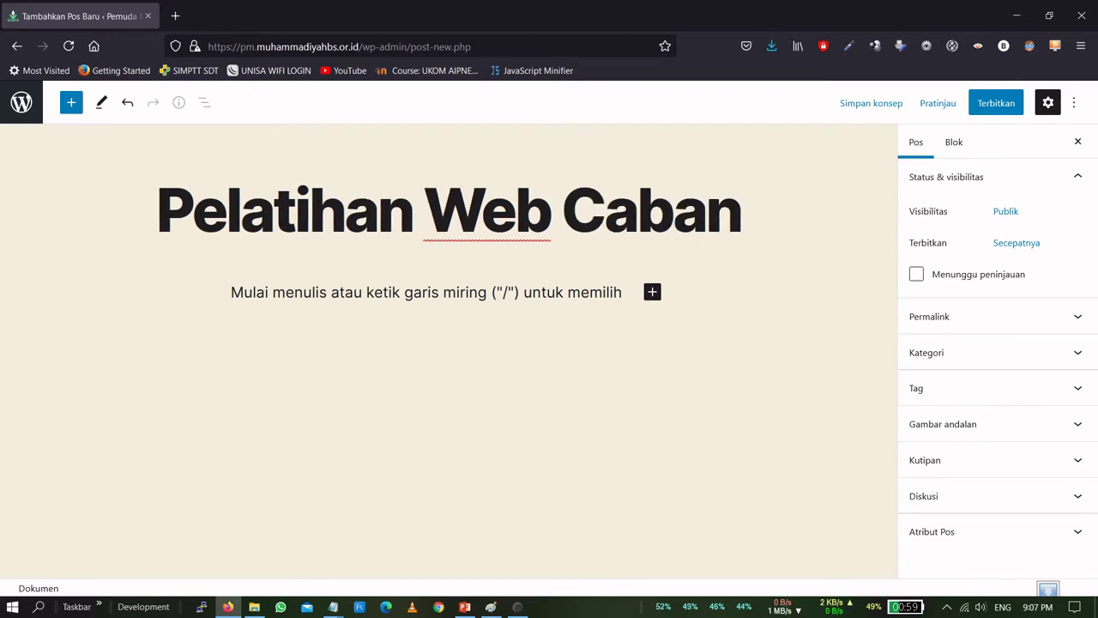
pyautogui.write('g Muham')
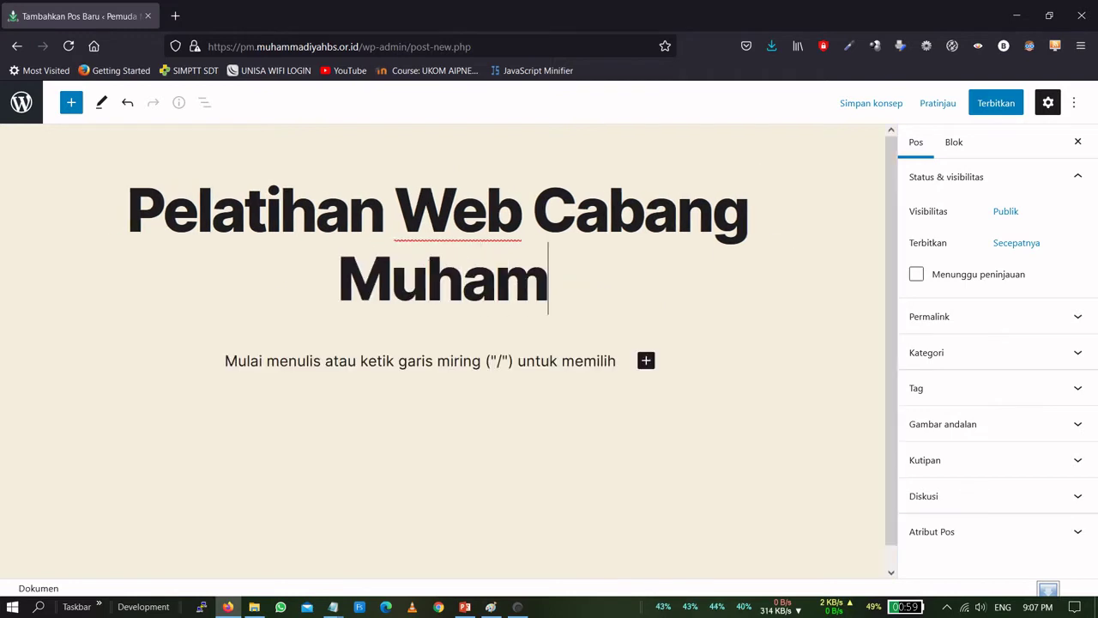
pyautogui.write('mai=du')
pyautogui.press('BackSpace')
pyautogui.press('BackSpace')
pyautogui.press('BackSpace')
pyautogui.press('BackSpace')
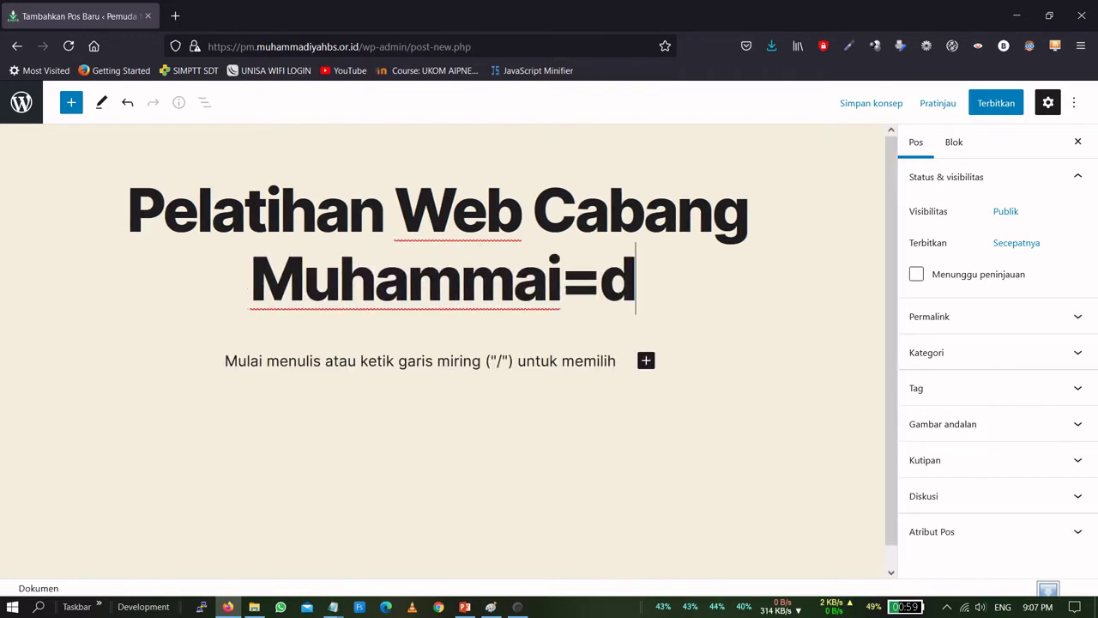
pyautogui.write('diy')
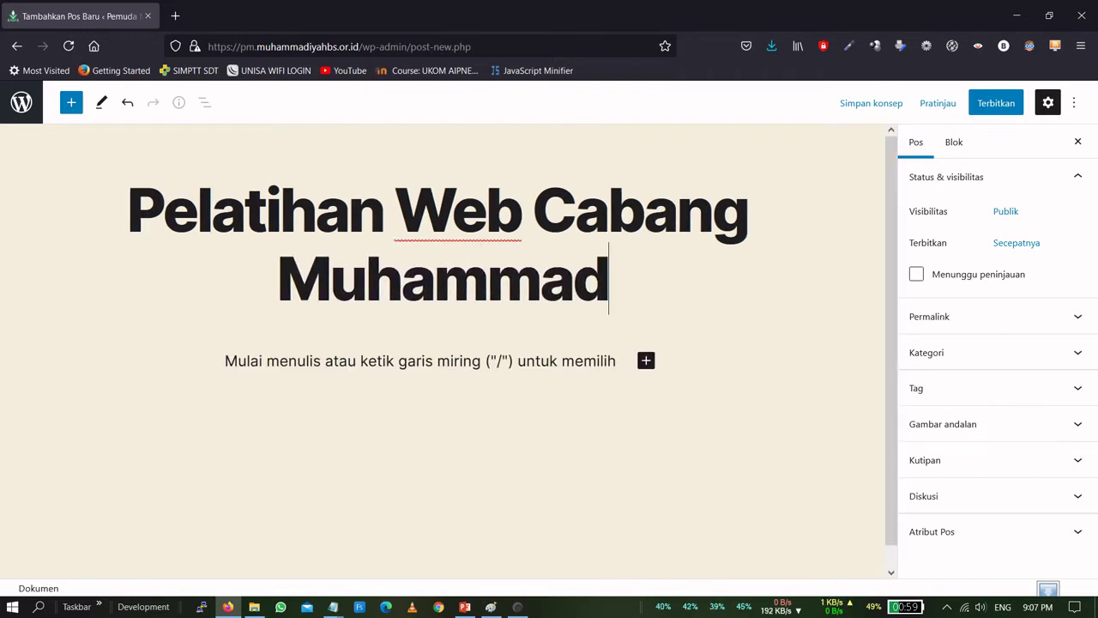
pyautogui.write('ah Bangun')
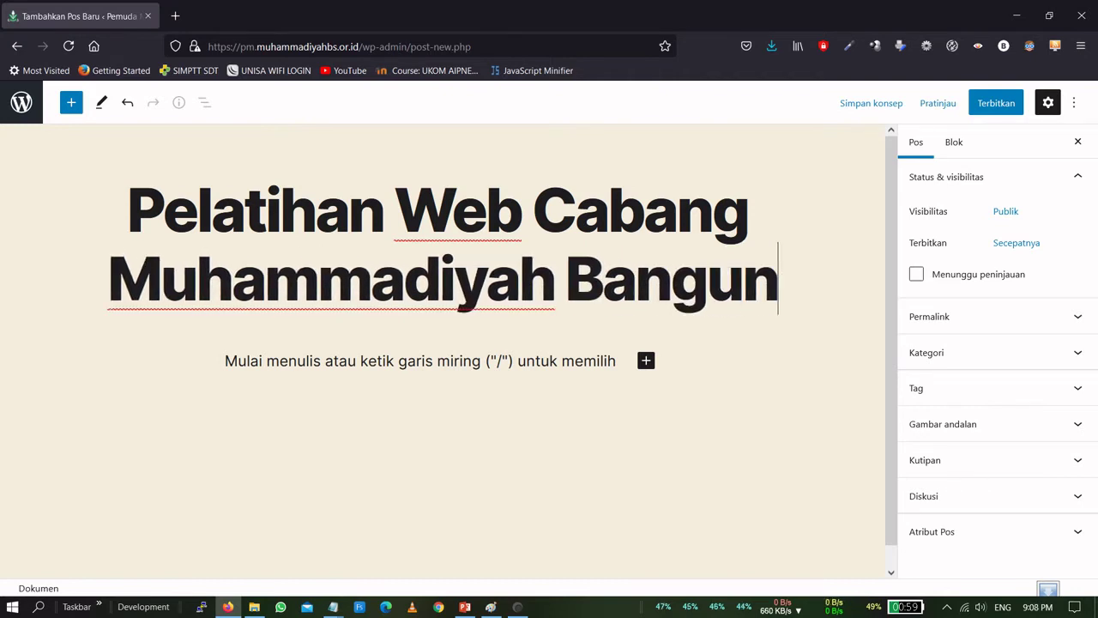
pyautogui.write('tapan Sl=e')
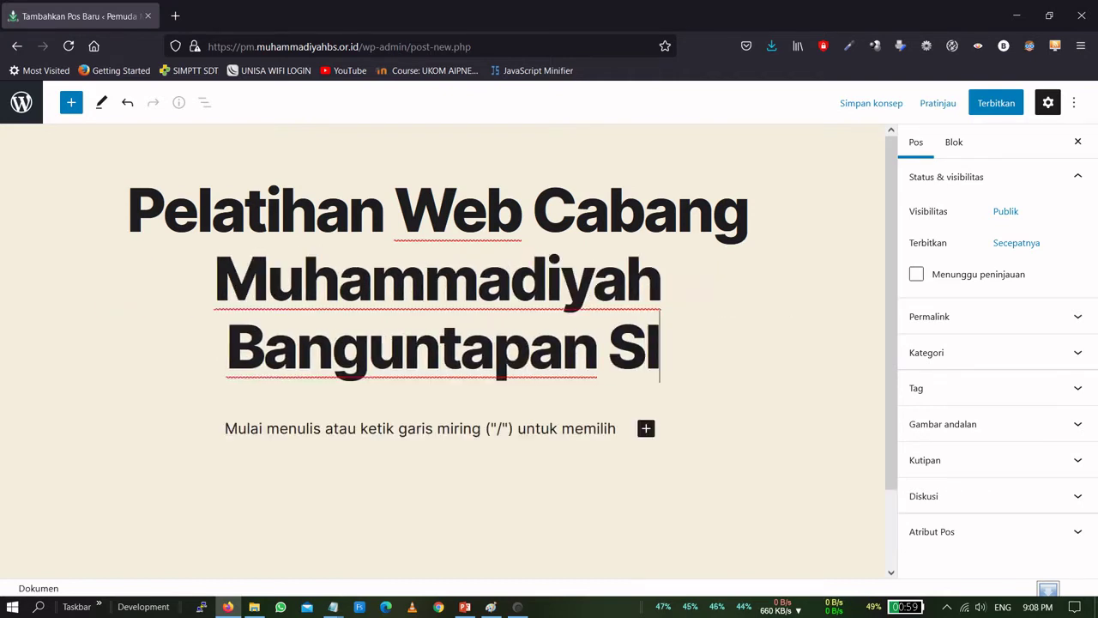
pyautogui.press('BackSpace')
pyautogui.press('BackSpace')
pyautogui.press('BackSpace')
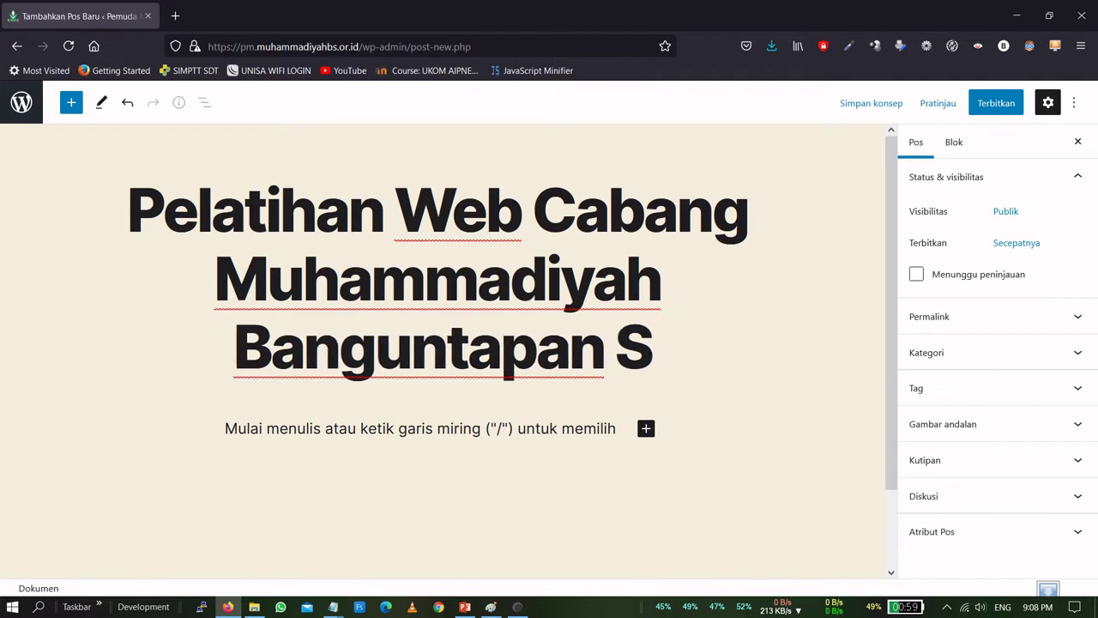
pyautogui.write('elatan')
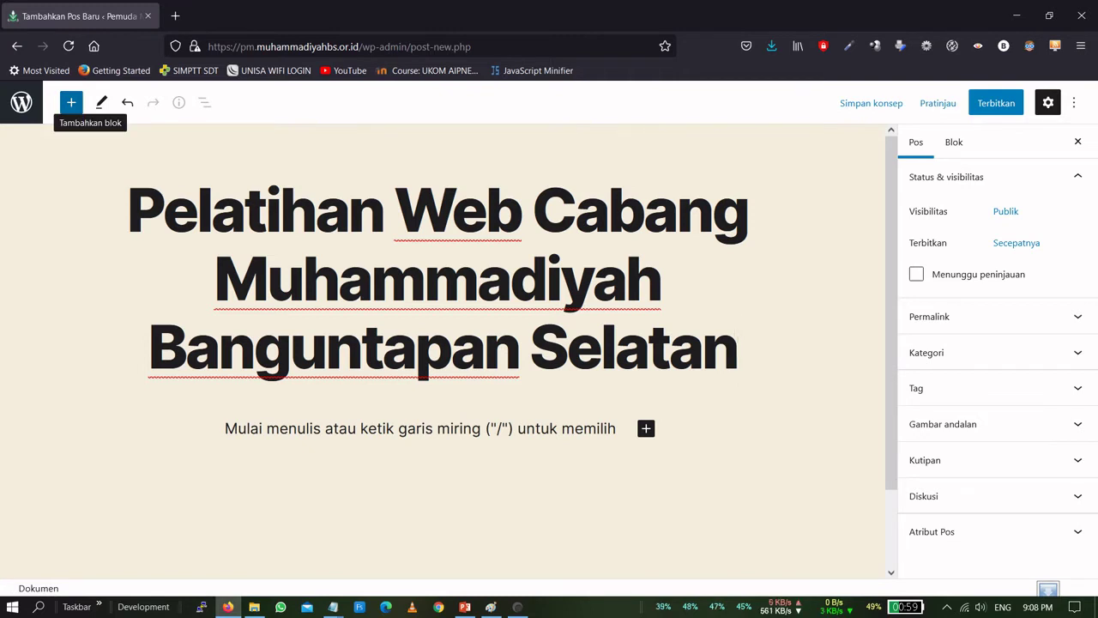
# Open the block patterns in the inserter and filter them to the Tak Berkategori category
pyautogui.click(72, 102)
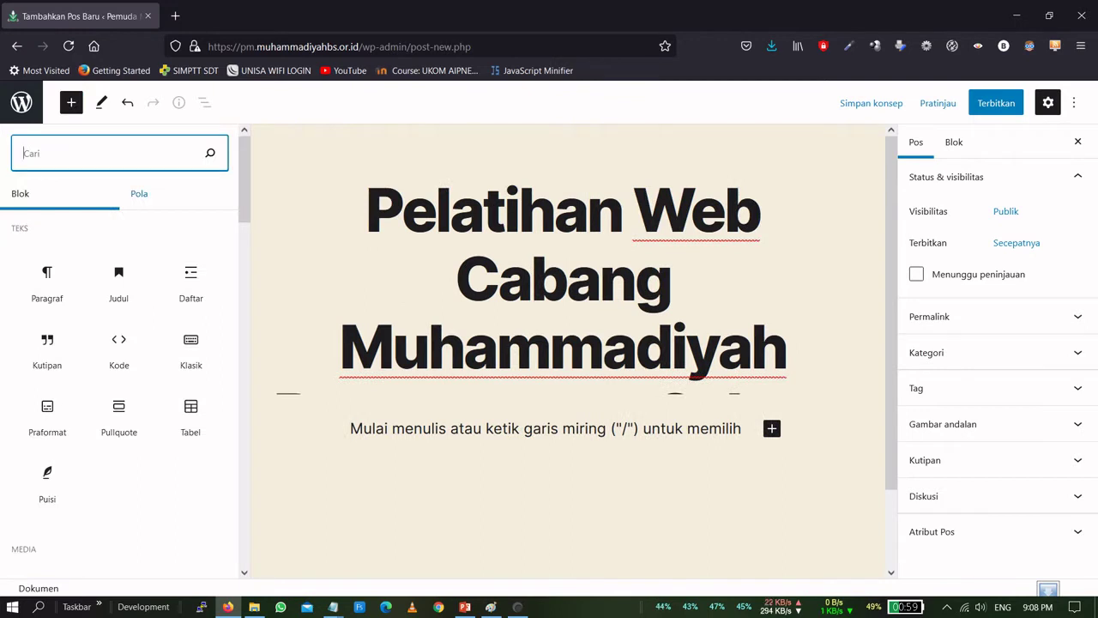
pyautogui.click(131, 191)
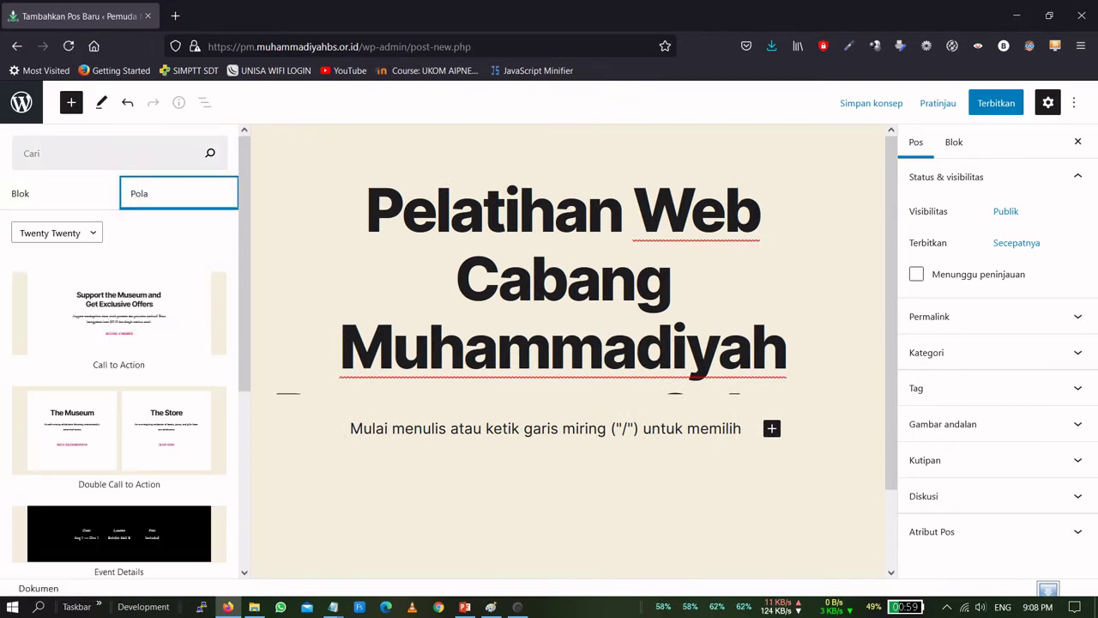
pyautogui.click(92, 228)
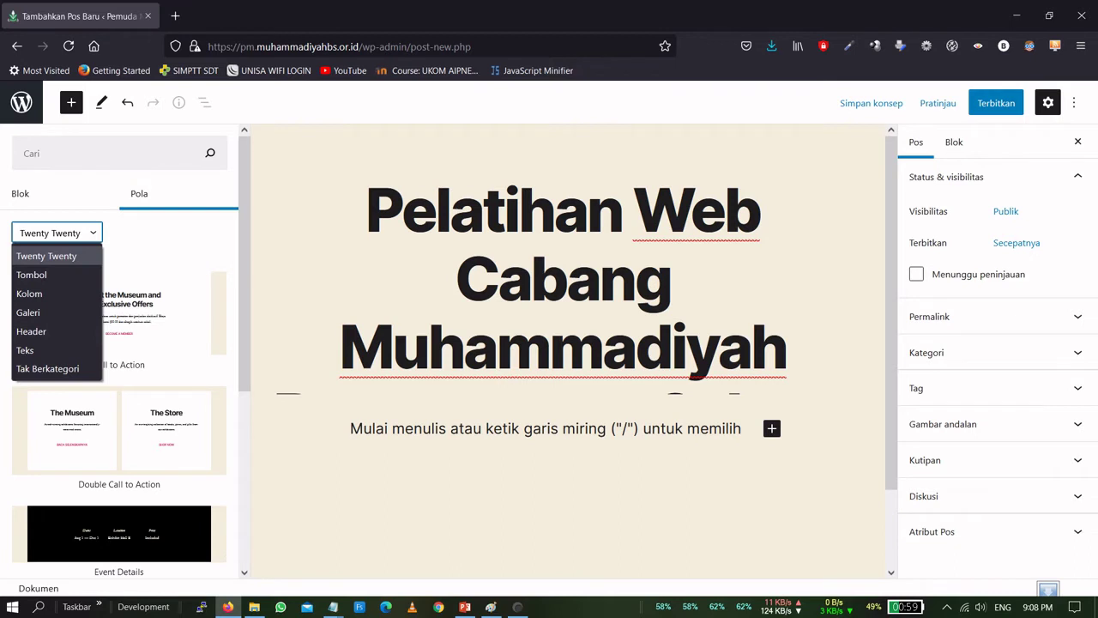
pyautogui.click(73, 368)
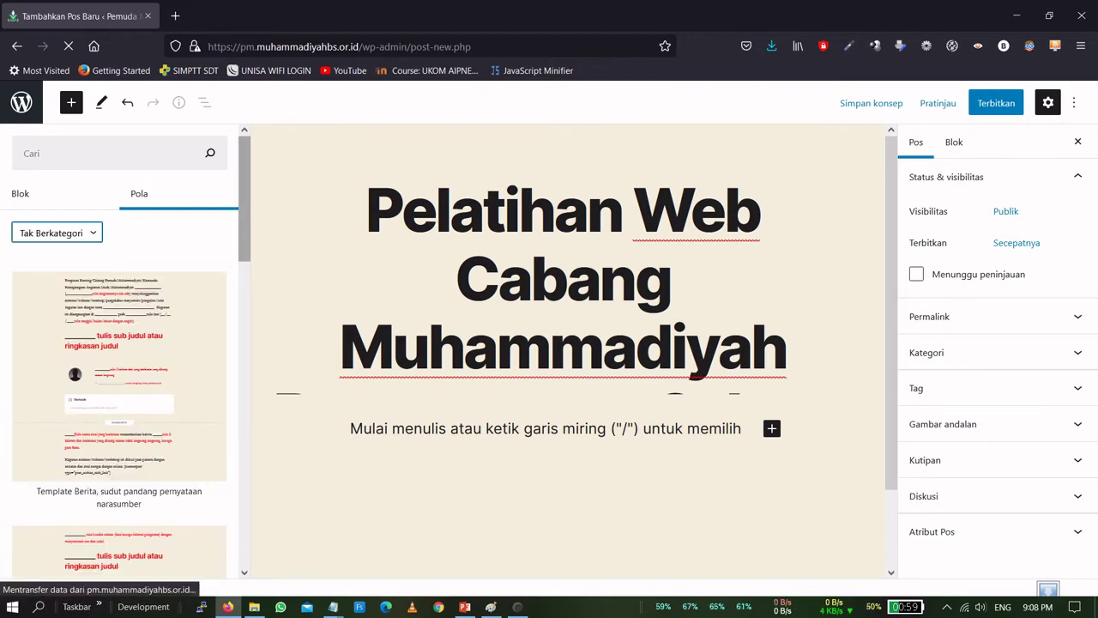
# Look through the Tak Berkategori patterns, including the news, tutorial, announcement, YouTube embed and quotation templates
pyautogui.moveTo(245, 212)
pyautogui.mouseDown()
pyautogui.moveTo(245, 302)
pyautogui.moveTo(238, 232)
pyautogui.mouseUp()
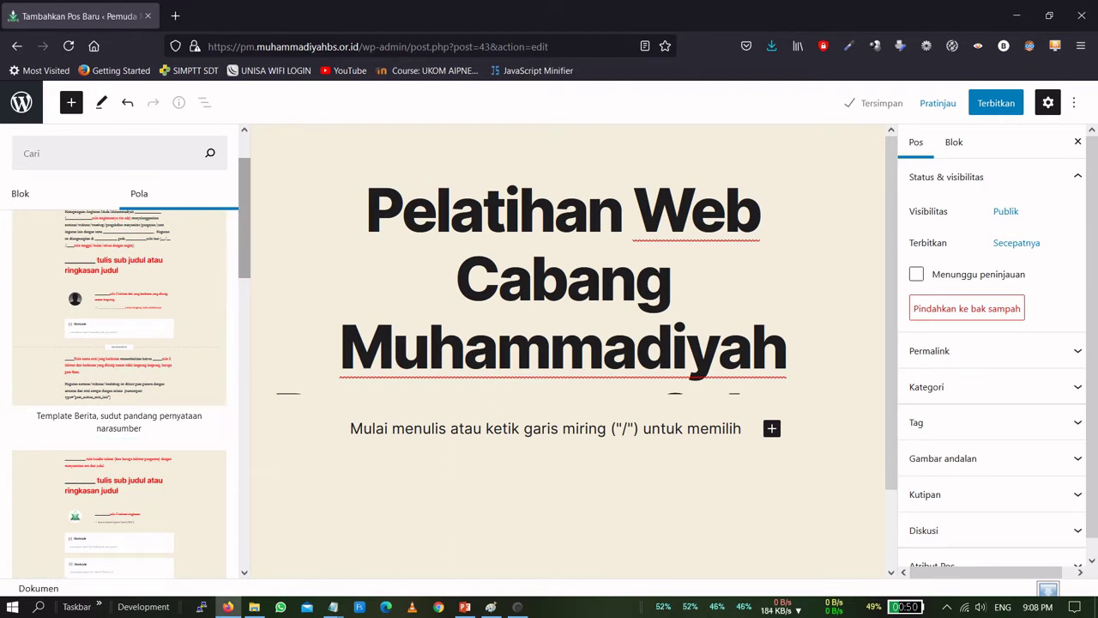
pyautogui.moveTo(239, 233); pyautogui.dragTo(240, 311)
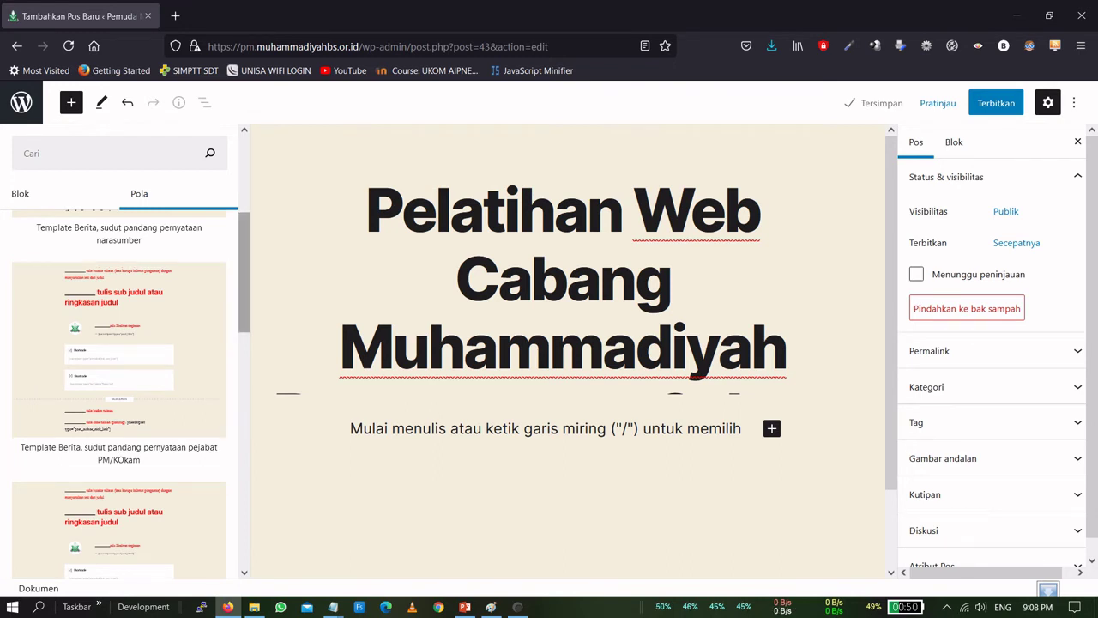
pyautogui.moveTo(245, 314); pyautogui.dragTo(250, 383)
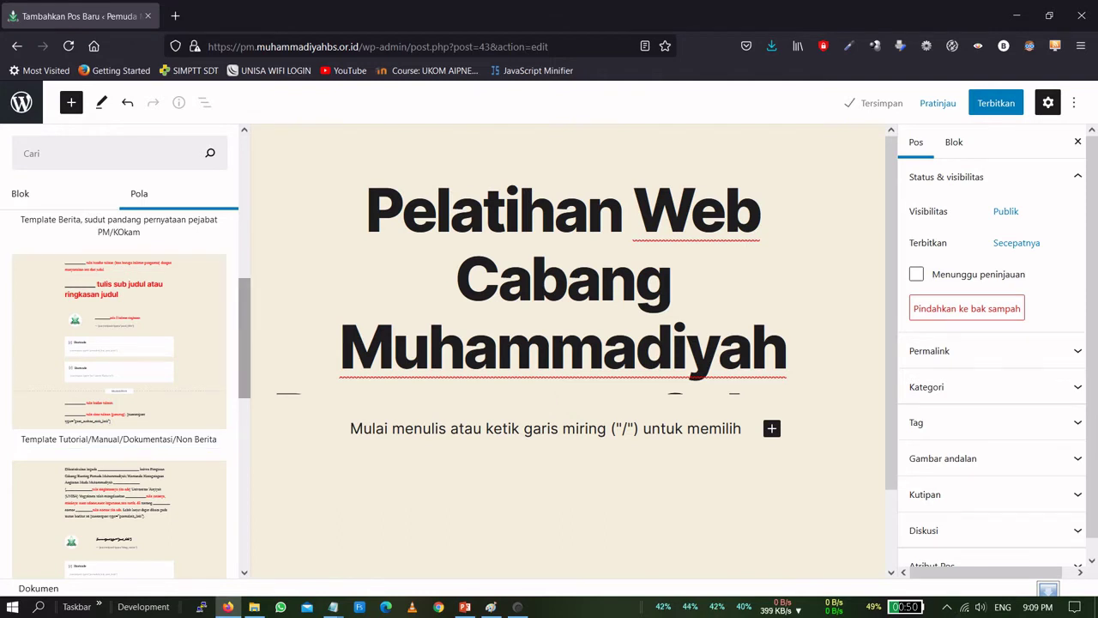
pyautogui.moveTo(246, 335); pyautogui.dragTo(245, 396)
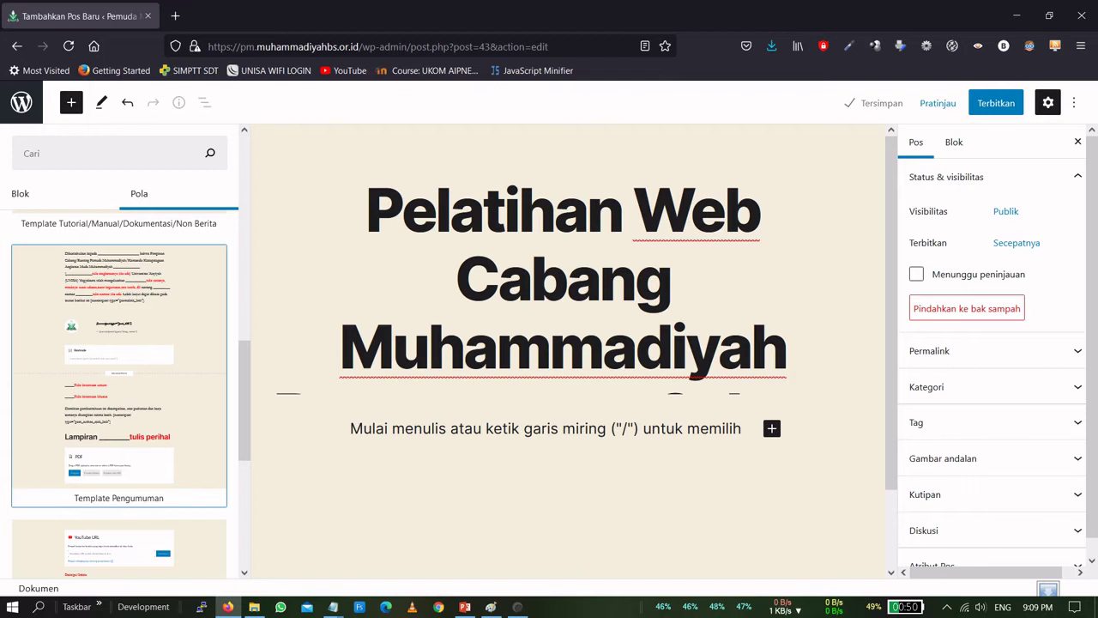
pyautogui.moveTo(245, 373); pyautogui.dragTo(242, 435)
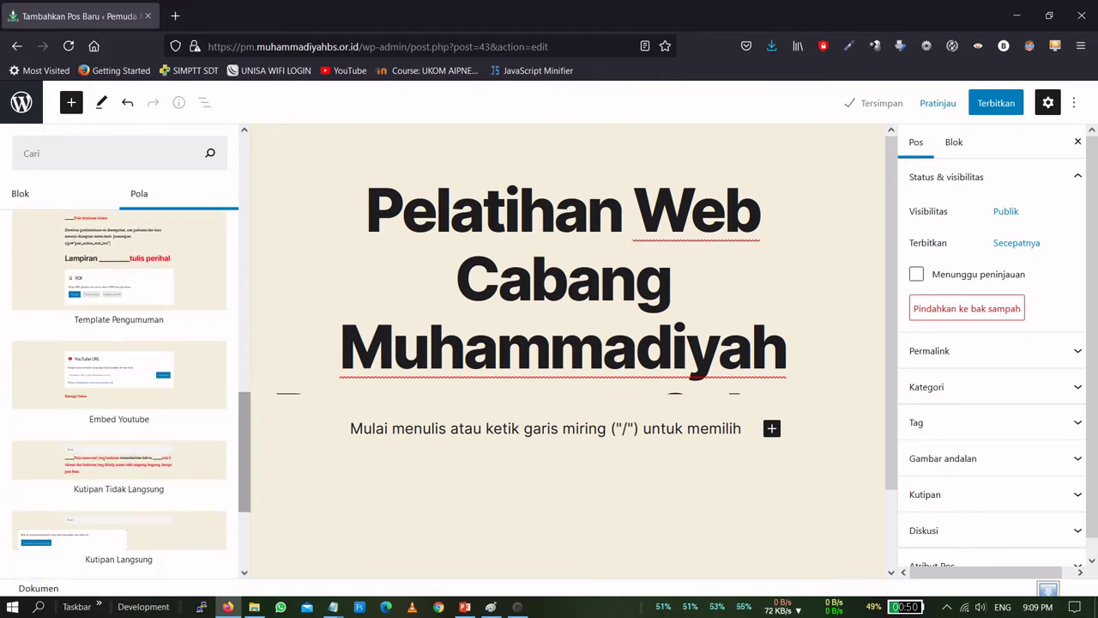
pyautogui.moveTo(241, 484)
pyautogui.mouseDown()
pyautogui.moveTo(245, 549)
pyautogui.moveTo(245, 387)
pyautogui.moveTo(245, 428)
pyautogui.mouseUp()
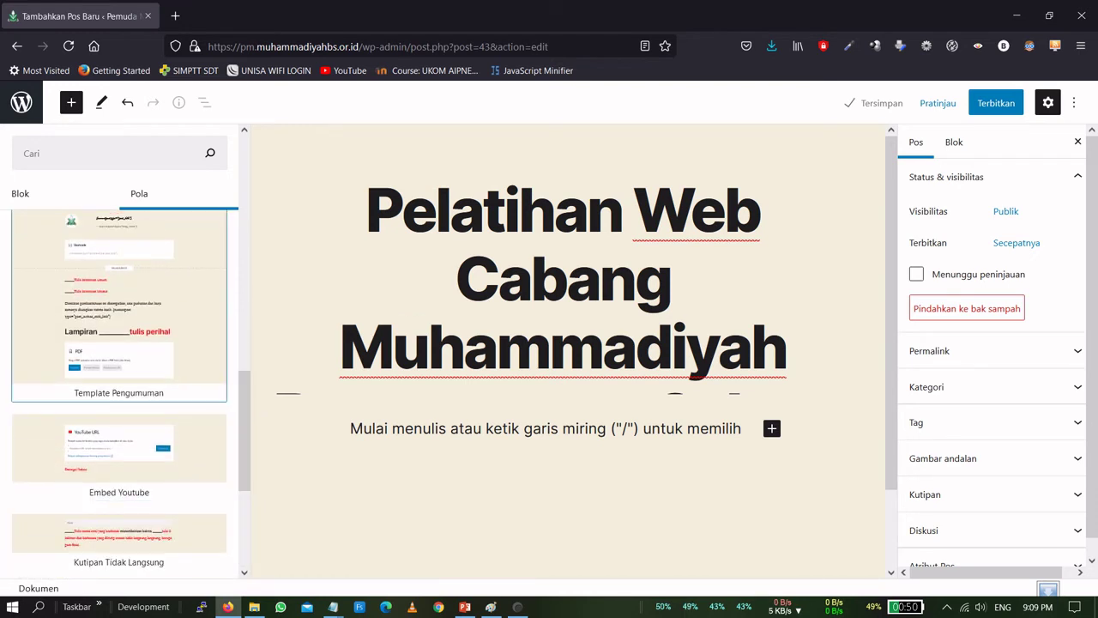
pyautogui.moveTo(245, 380); pyautogui.dragTo(246, 240)
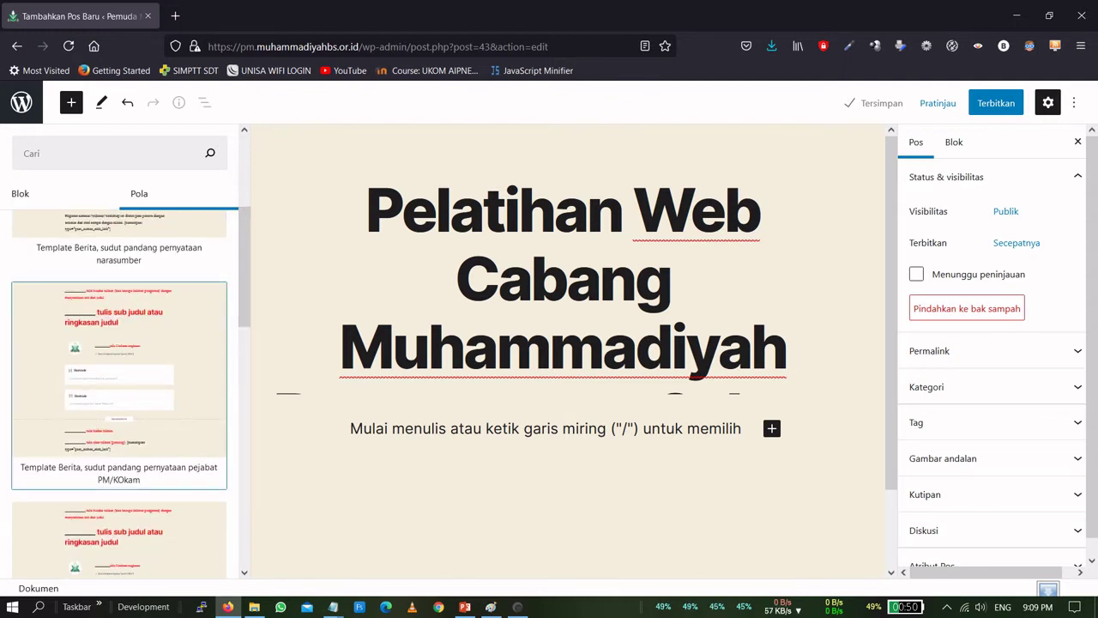
pyautogui.moveTo(245, 286); pyautogui.dragTo(247, 219)
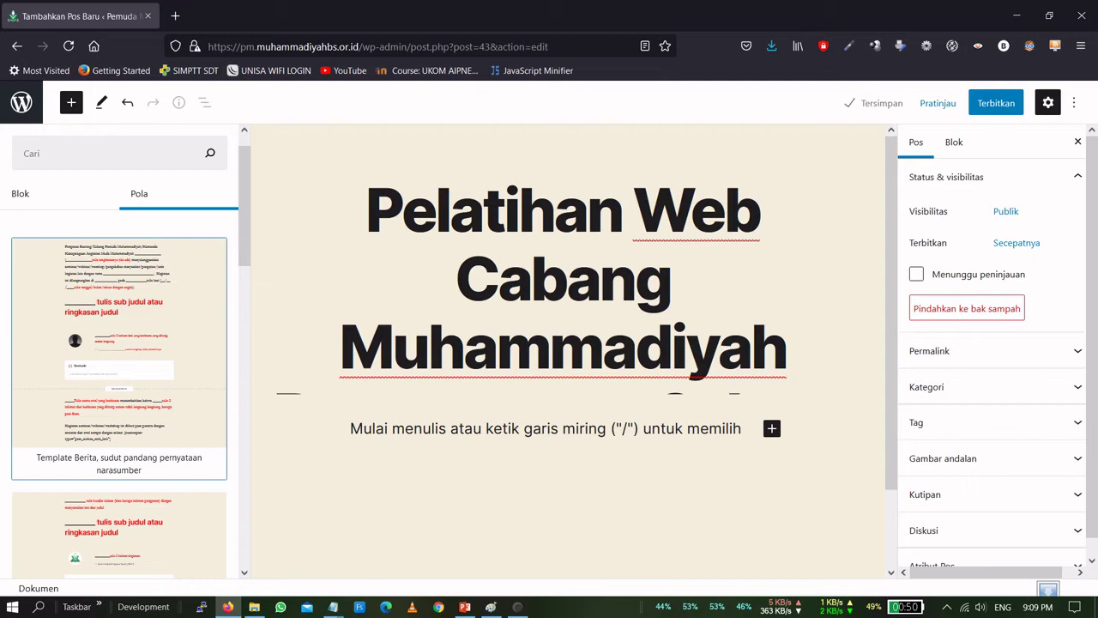
# Insert the pattern "Template Berita, sudut pandang pernyataan narasumber" into the post and review its placeholder text
pyautogui.click(143, 321)
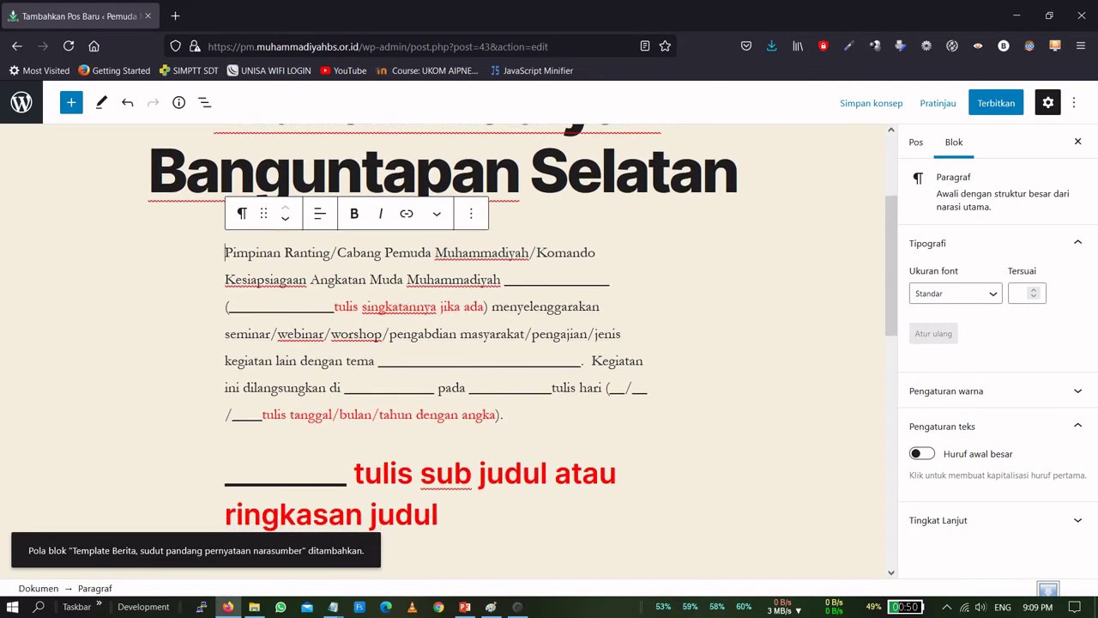
pyautogui.scroll(-5, 522, 351)
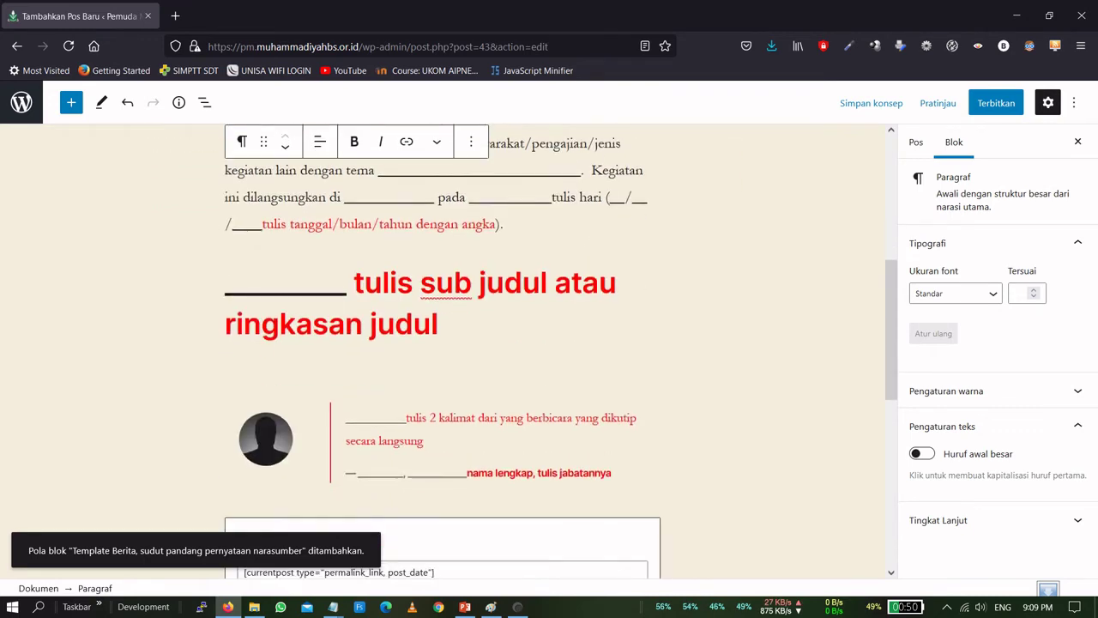
pyautogui.scroll(4, 522, 351)
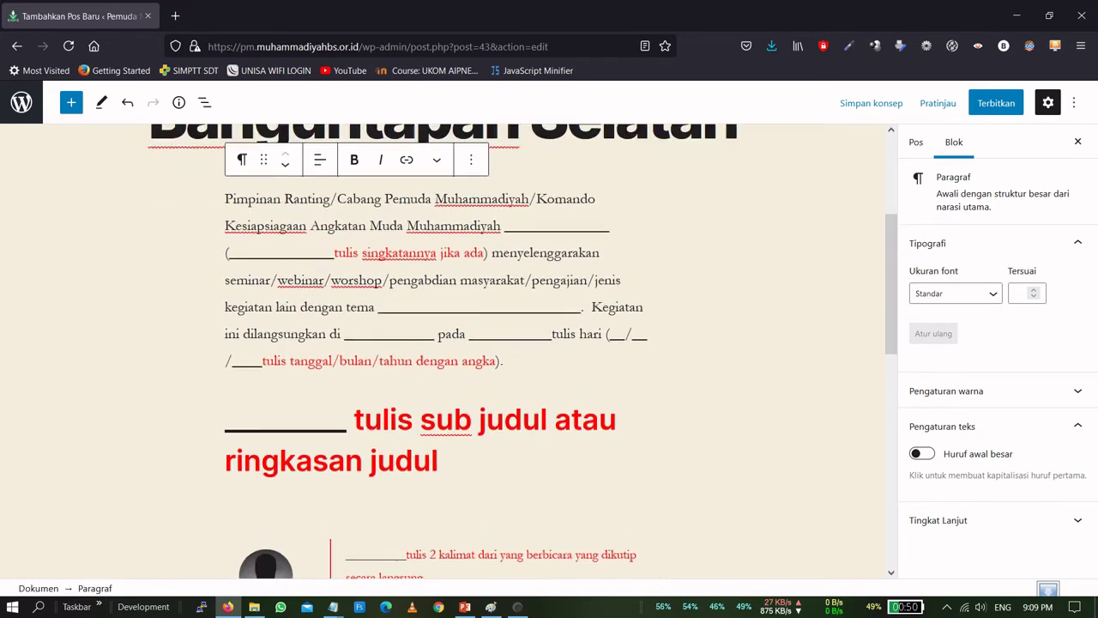
# Arrange the windows so the post editor sits beside the two Notepad notes, all readable without overlapping
pyautogui.moveTo(756, 12); pyautogui.dragTo(267, 19)
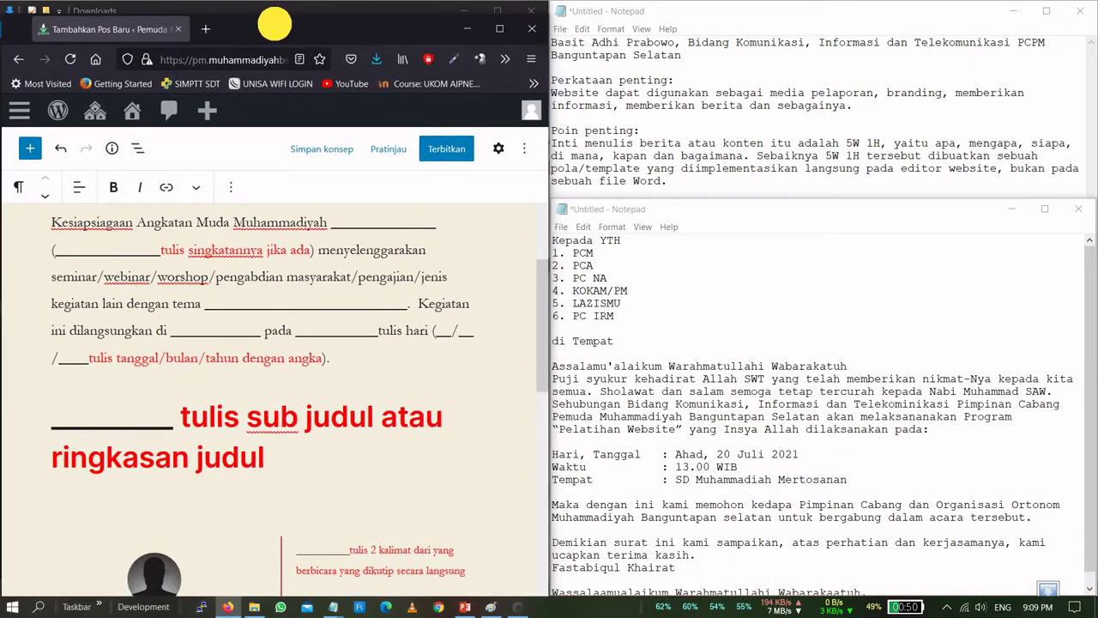
pyautogui.moveTo(547, 211); pyautogui.dragTo(605, 214)
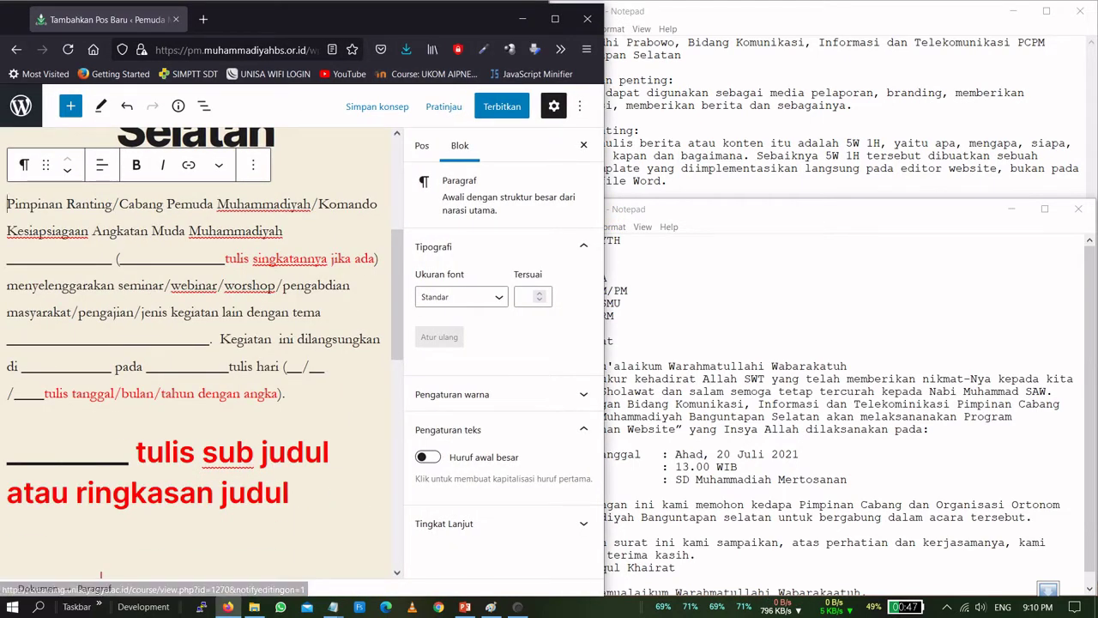
pyautogui.moveTo(459, 12); pyautogui.dragTo(447, 17)
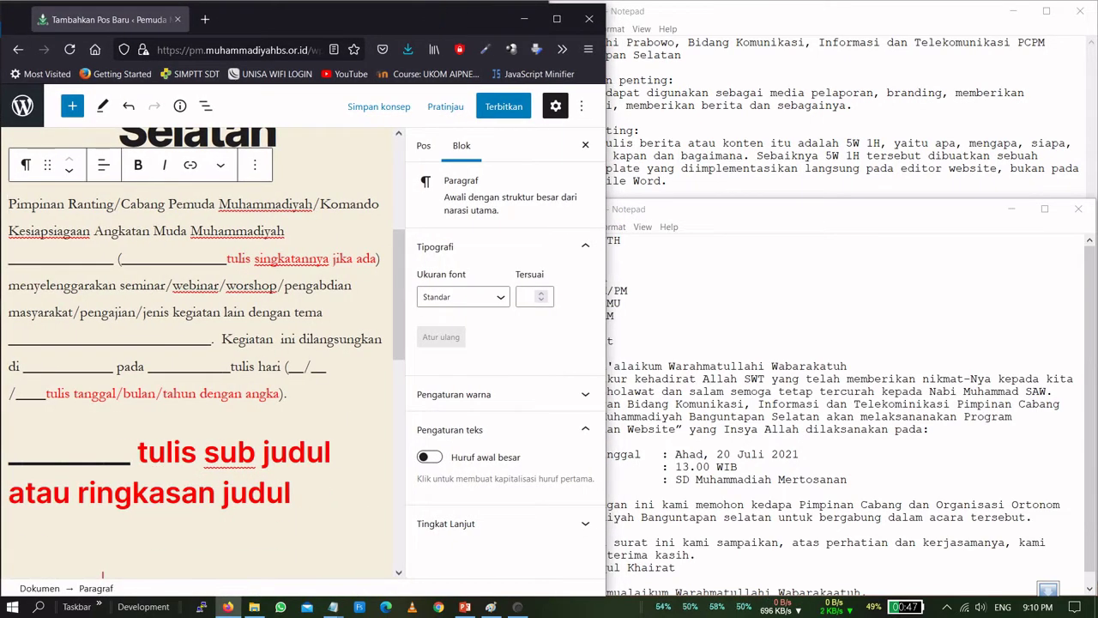
pyautogui.press('super+Right')
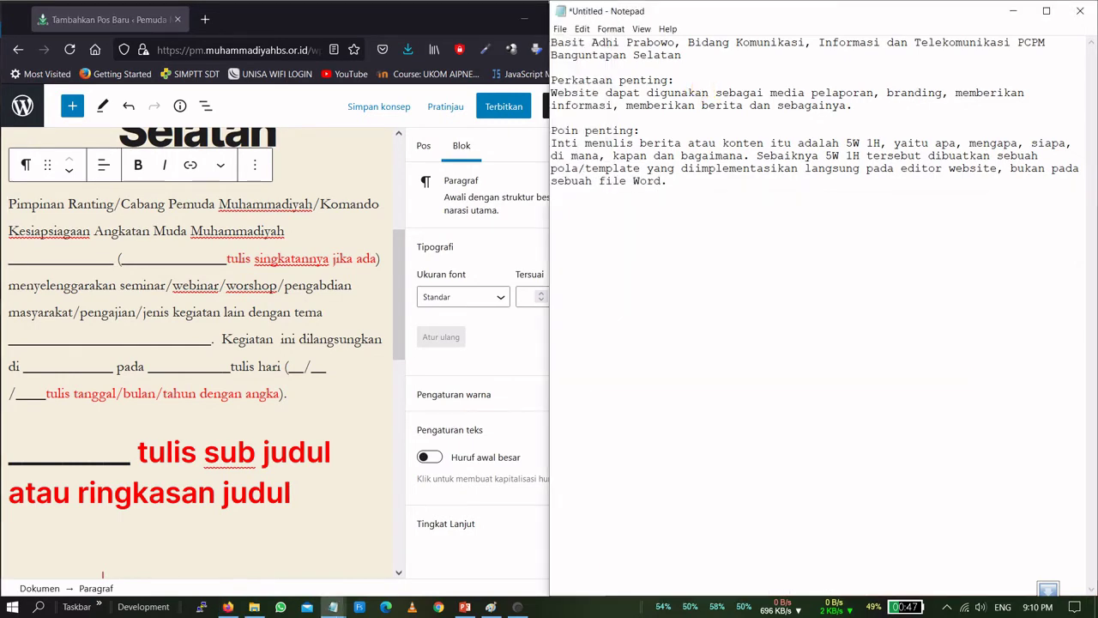
pyautogui.hotkey('alt', 'Tab')
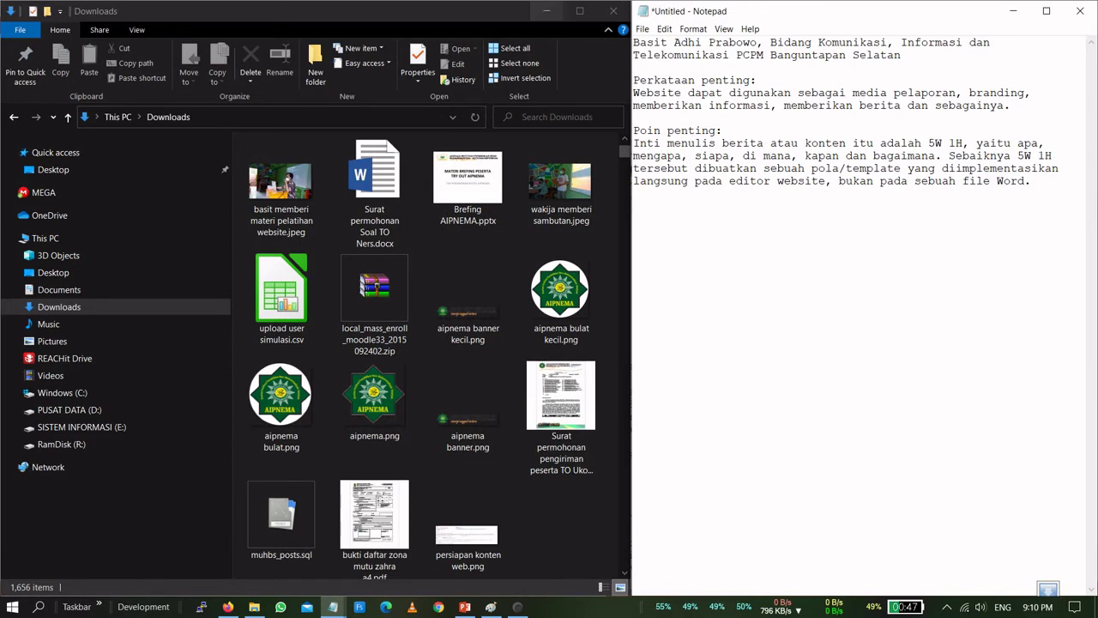
pyautogui.hotkey('alt', 'Tab')
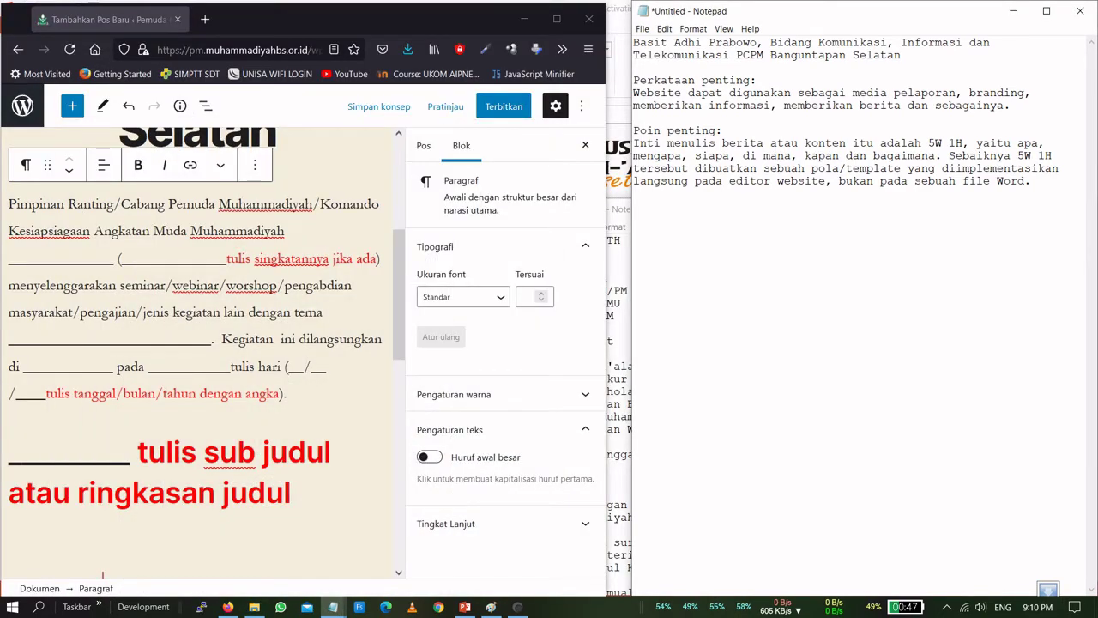
pyautogui.moveTo(606, 220); pyautogui.dragTo(629, 226)
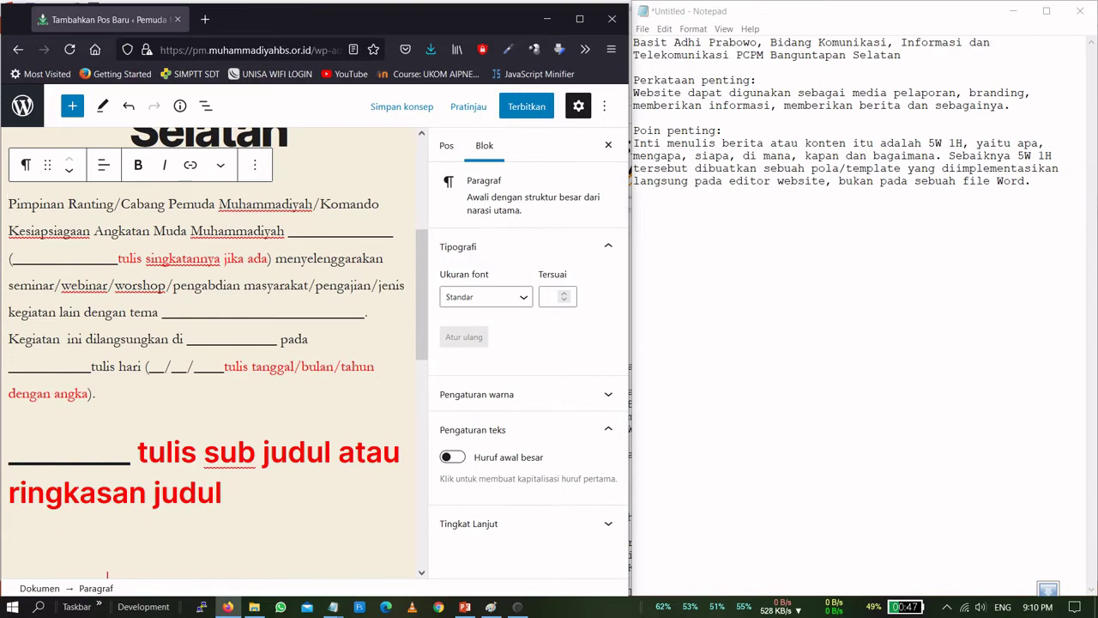
pyautogui.click(330, 547)
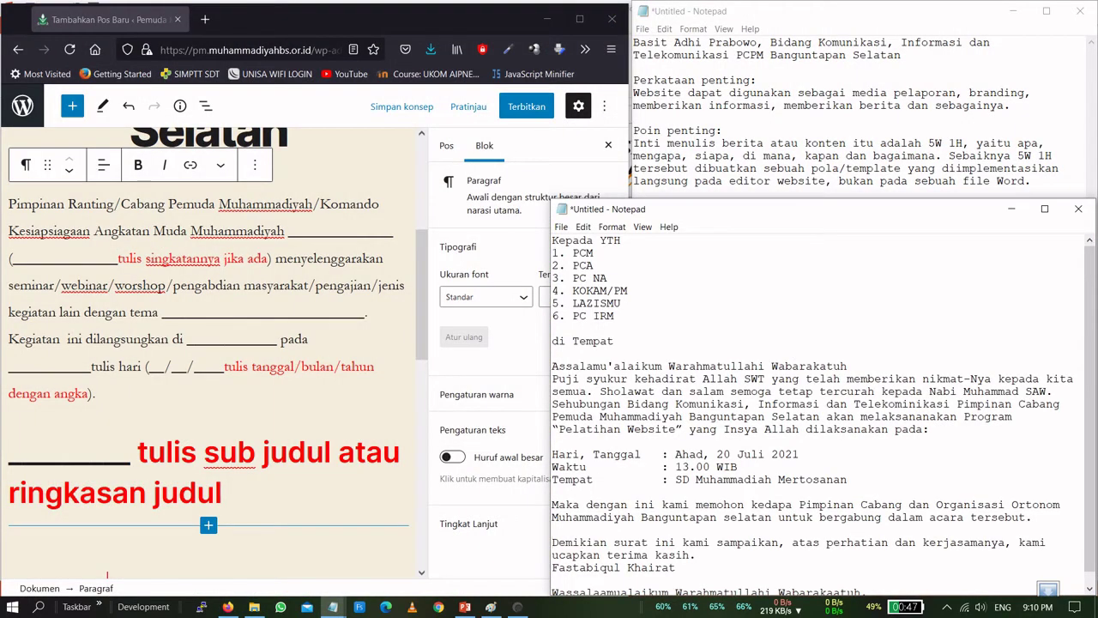
pyautogui.moveTo(549, 339); pyautogui.dragTo(627, 348)
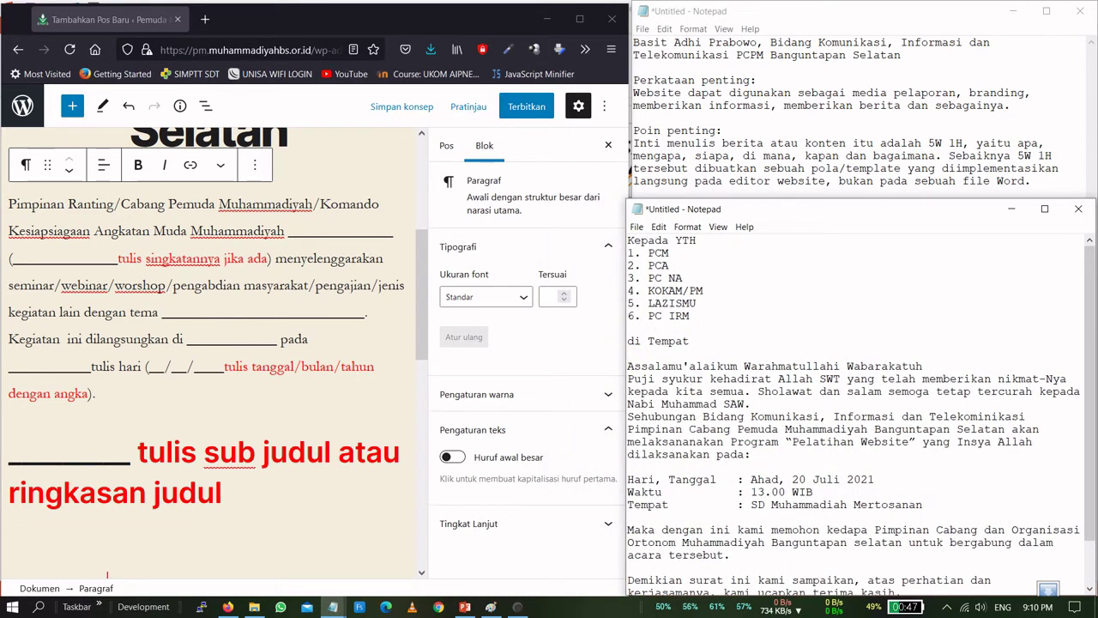
# Delete "Ranting/" and "/Komando Kesiapsiagaan Angkatan Muda Muhammadiyah" from the template's opening paragraph
pyautogui.moveTo(69, 204); pyautogui.dragTo(121, 204)
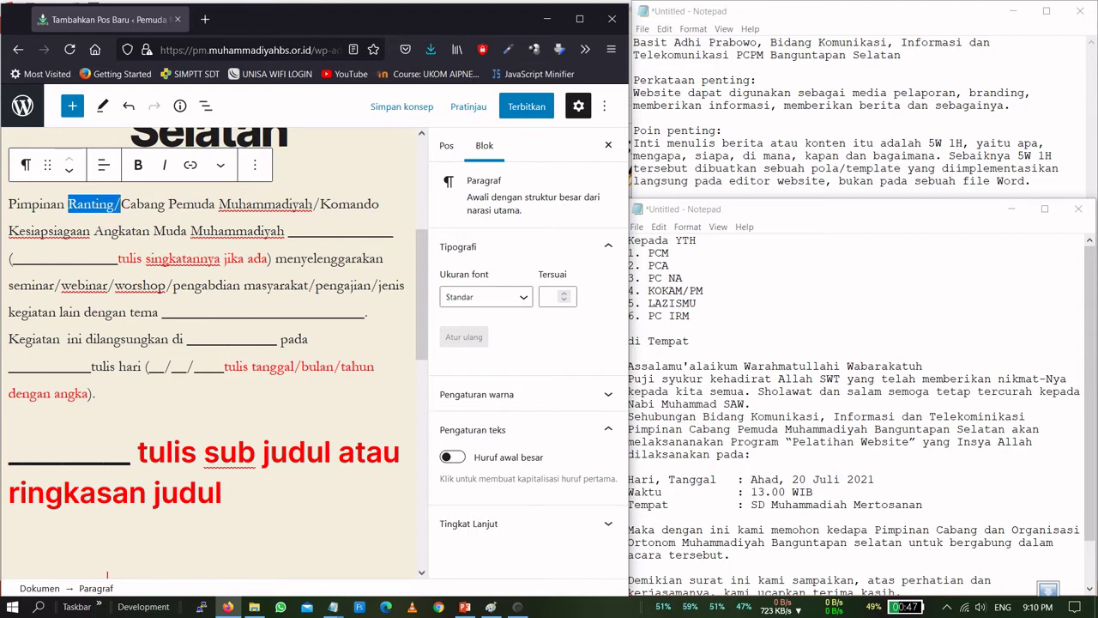
pyautogui.press('BackSpace')
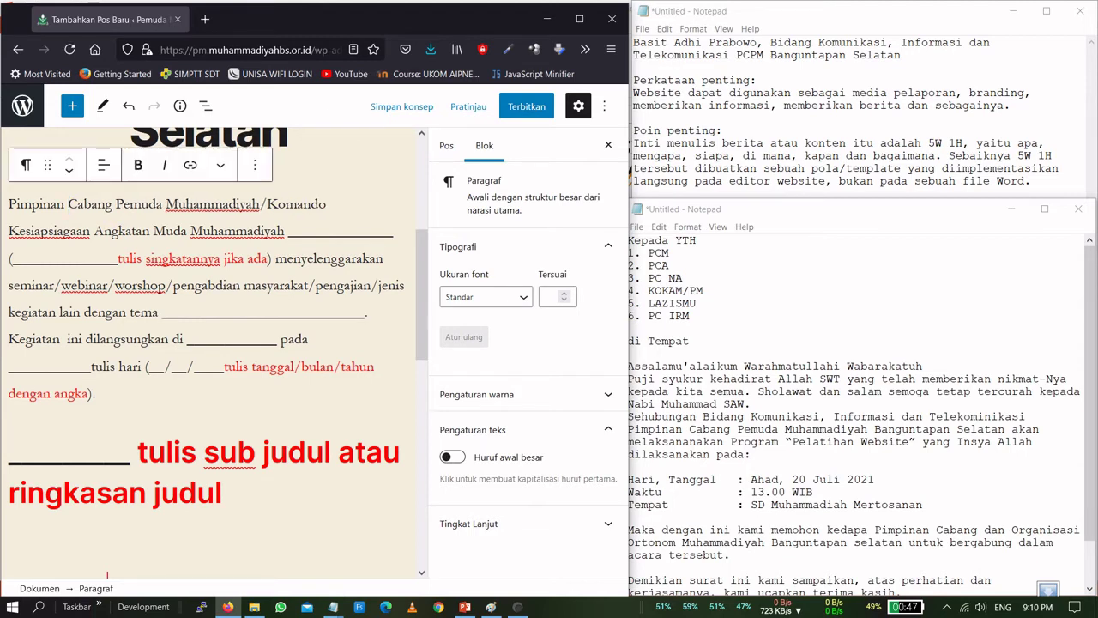
pyautogui.moveTo(260, 204); pyautogui.dragTo(281, 225)
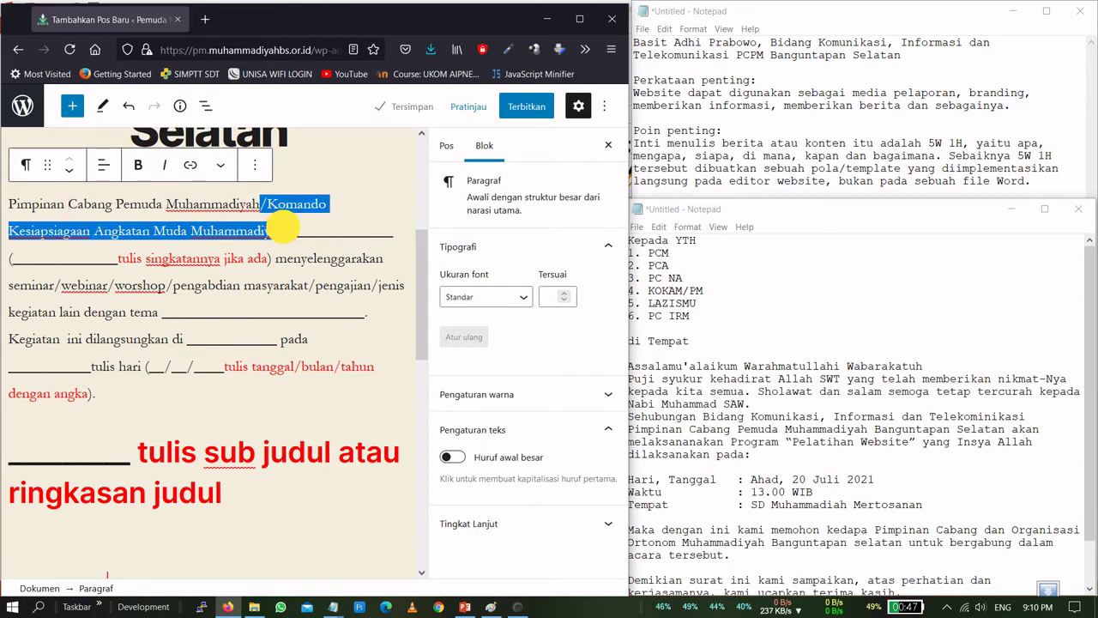
pyautogui.press('BackSpace')
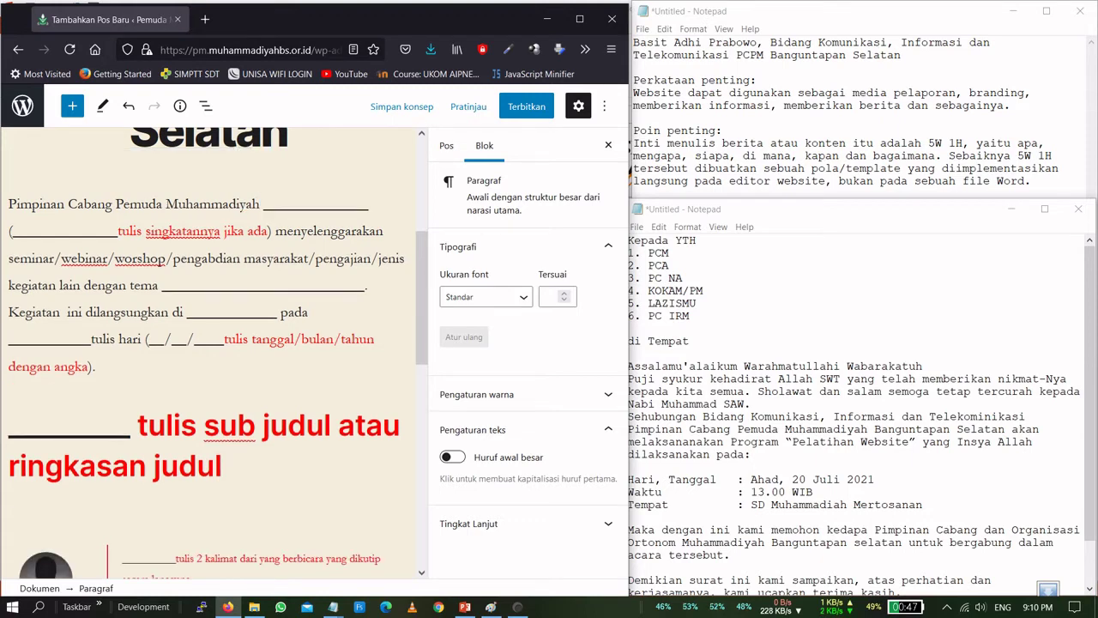
# Replace the blank after "Pimpinan Cabang Pemuda Muhammadiyah" with "Banguntapan Selatan"
pyautogui.hotkey('shift', 'End')
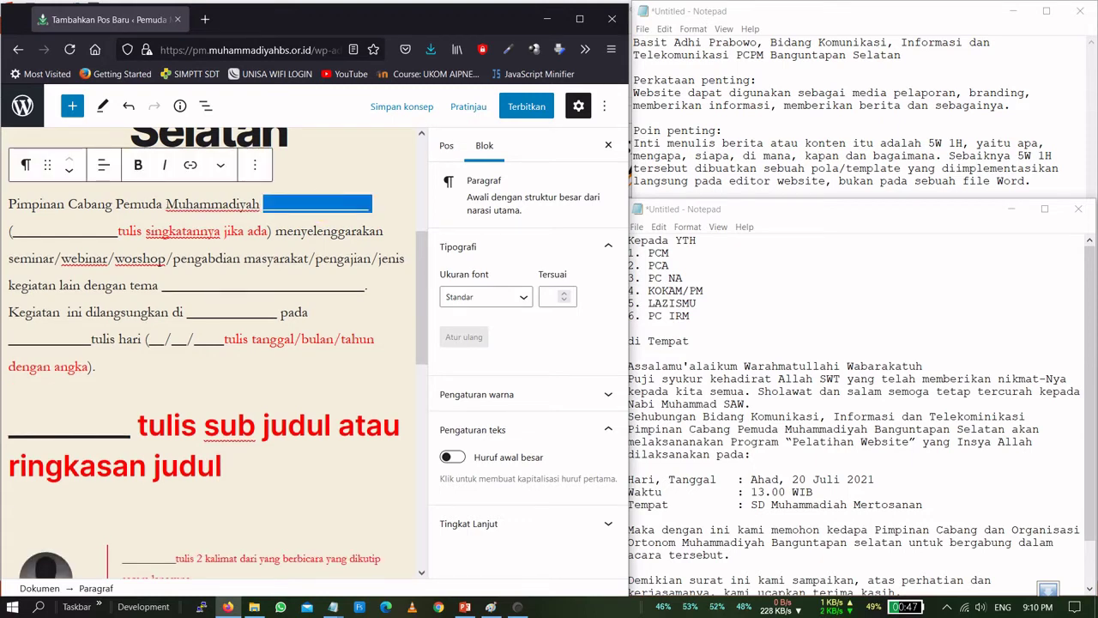
pyautogui.write('a')
pyautogui.press('BackSpace')
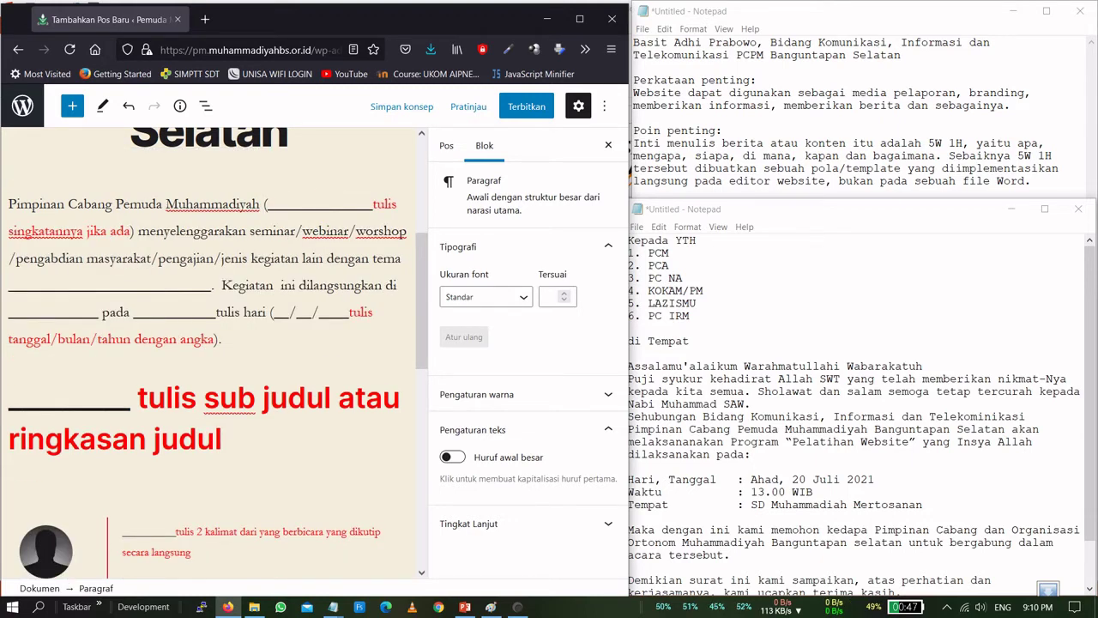
pyautogui.write('Bag')
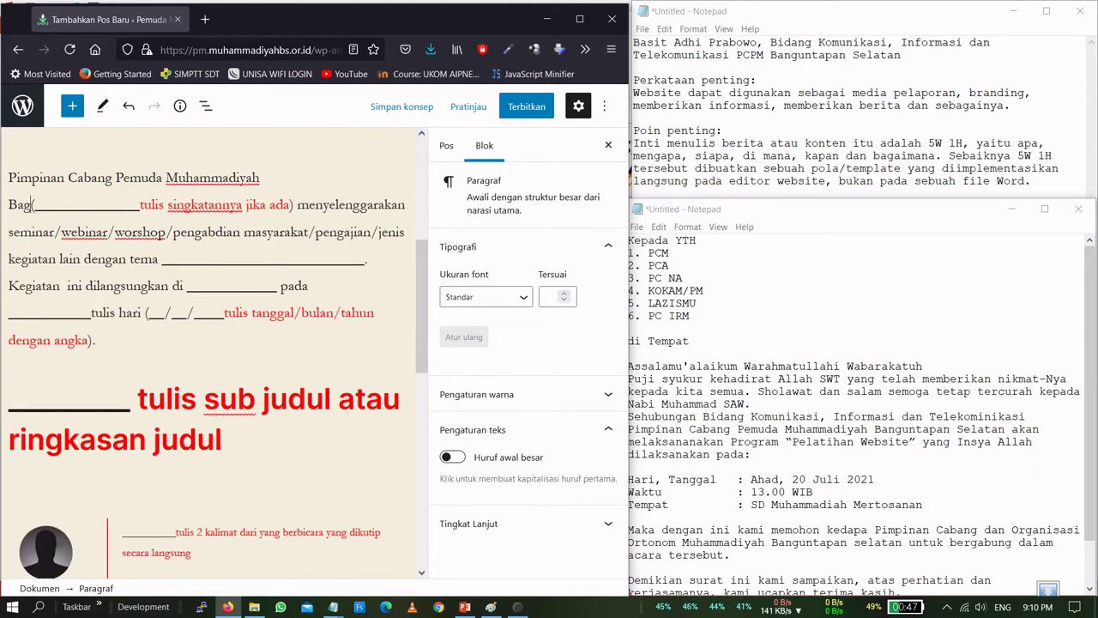
pyautogui.write('=')
pyautogui.press('BackSpace')
pyautogui.press('BackSpace')
pyautogui.write('nguntapan S')
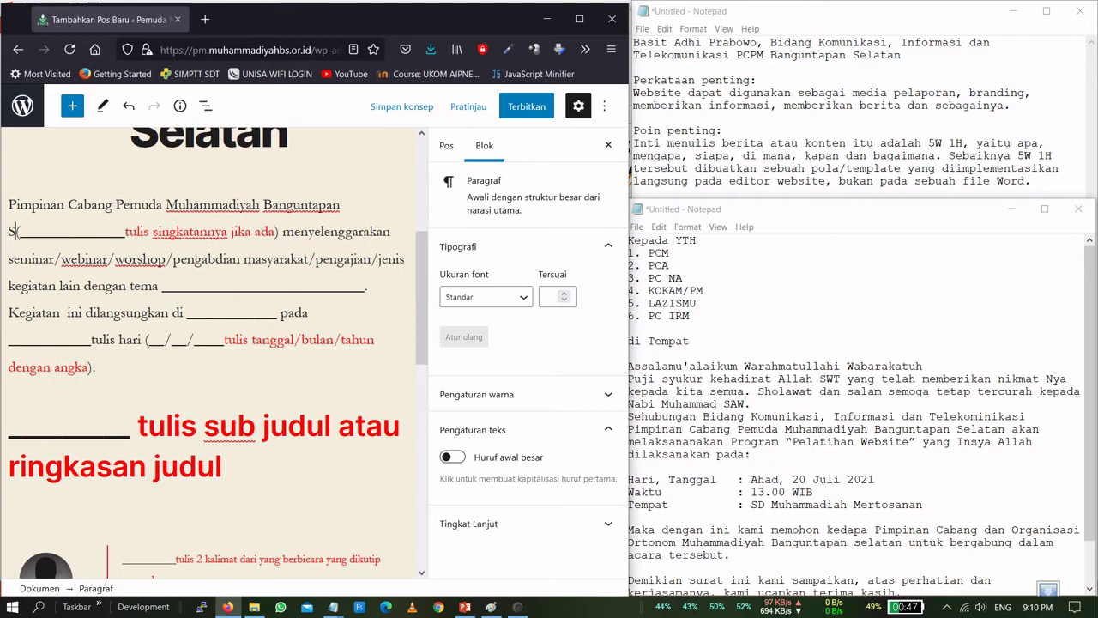
pyautogui.scroll(-1, 218, 354)
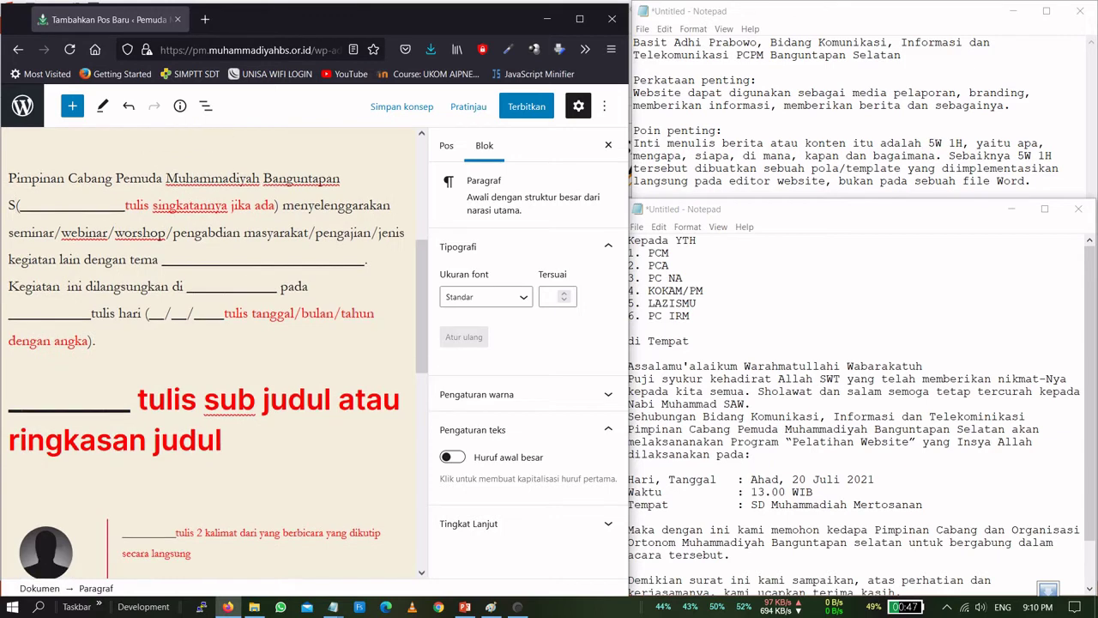
pyautogui.write('l')
pyautogui.write('ela')
pyautogui.write('tan')
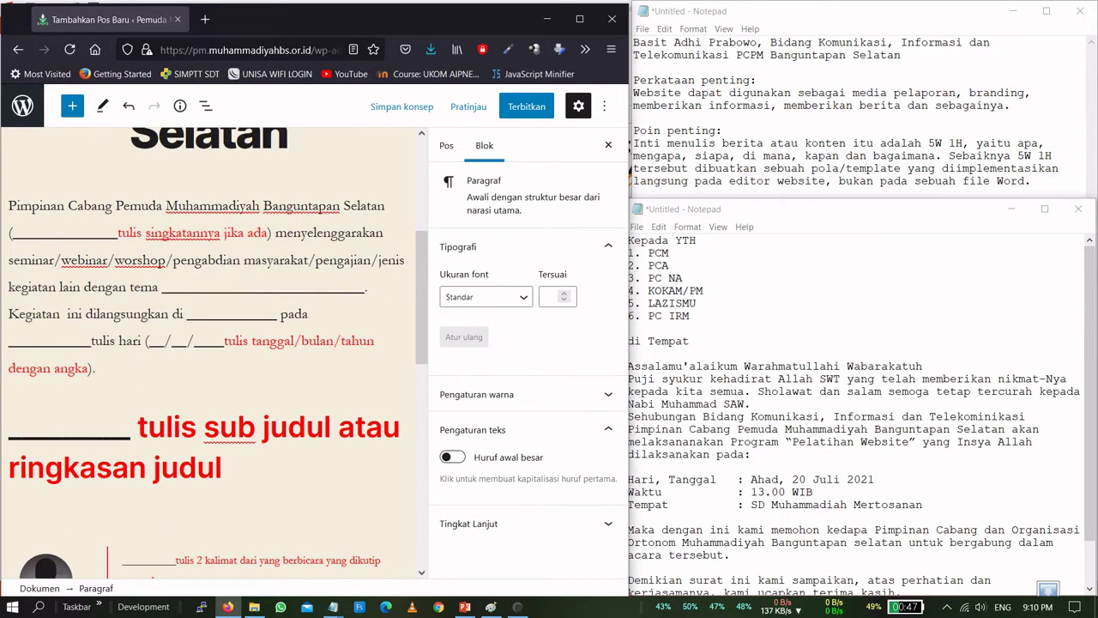
# Replace the abbreviation placeholder inside the parentheses with "PCPM BS"
pyautogui.moveTo(12, 232); pyautogui.dragTo(268, 232)
pyautogui.write('PC')
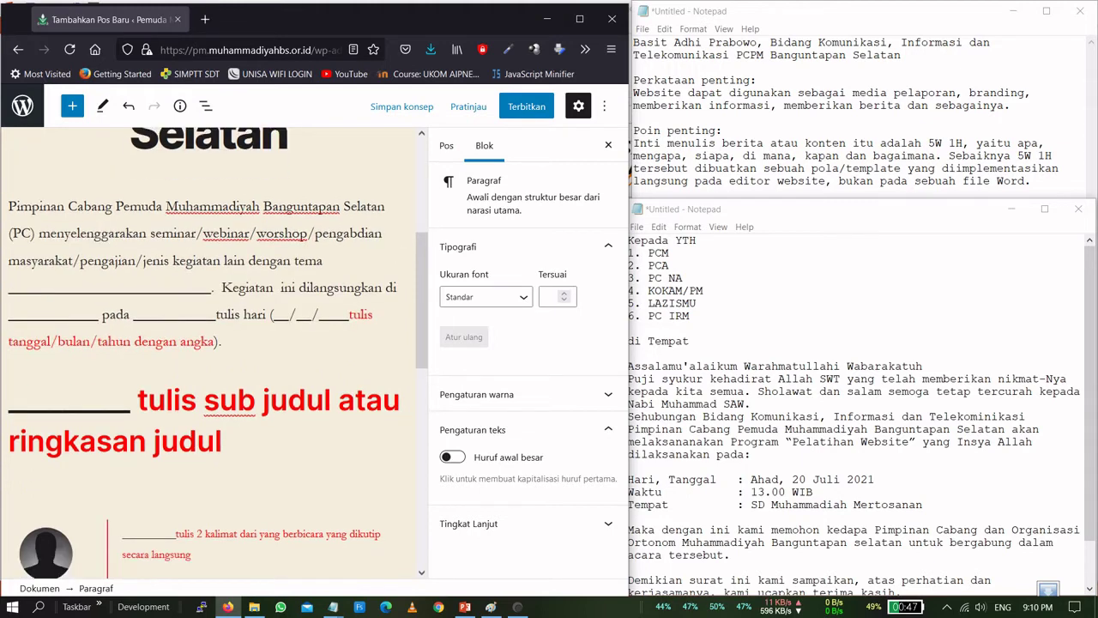
pyautogui.write('PM BS')
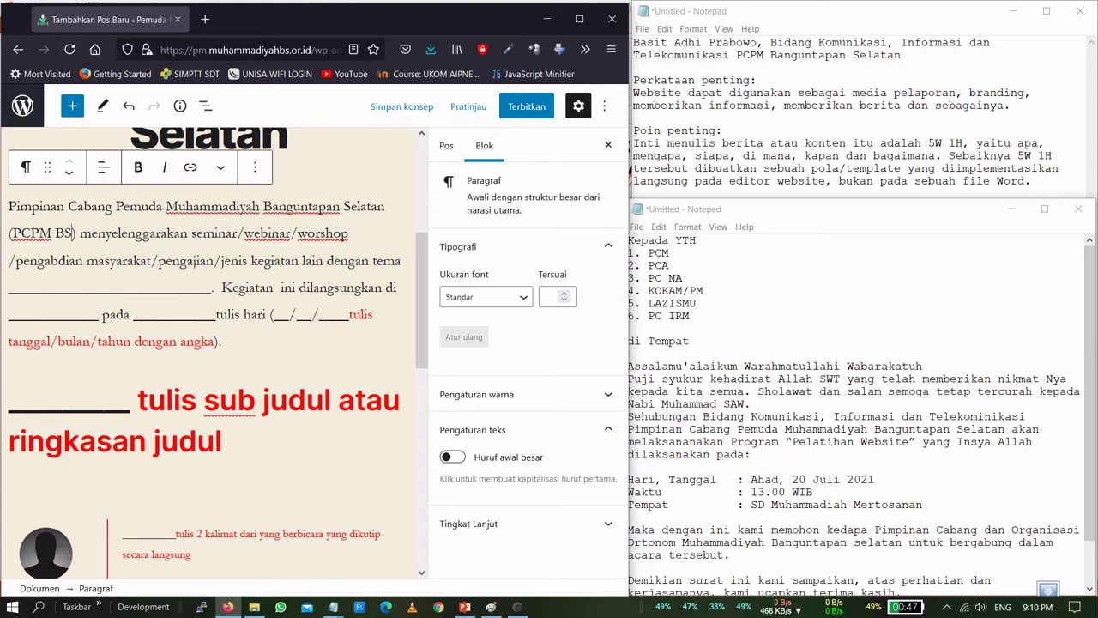
# Select the programme name "Pelatihan Website" in the invitation letter notes and bring up the options for copying it
pyautogui.click(787, 422)
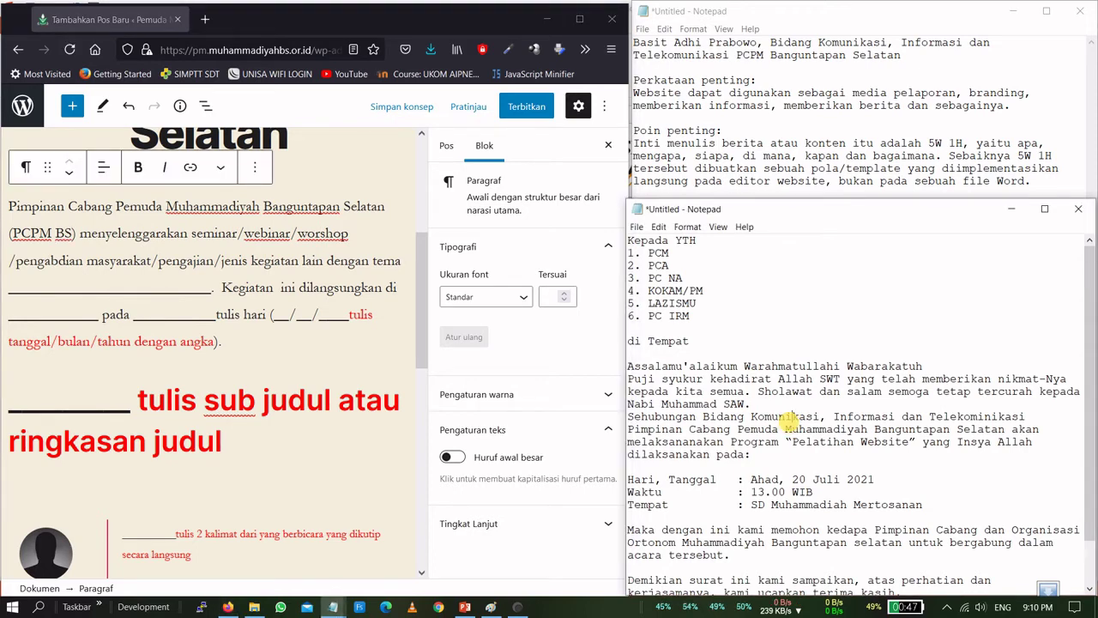
pyautogui.moveTo(792, 442); pyautogui.dragTo(909, 442)
pyautogui.rightClick(909, 442)
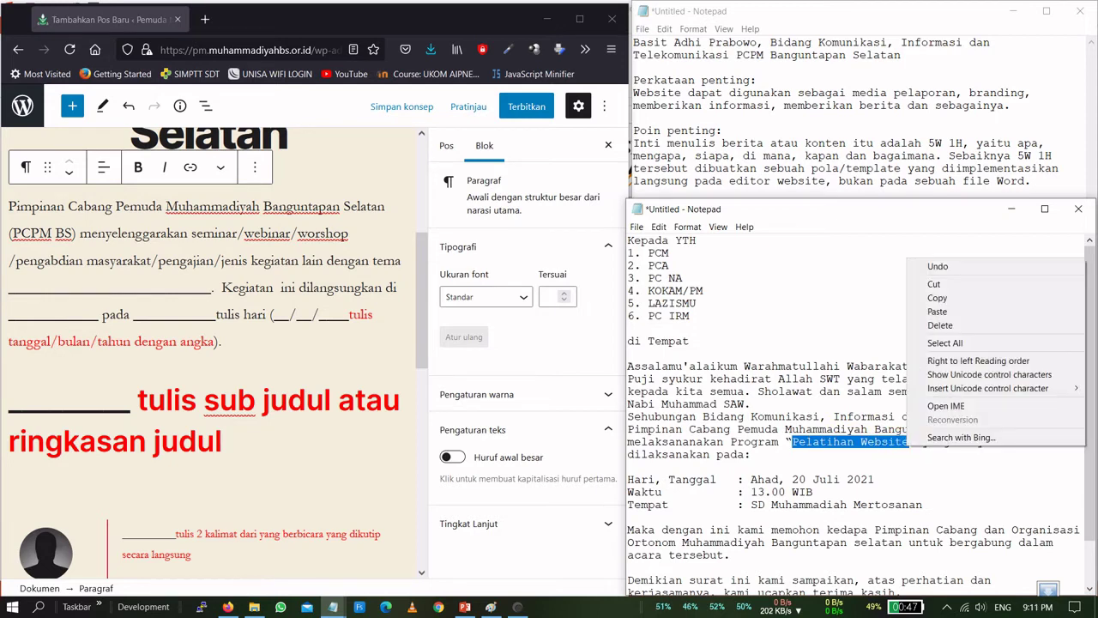
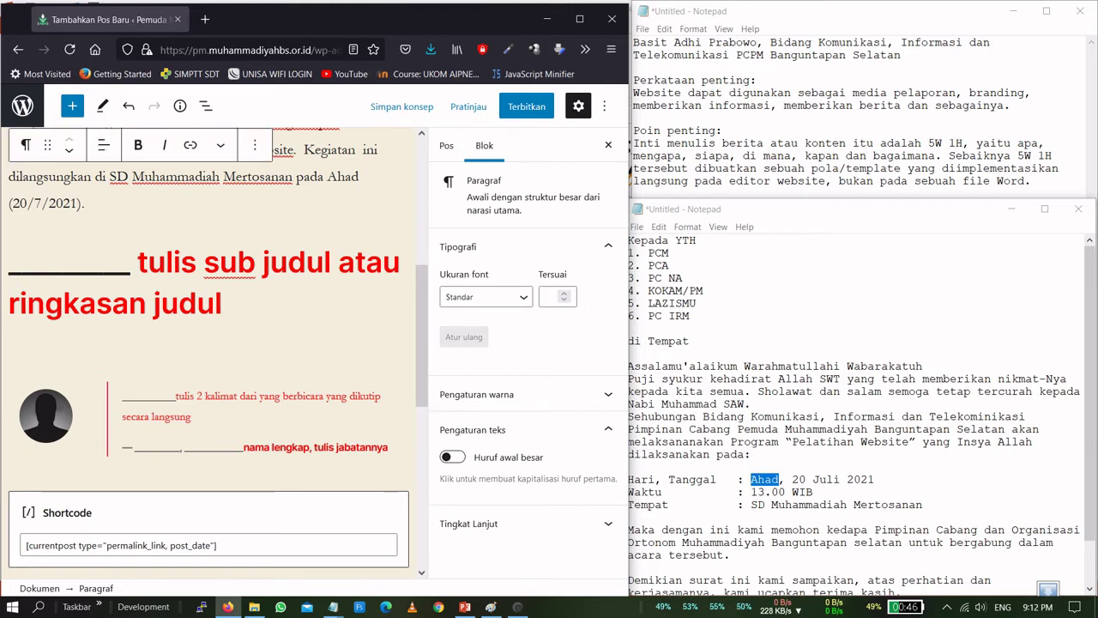
# Replace the subheading placeholder below the opening paragraph with "Pelatihan Web"
pyautogui.moveTo(426, 289); pyautogui.dragTo(421, 322)
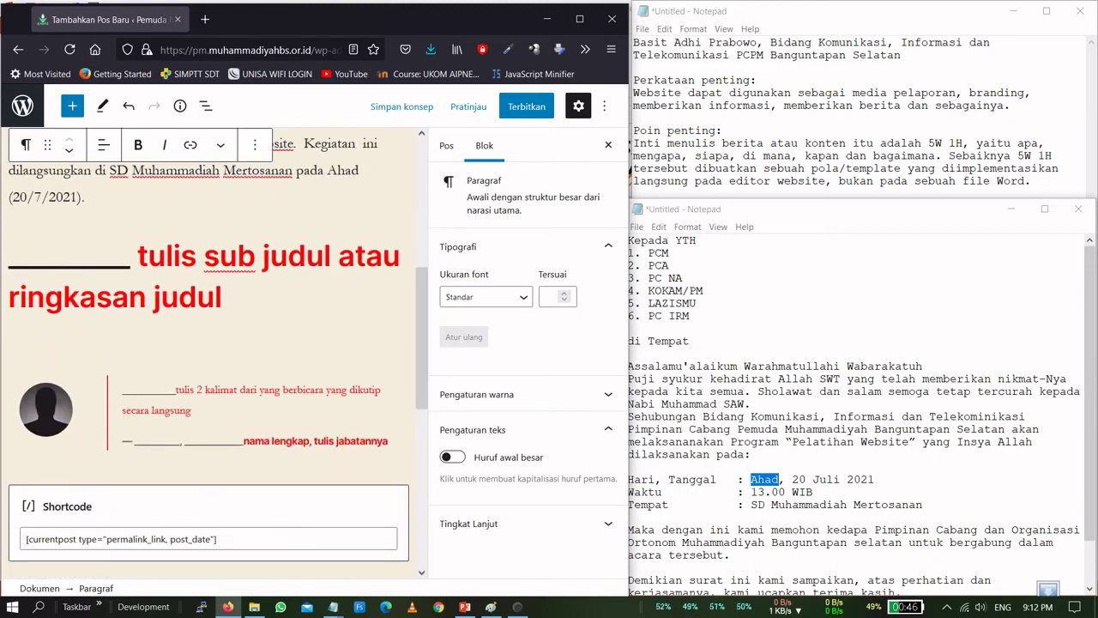
pyautogui.moveTo(221, 296); pyautogui.dragTo(8, 267)
pyautogui.write('Pe')
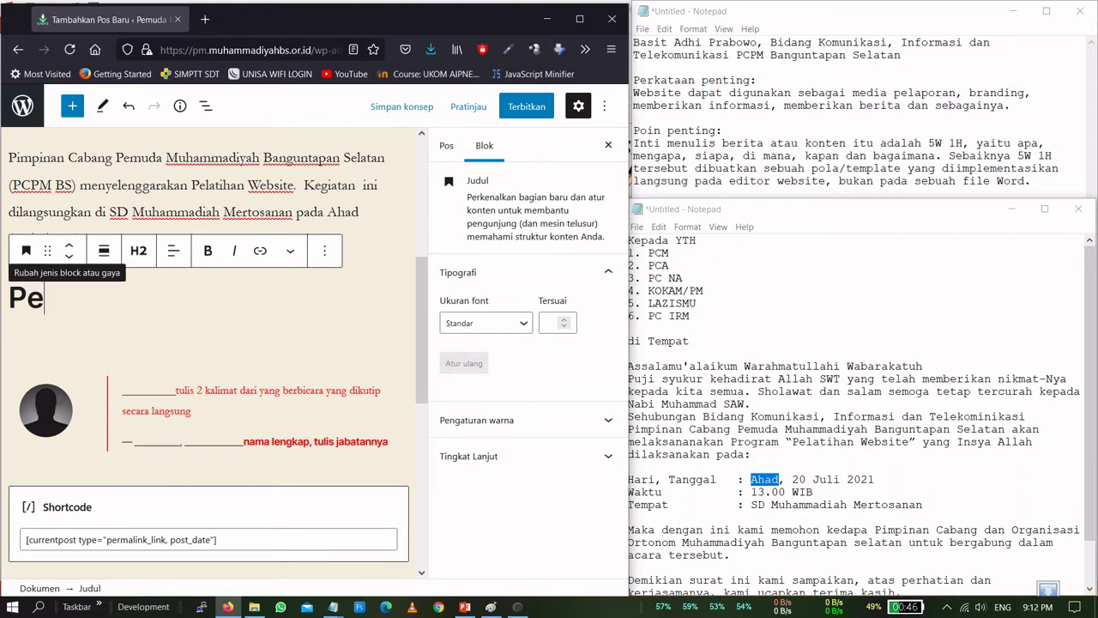
pyautogui.write('latihan Web')
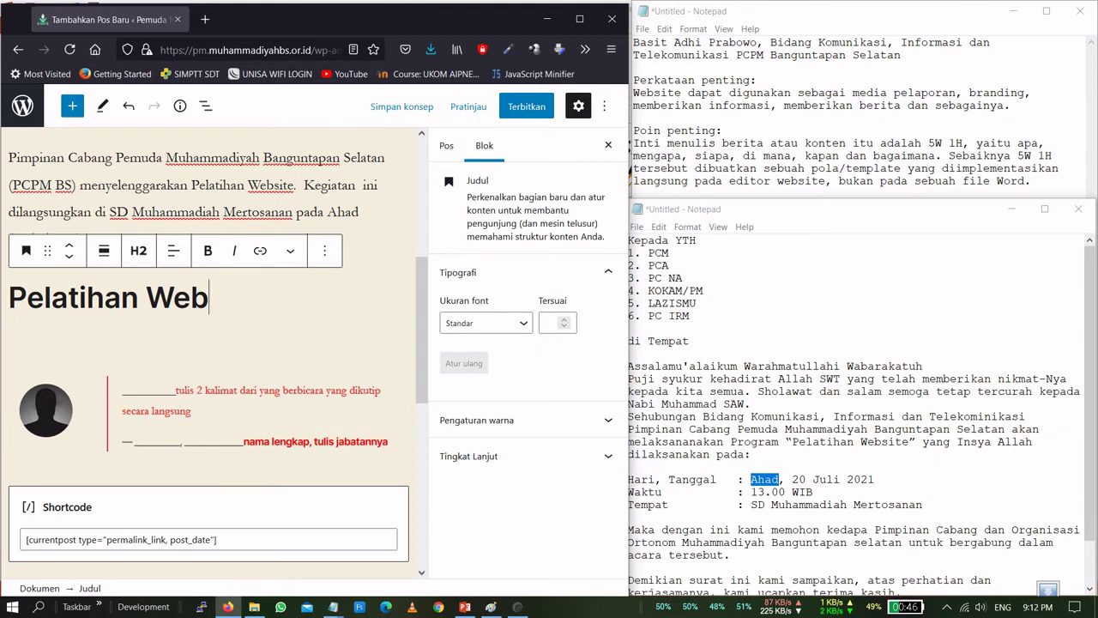
# Replace the quote placeholder with the "Perkataan penting" text copied from the speaker notes
pyautogui.hotkey('alt', 'Tab')
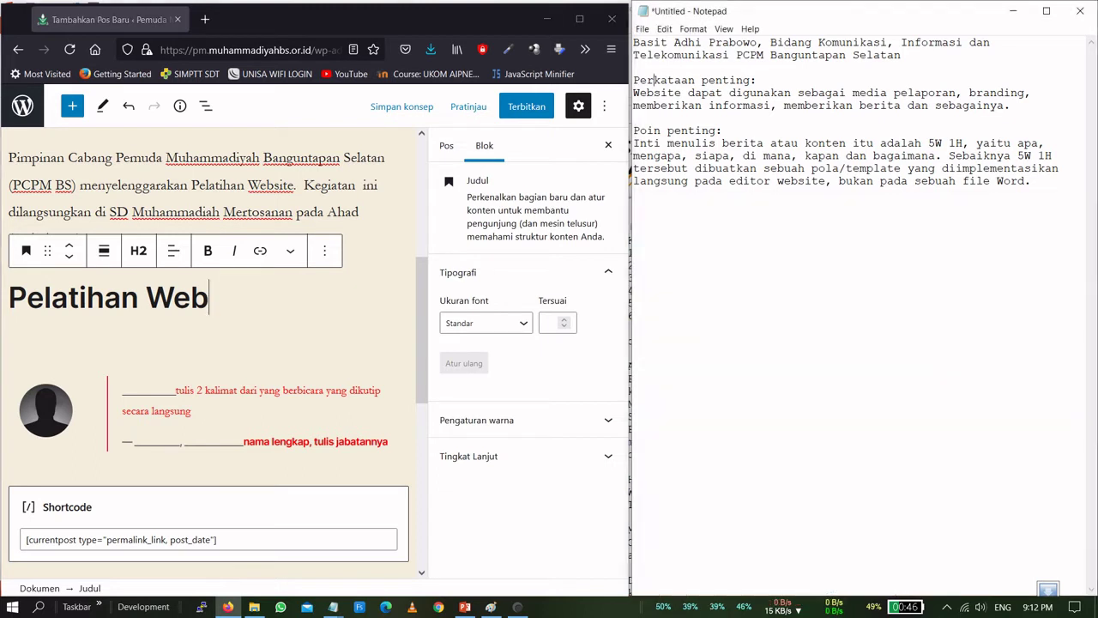
pyautogui.moveTo(634, 93); pyautogui.dragTo(1017, 103)
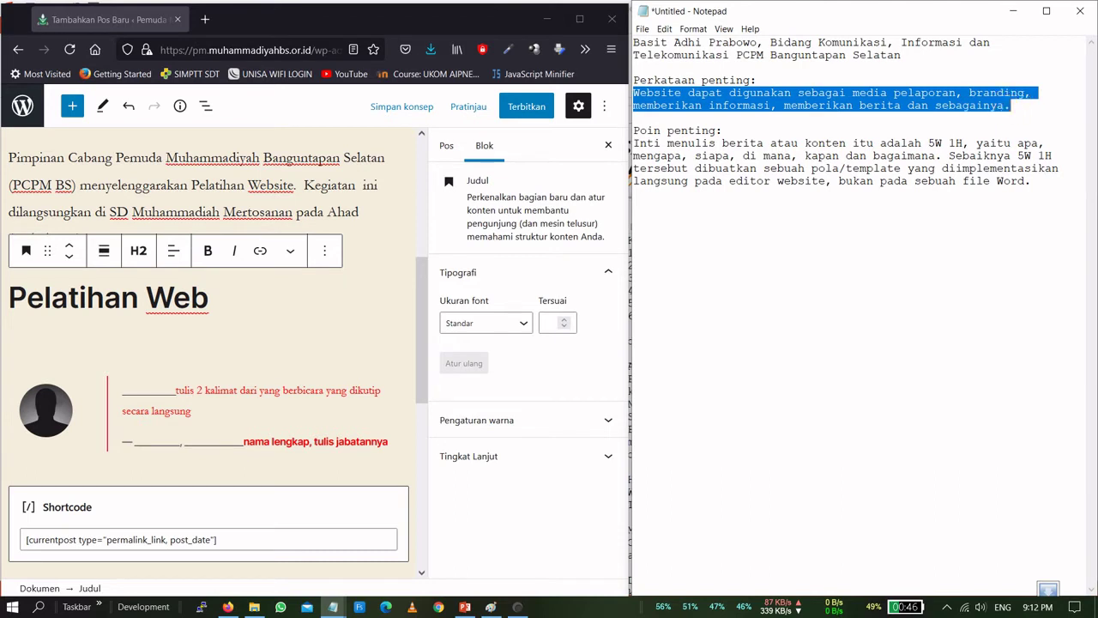
pyautogui.rightClick(1017, 104)
pyautogui.click(949, 143)
pyautogui.click(189, 413)
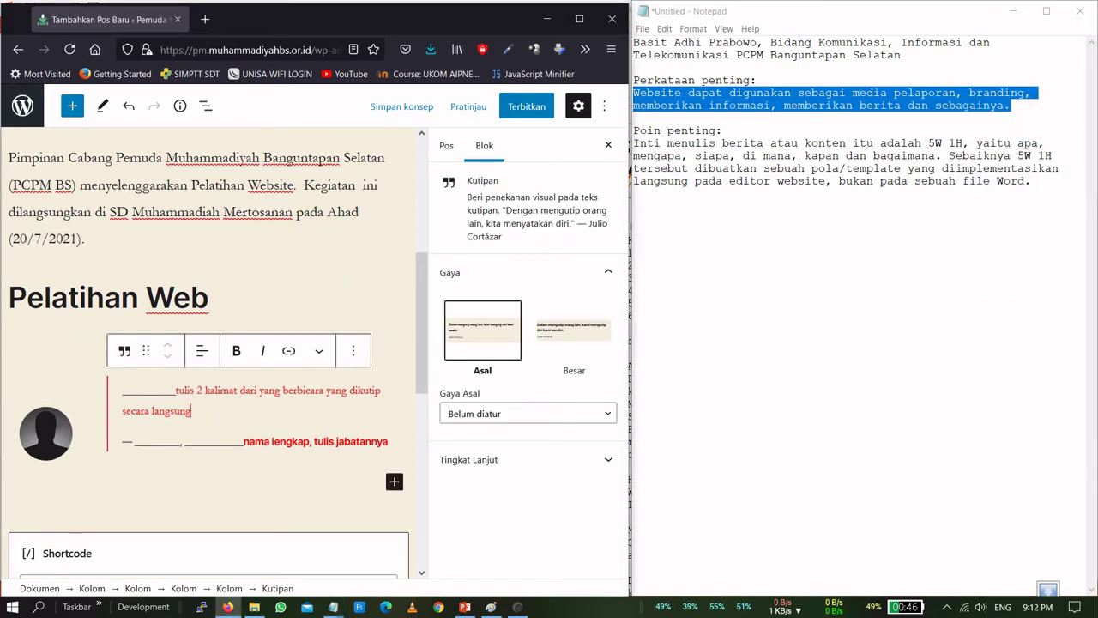
pyautogui.moveTo(191, 411); pyautogui.dragTo(127, 394)
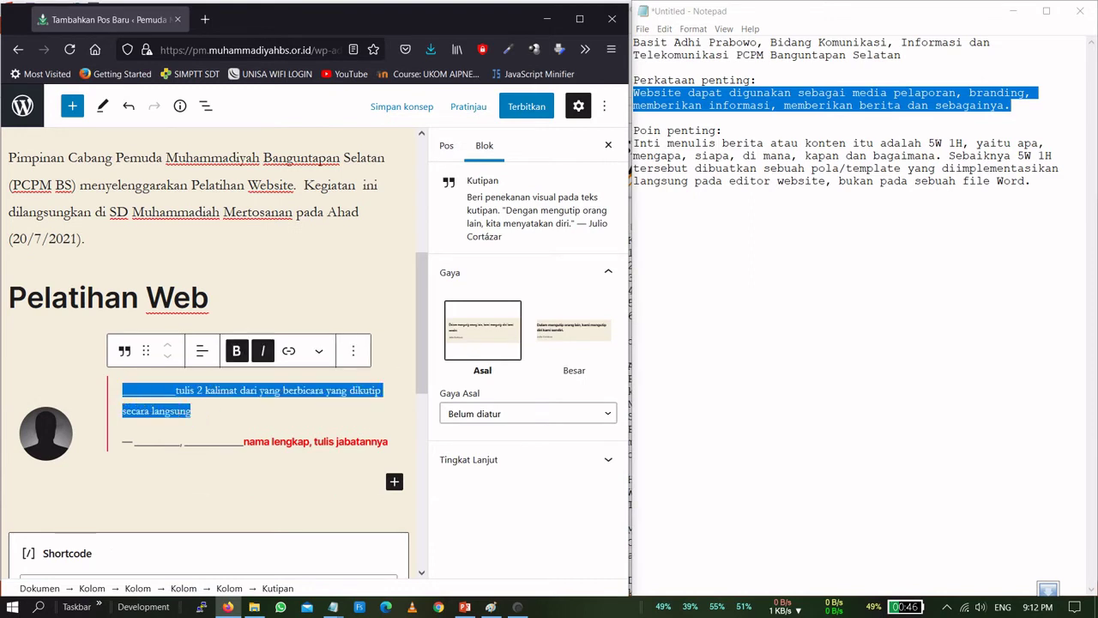
pyautogui.hotkey('ctrl', 'v')
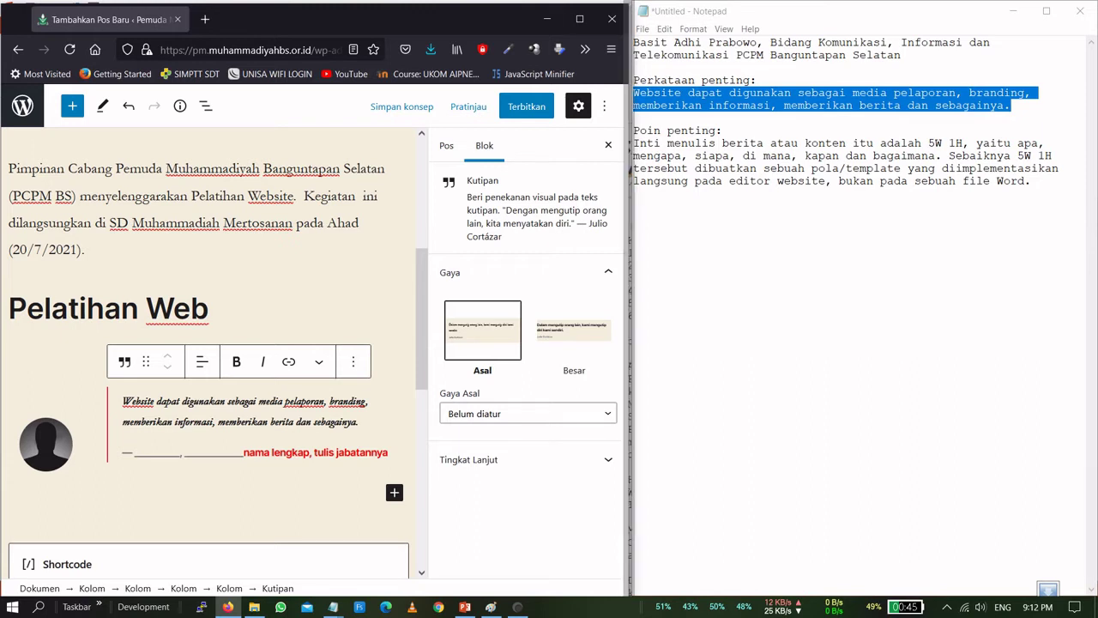
# Replace the attribution placeholder under the quote with the speaker's full name and position copied from the speaker notes
pyautogui.moveTo(634, 42); pyautogui.dragTo(902, 55)
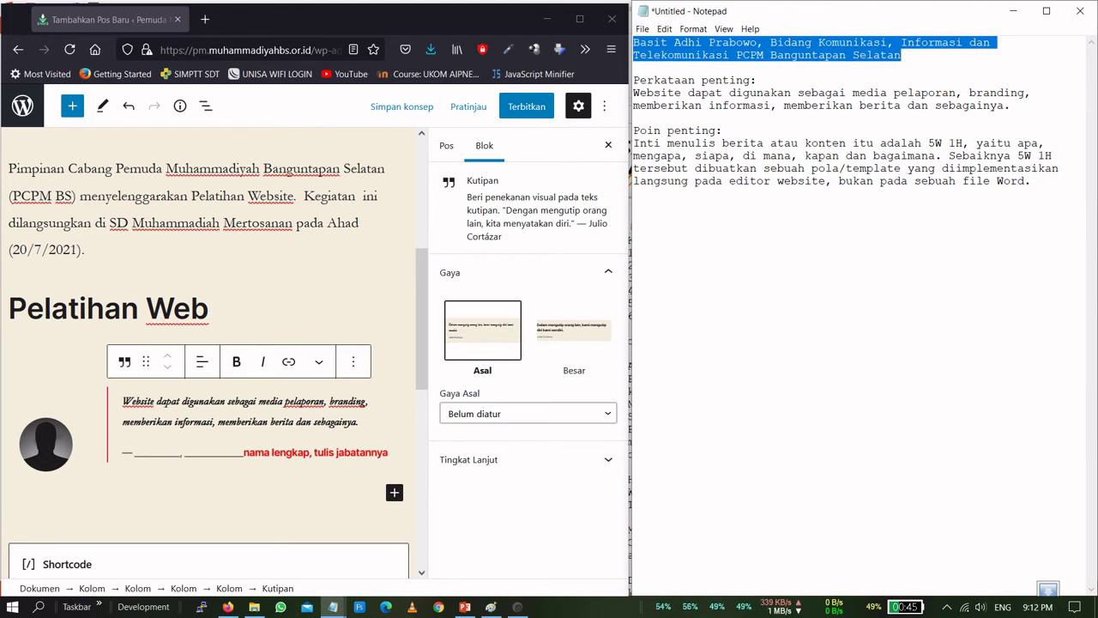
pyautogui.rightClick(851, 43)
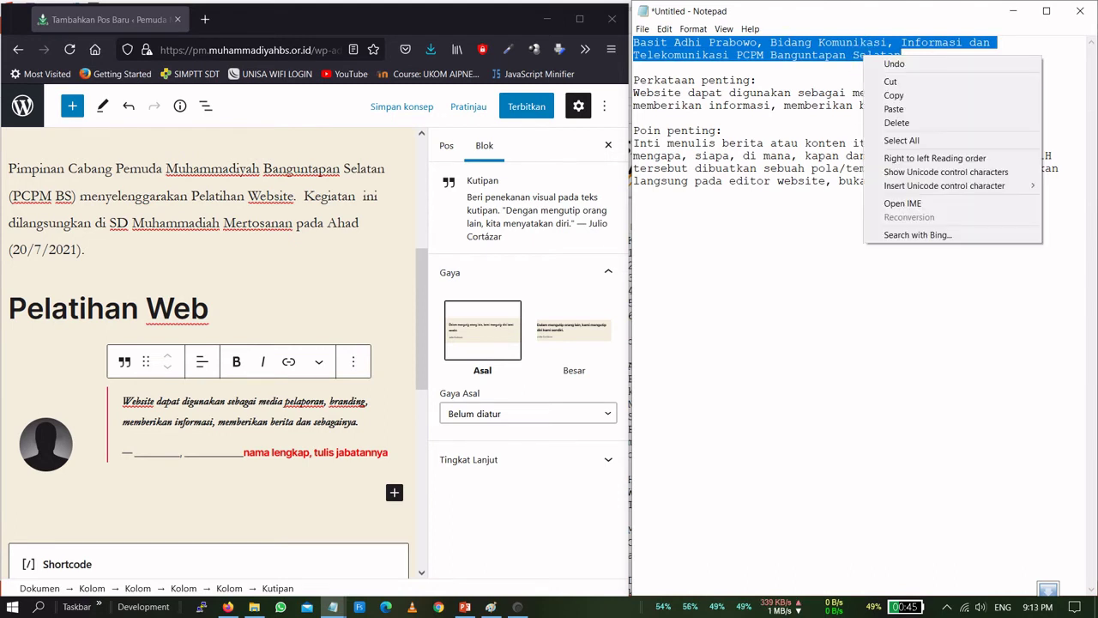
pyautogui.click(883, 91)
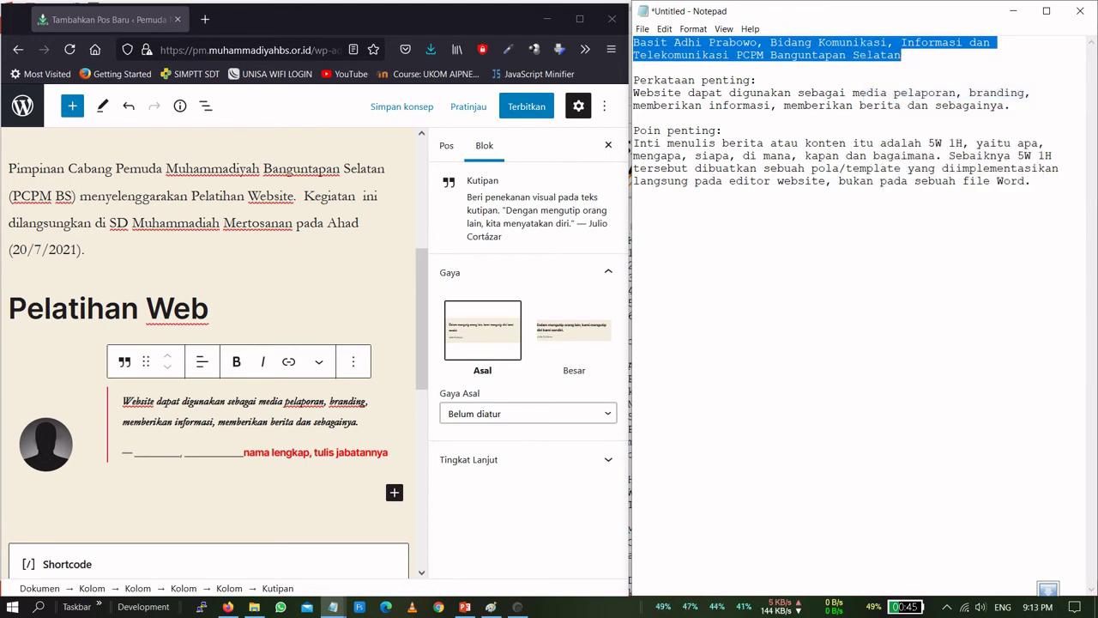
pyautogui.click(137, 453)
pyautogui.click(136, 455)
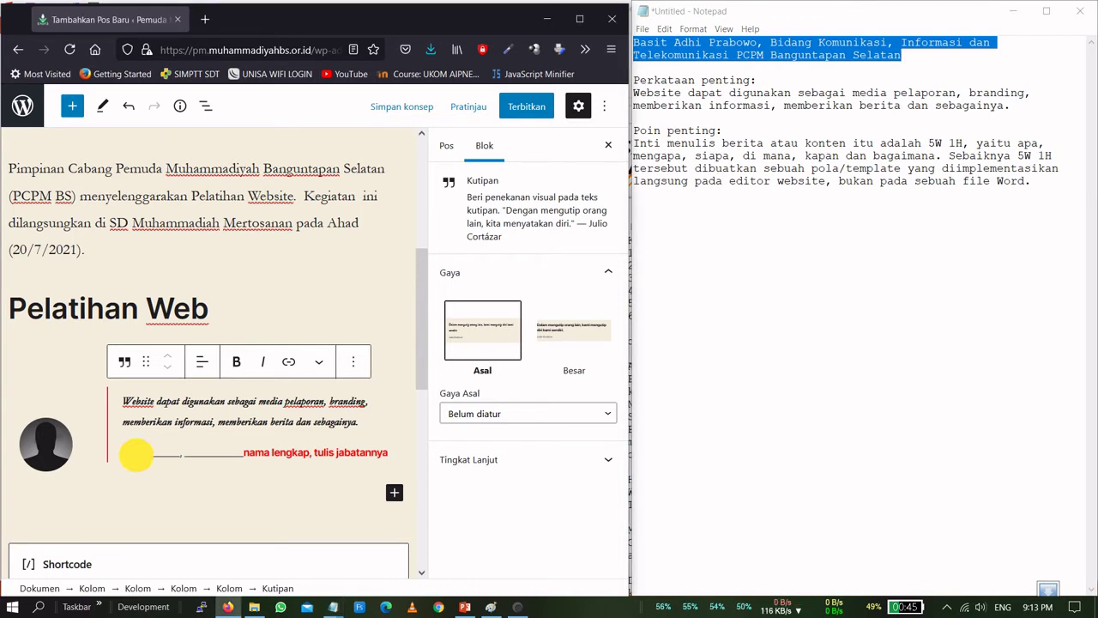
pyautogui.moveTo(136, 455); pyautogui.dragTo(388, 456)
pyautogui.rightClick(371, 452)
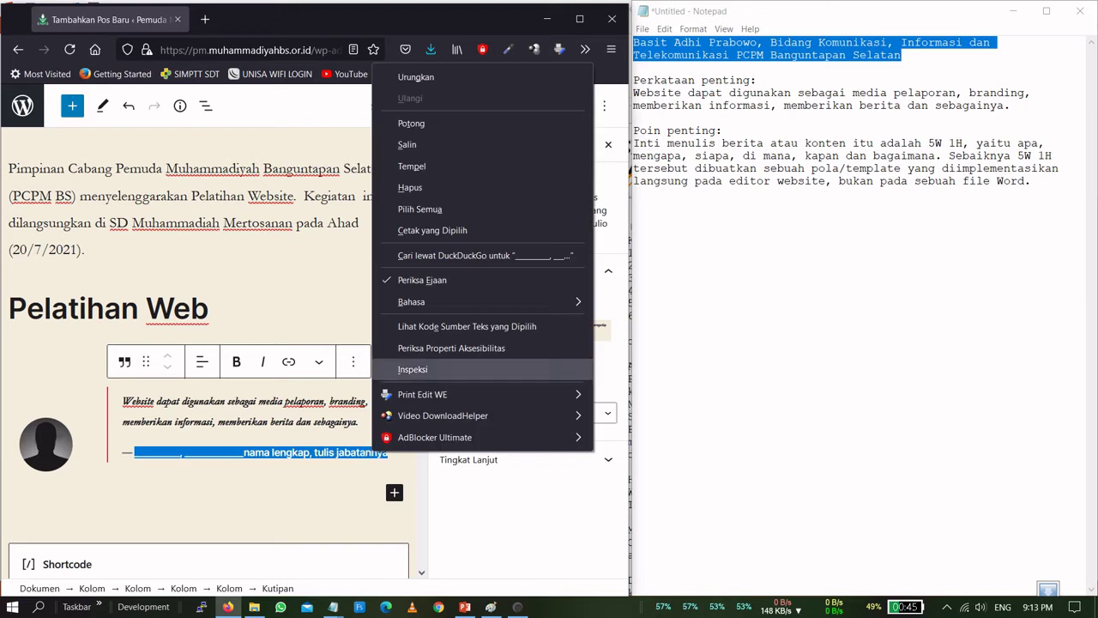
pyautogui.click(412, 166)
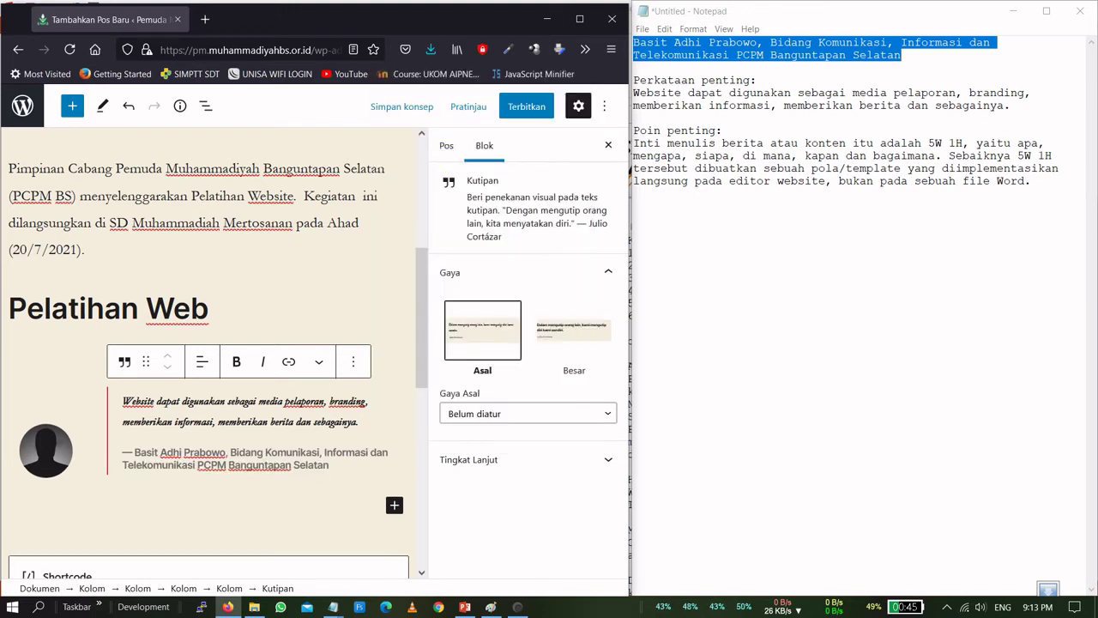
# Replace the first-name placeholder before "menambahkan bahwa" with the speaker's first name
pyautogui.scroll(-1, 209, 343)
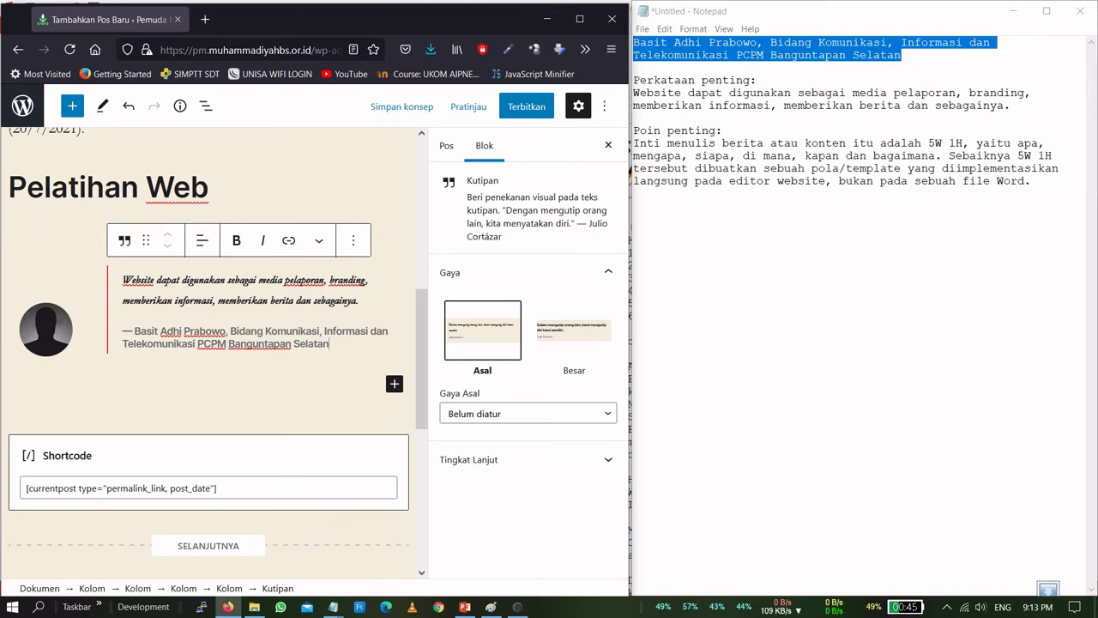
pyautogui.scroll(-3, 210, 343)
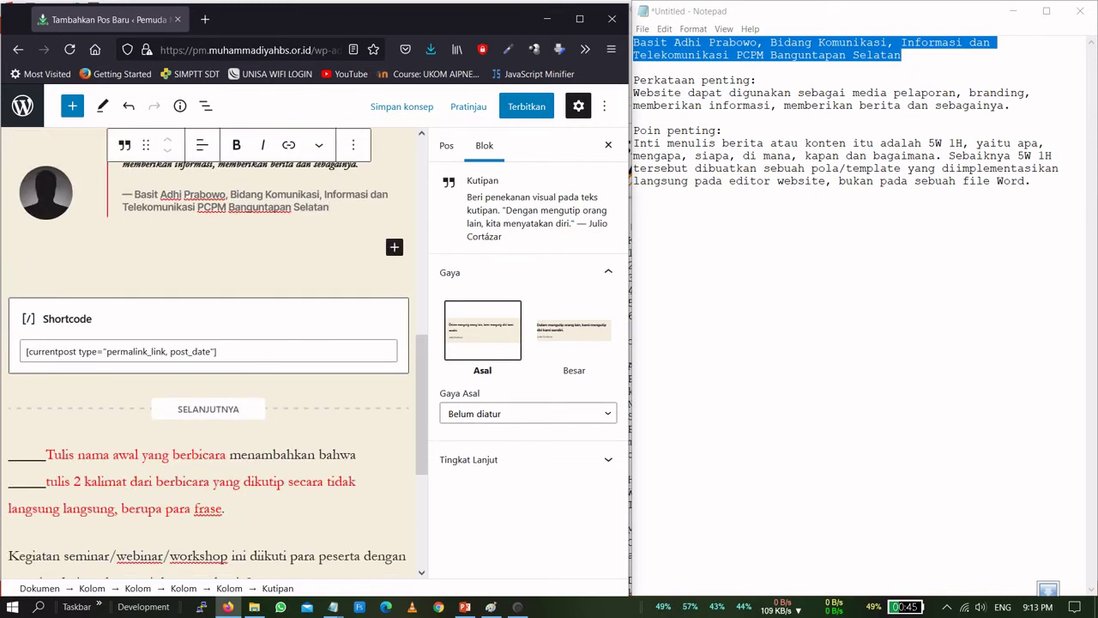
pyautogui.scroll(-2, 211, 343)
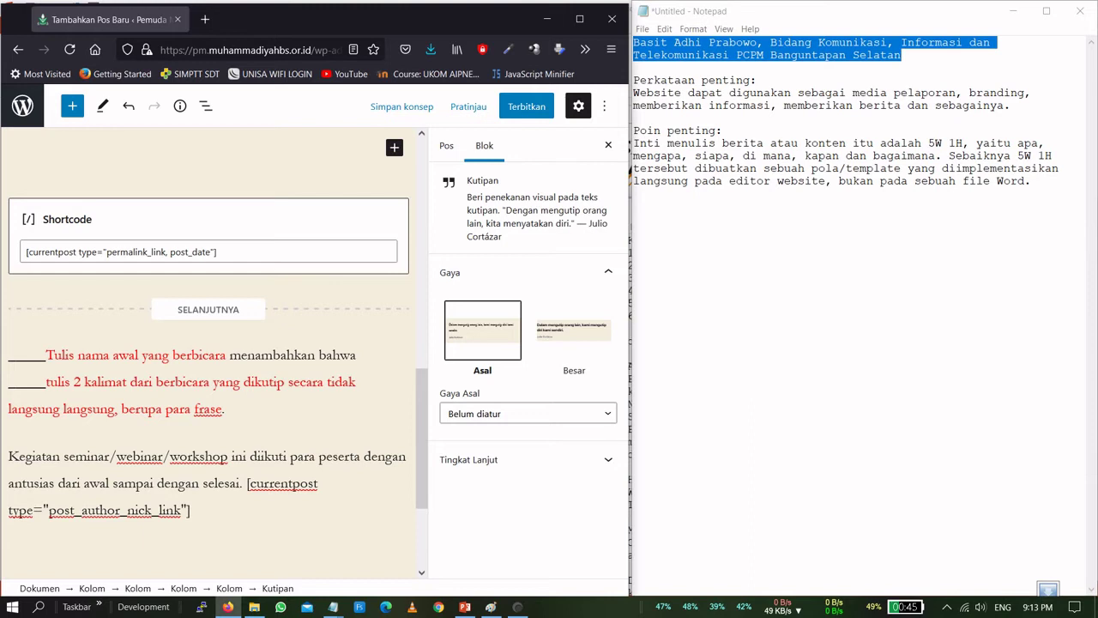
pyautogui.click(226, 354)
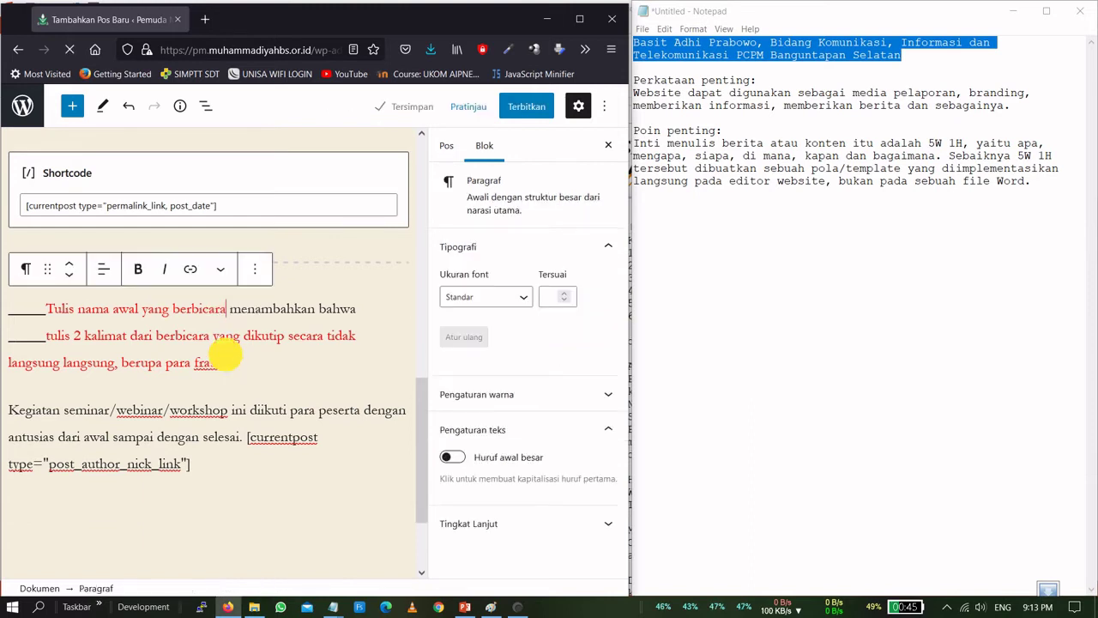
pyautogui.moveTo(226, 309); pyautogui.dragTo(7, 310)
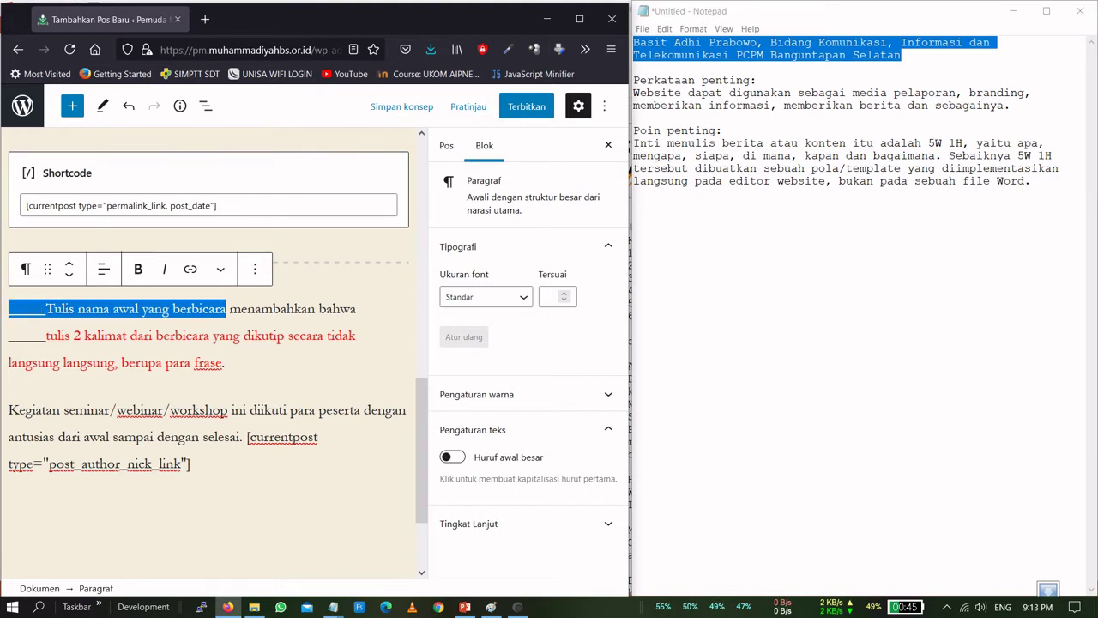
pyautogui.write('Basit')
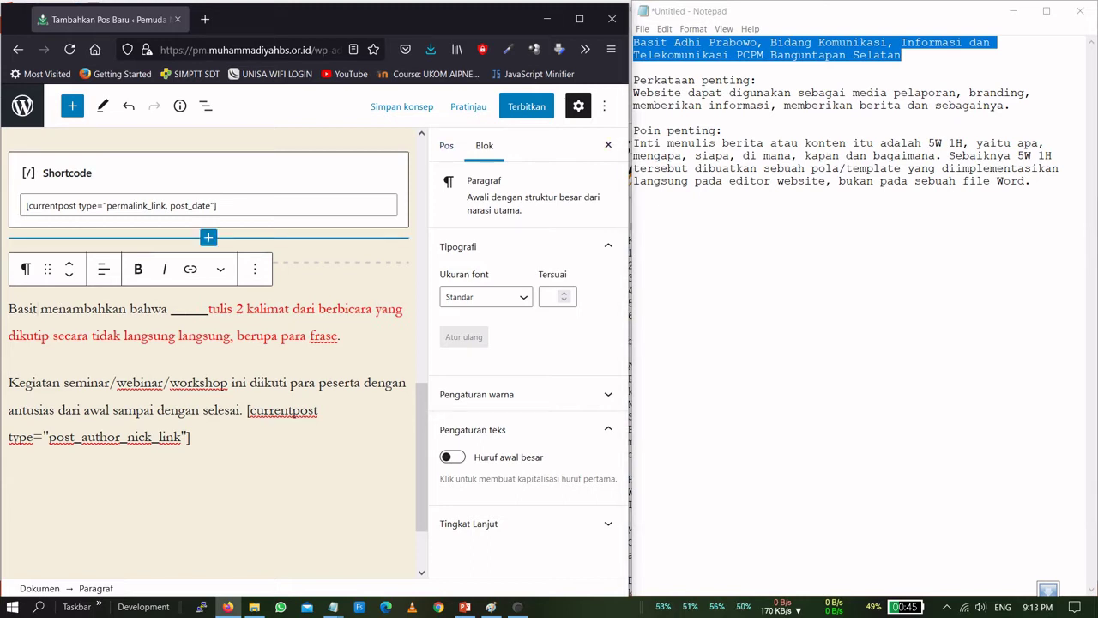
# Replace the placeholder after "menambahkan bahwa" with the "Poin penting" text from the speaker notes, beginning with lowercase "inti"
pyautogui.moveTo(633, 143); pyautogui.dragTo(1033, 177)
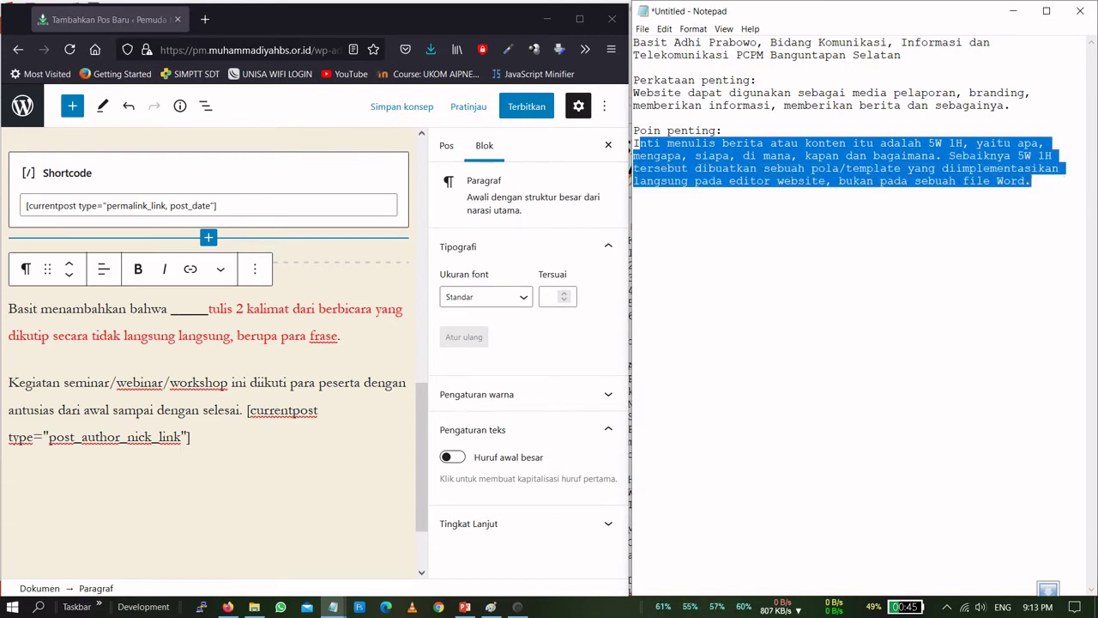
pyautogui.click(172, 309)
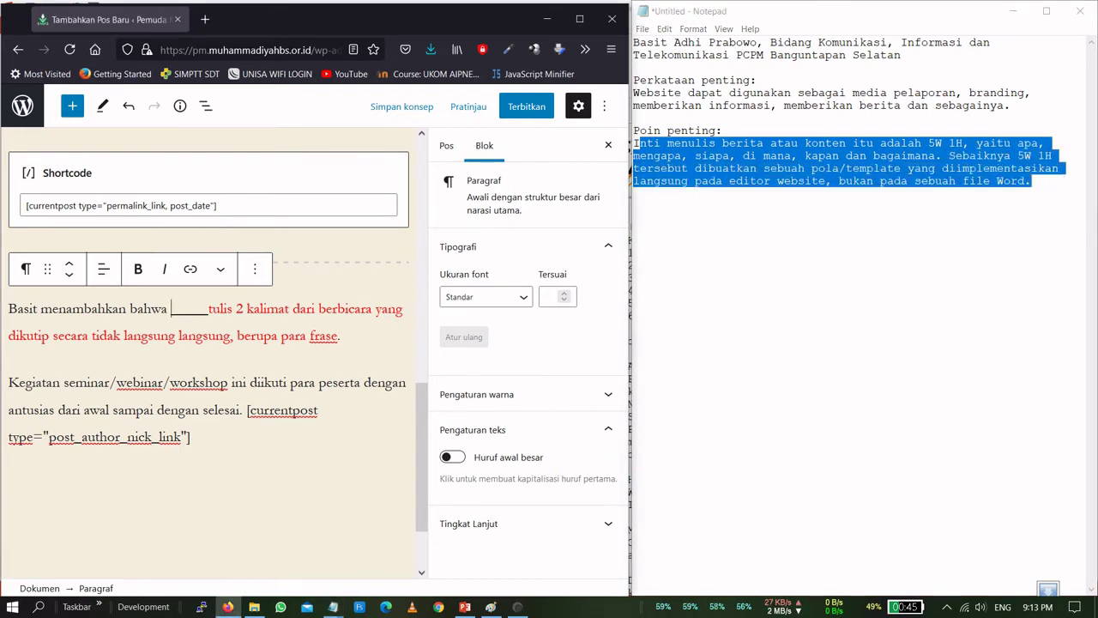
pyautogui.keyDown('shift'); pyautogui.click(337, 338); pyautogui.keyUp('shift')
pyautogui.hotkey('ctrl', 'v')
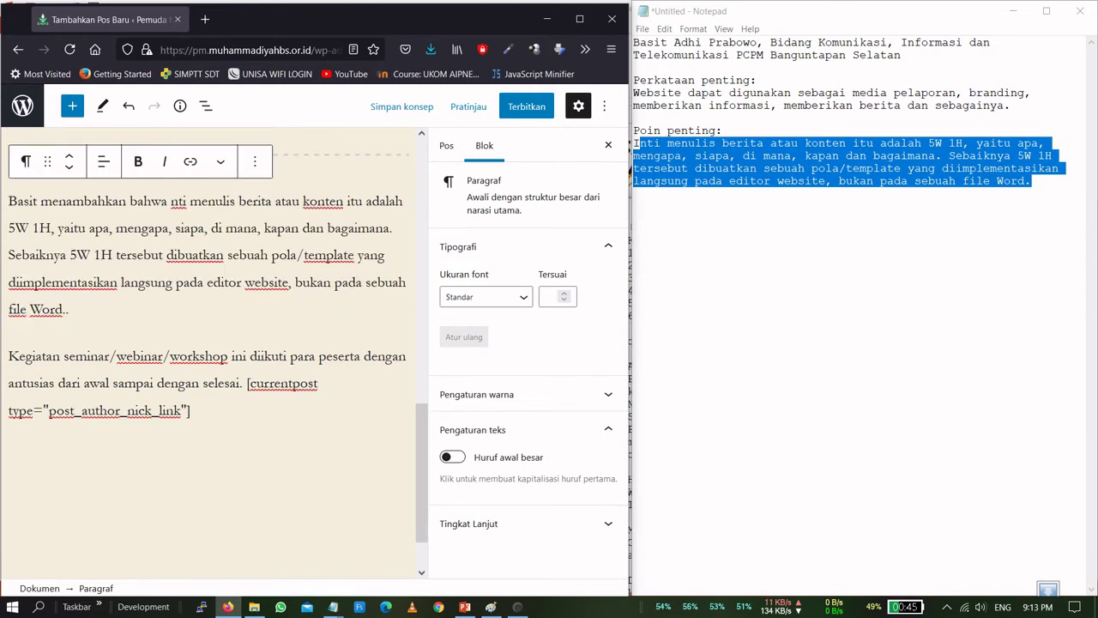
pyautogui.click(171, 201)
pyautogui.write('i')
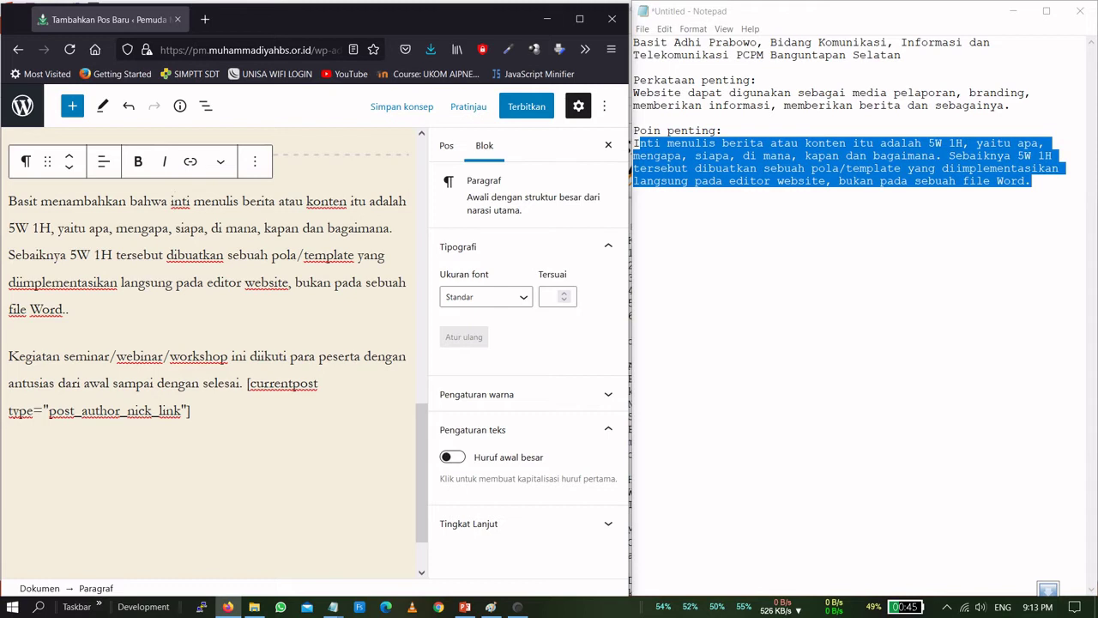
# Replace "seminar/webinar/workshop" in the closing paragraph with "pelatihan"
pyautogui.moveTo(64, 355)
pyautogui.mouseDown()
pyautogui.moveTo(230, 358)
pyautogui.moveTo(63, 355)
pyautogui.mouseUp()
pyautogui.click(230, 356)
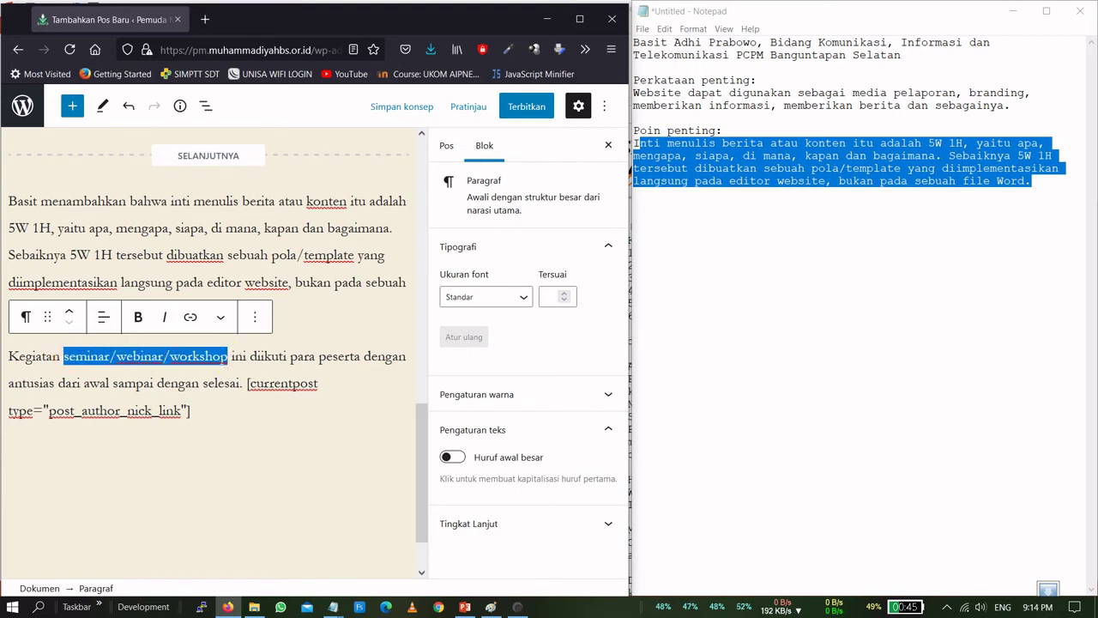
pyautogui.write('pelat')
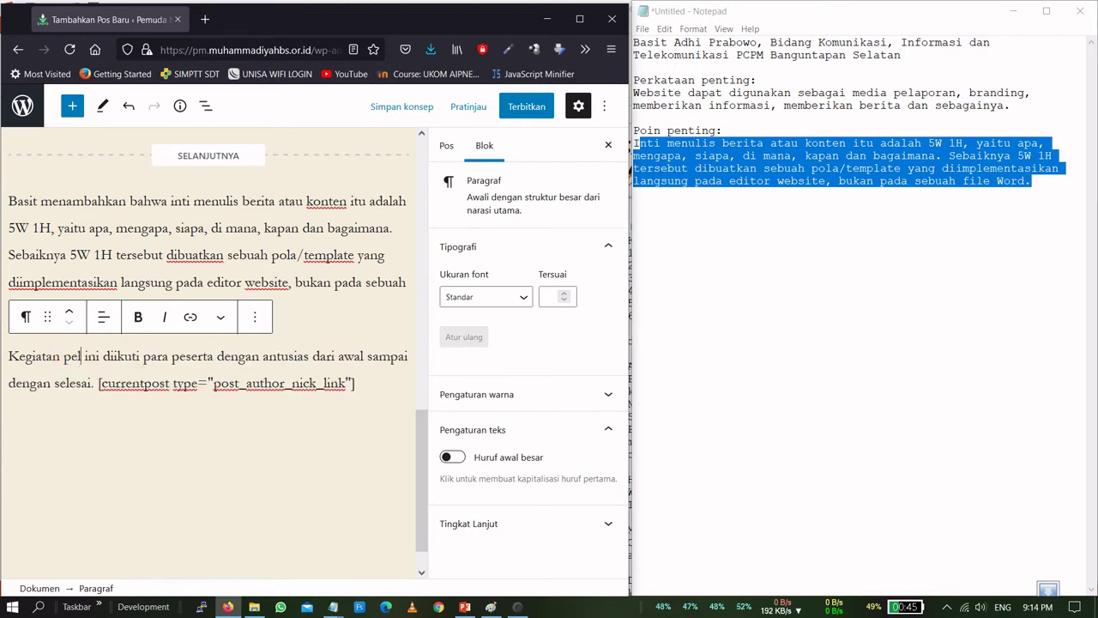
pyautogui.write('ih')
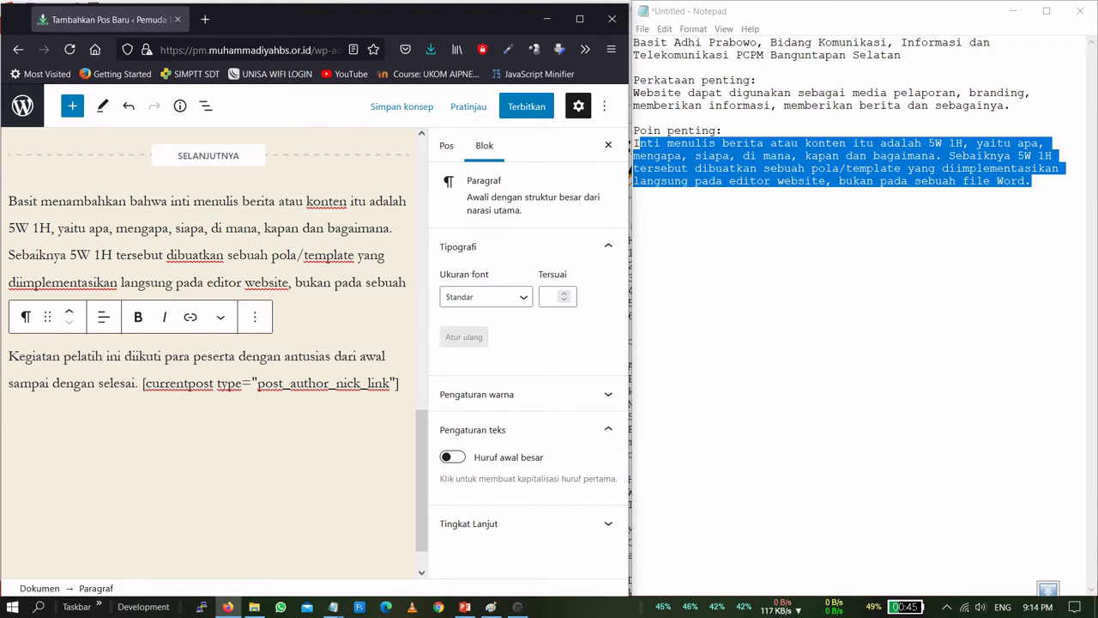
pyautogui.write('a')
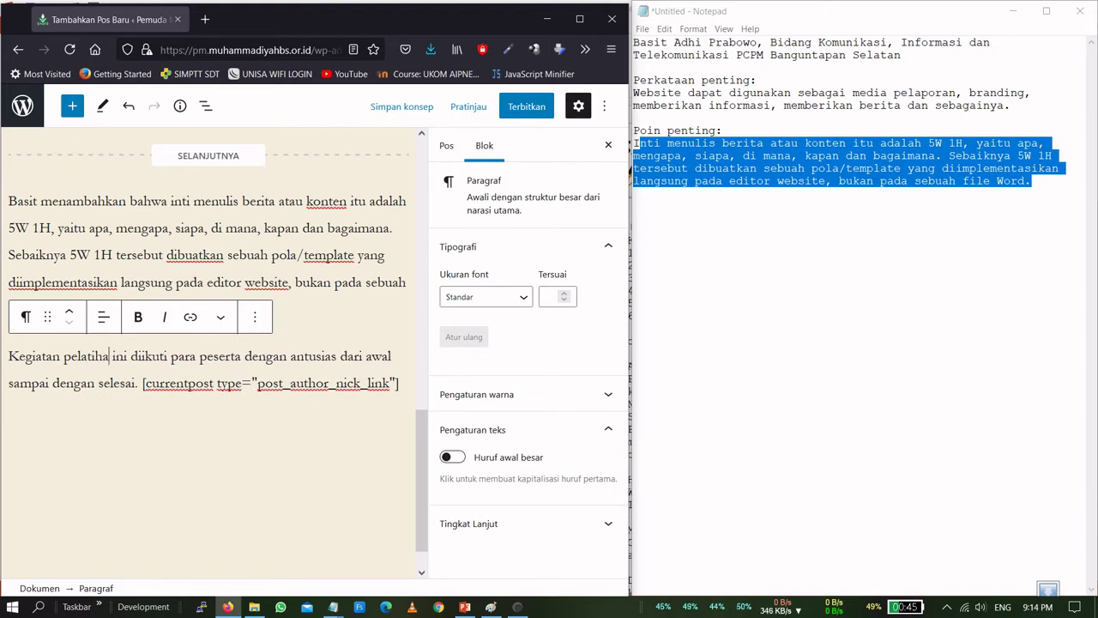
pyautogui.write('n')
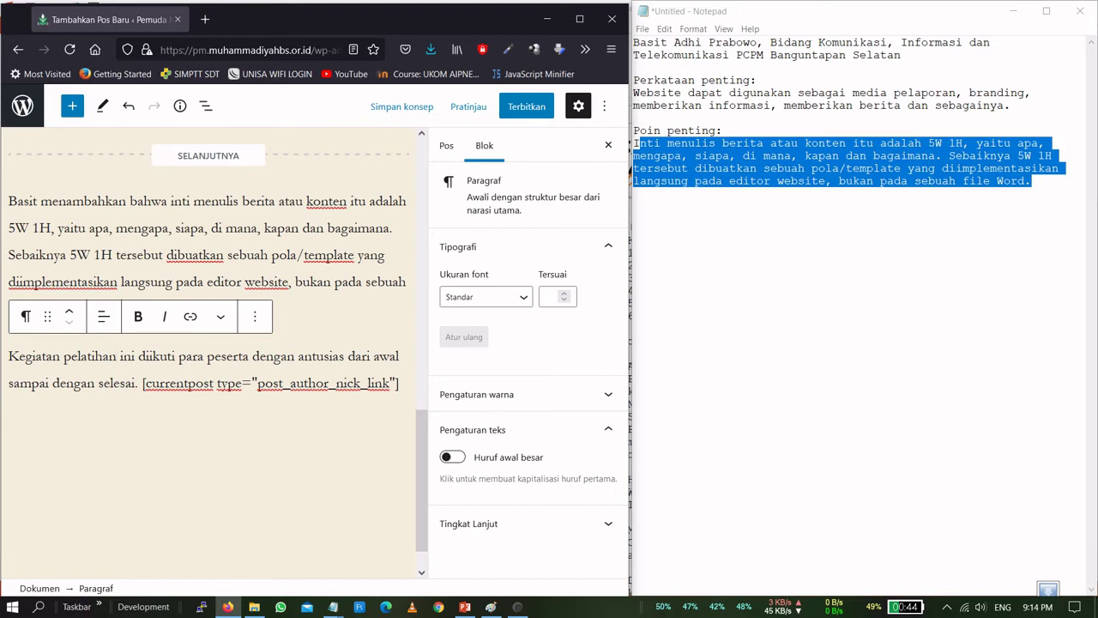
# Insert "dari perwakilan" after "para peserta" in the closing paragraph
pyautogui.click(251, 356)
pyautogui.write('dari')
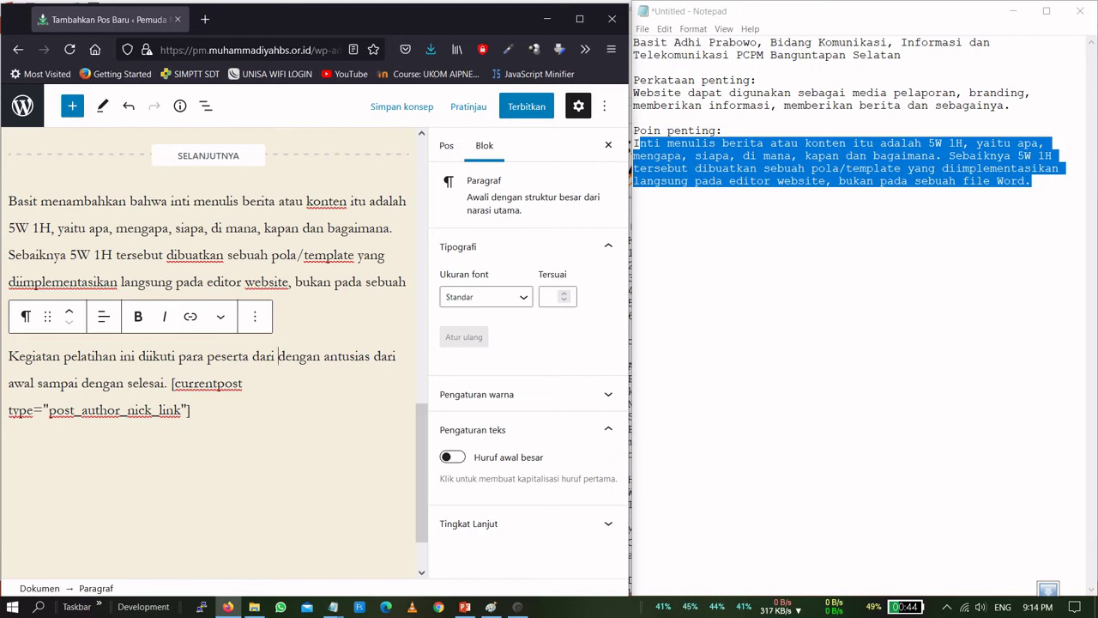
pyautogui.write('PC')
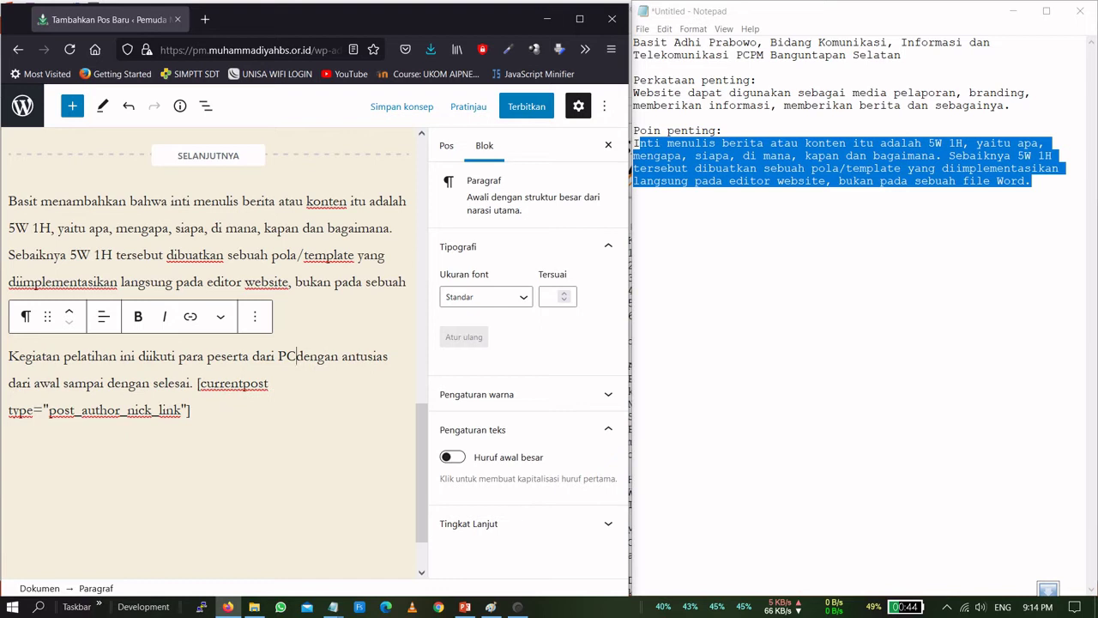
pyautogui.press('BackSpace')
pyautogui.press('BackSpace')
pyautogui.write('pr')
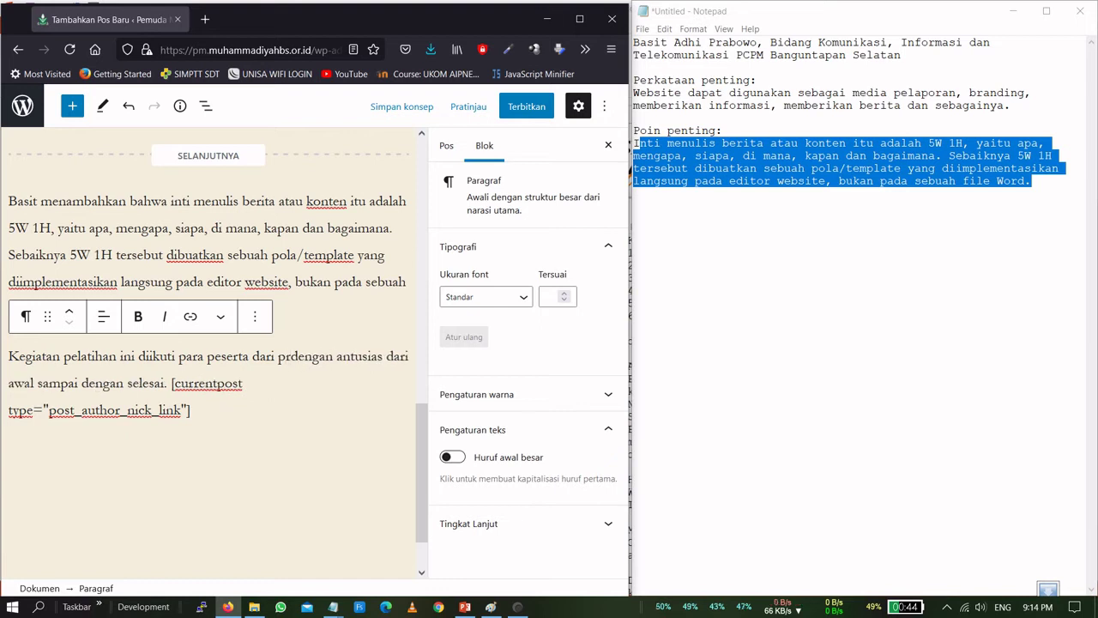
pyautogui.press('BackSpace')
pyautogui.write('erwakilan ')
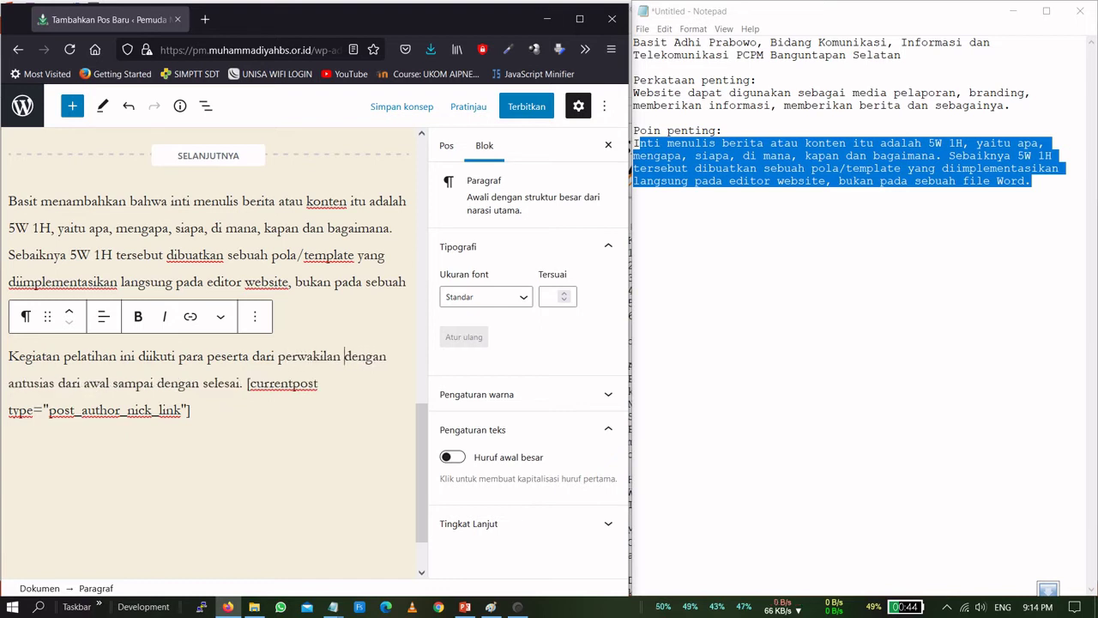
# Insert "PCM, PCA, PCPM, PCNA dan Lazismu Banguntapan Selatan" after "perwakilan" in the closing paragraph
pyautogui.write('PCM, PC')
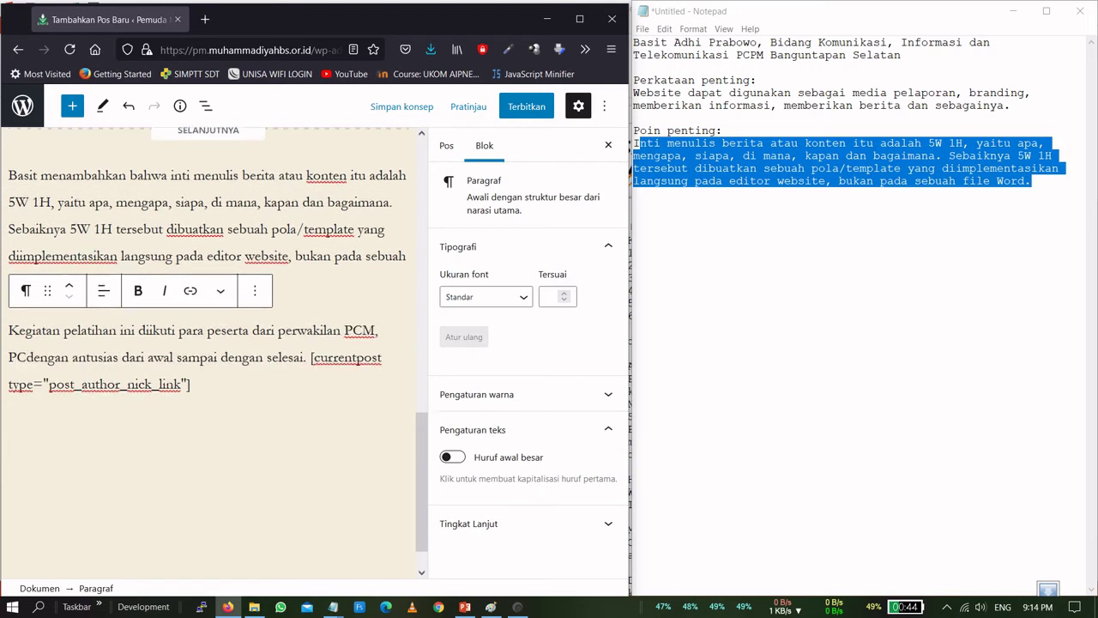
pyautogui.write('A, PCP')
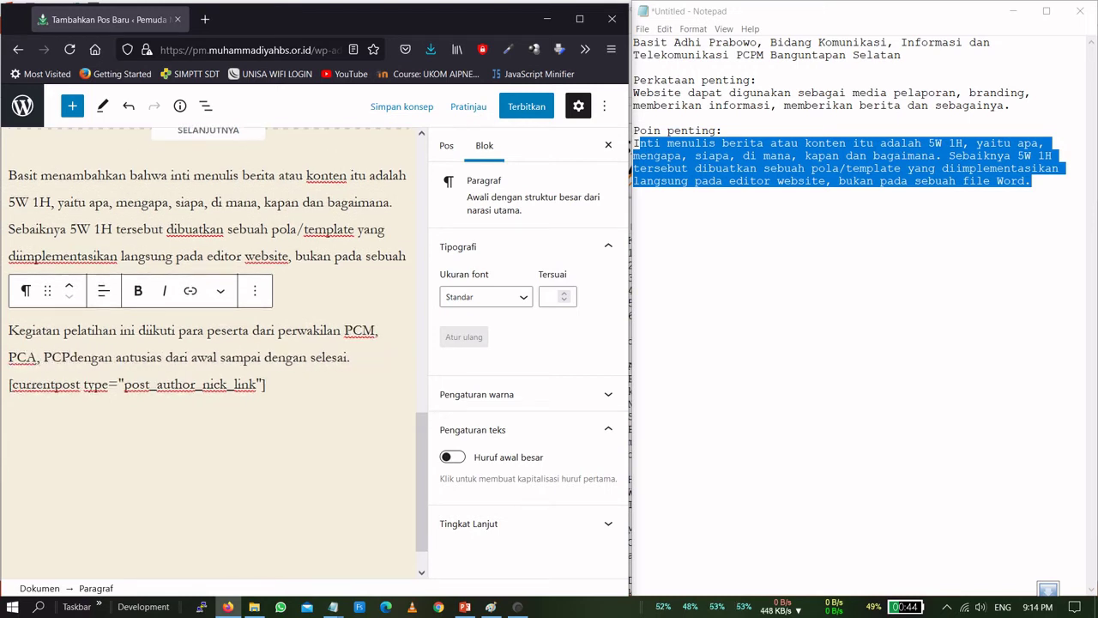
pyautogui.write('M, PCNA')
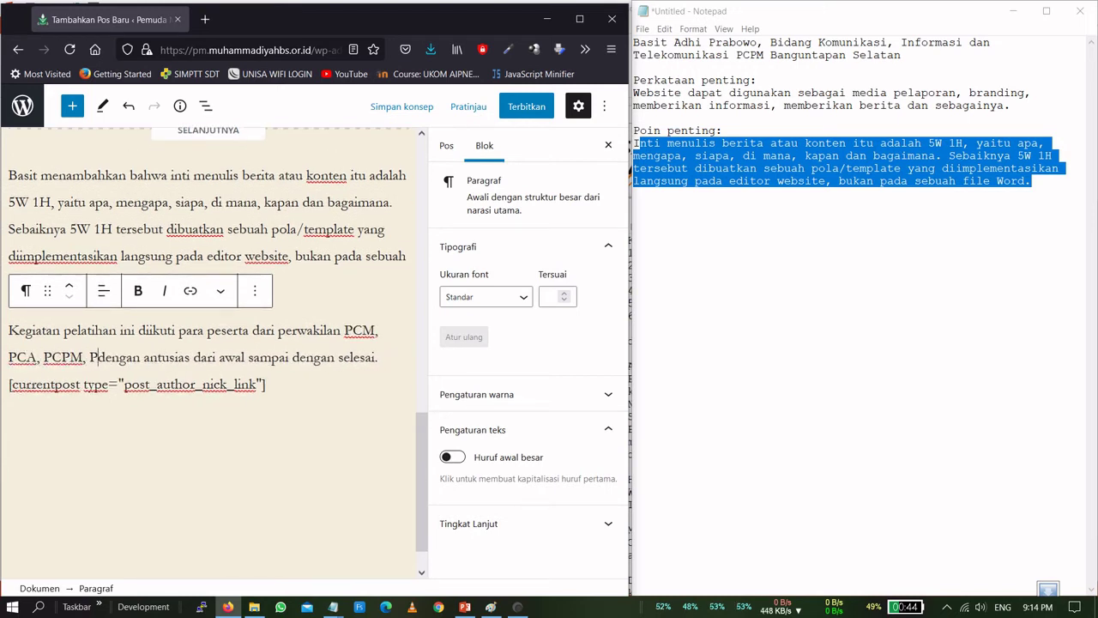
pyautogui.write(' dan A')
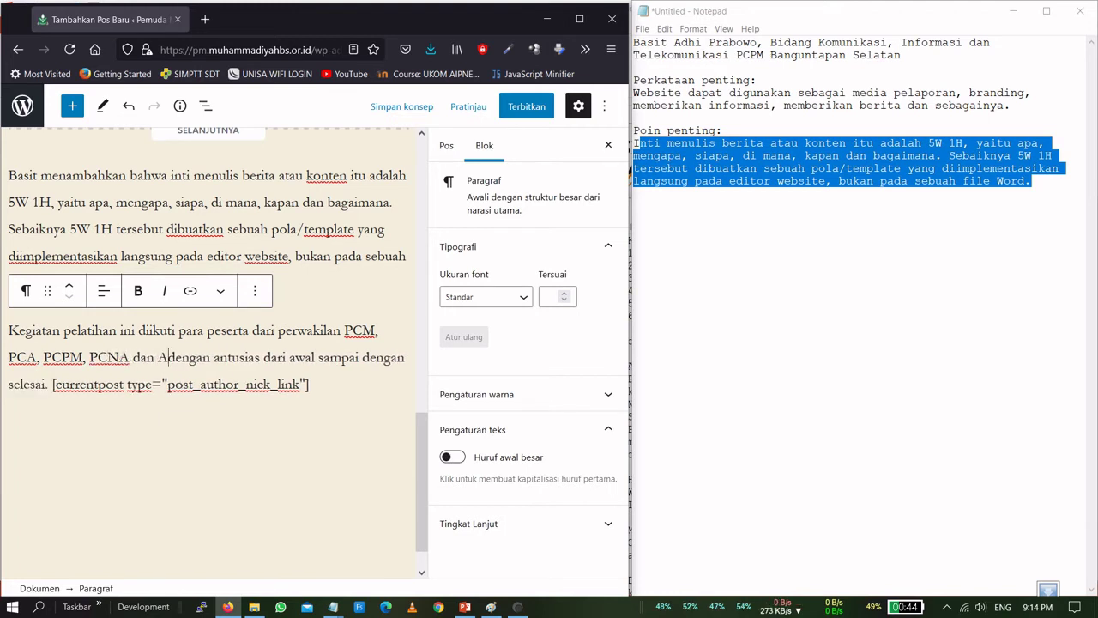
pyautogui.press('BackSpace')
pyautogui.write('Lazi')
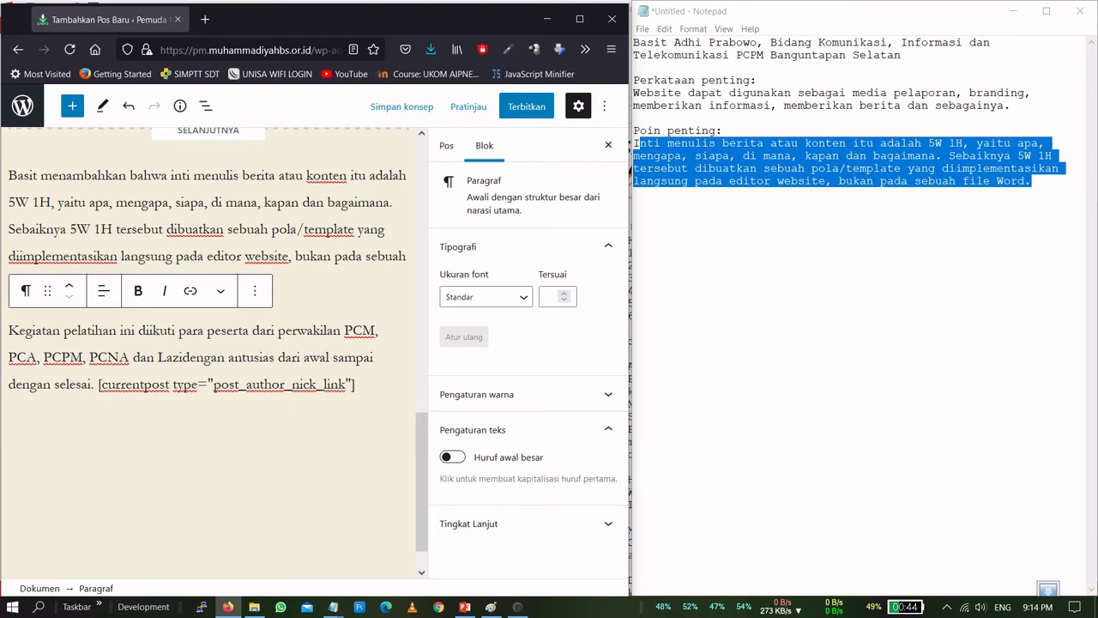
pyautogui.write('smu')
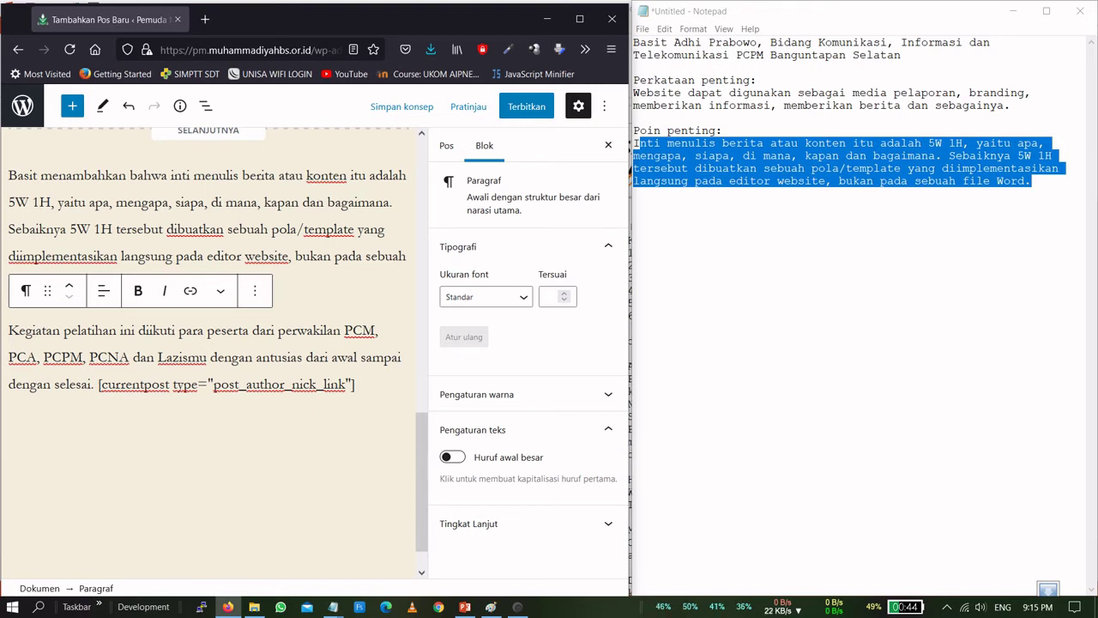
pyautogui.write('B')
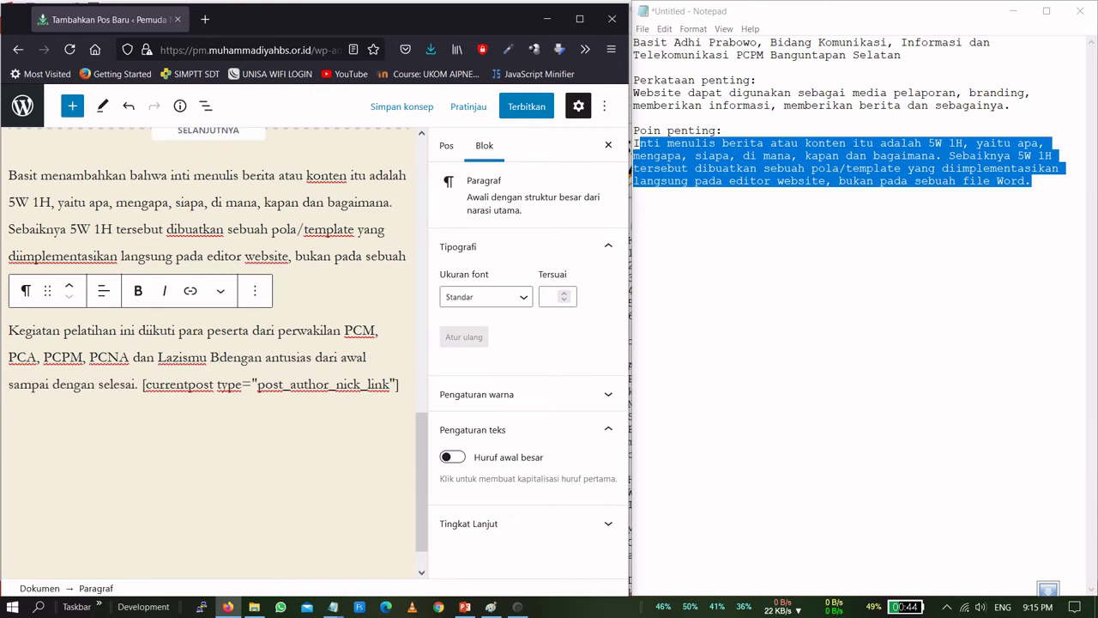
pyautogui.write('a')
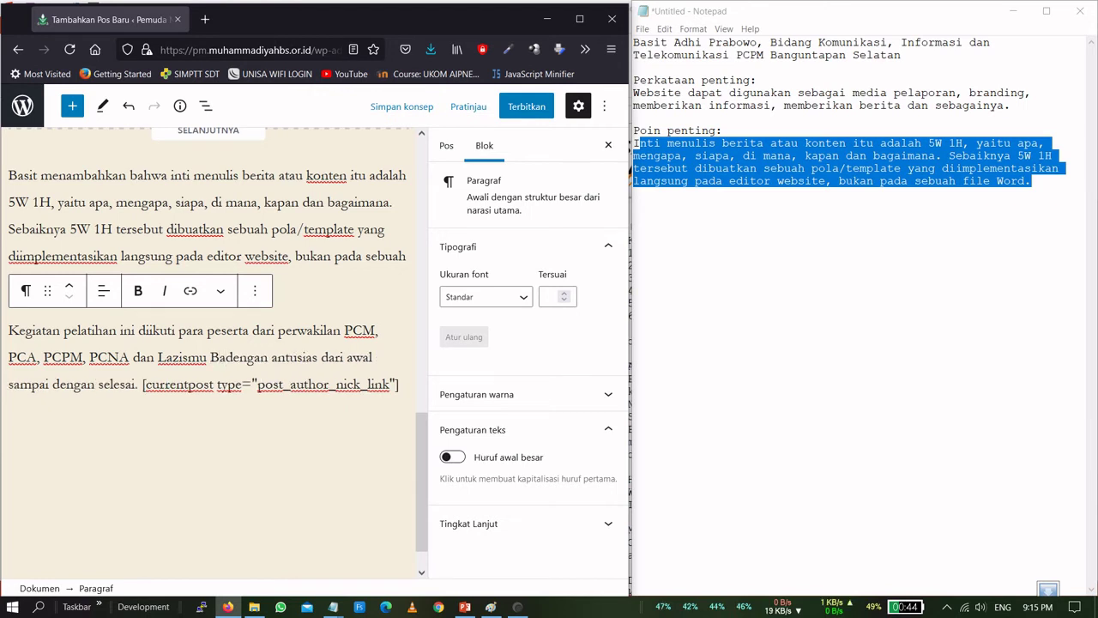
pyautogui.write('nguntapan')
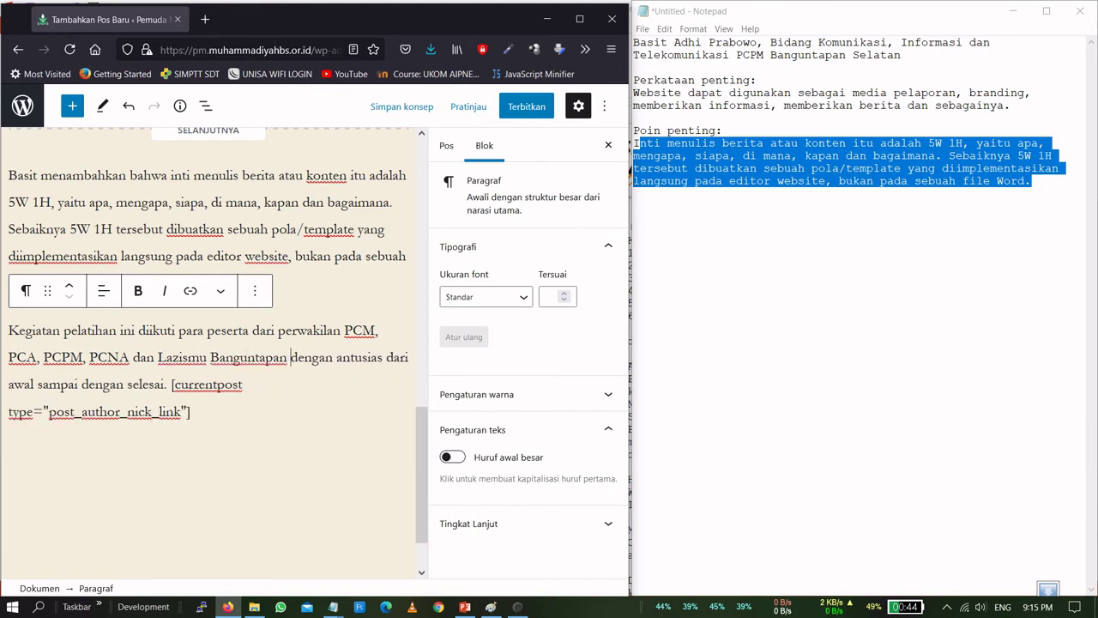
pyautogui.write(' Sel')
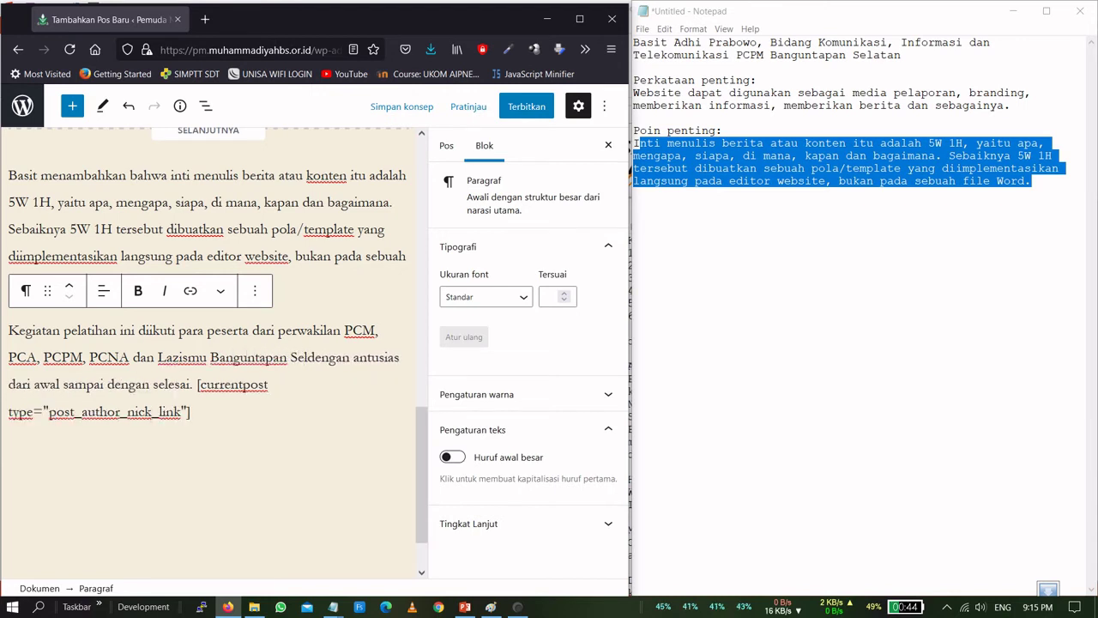
pyautogui.write('atan')
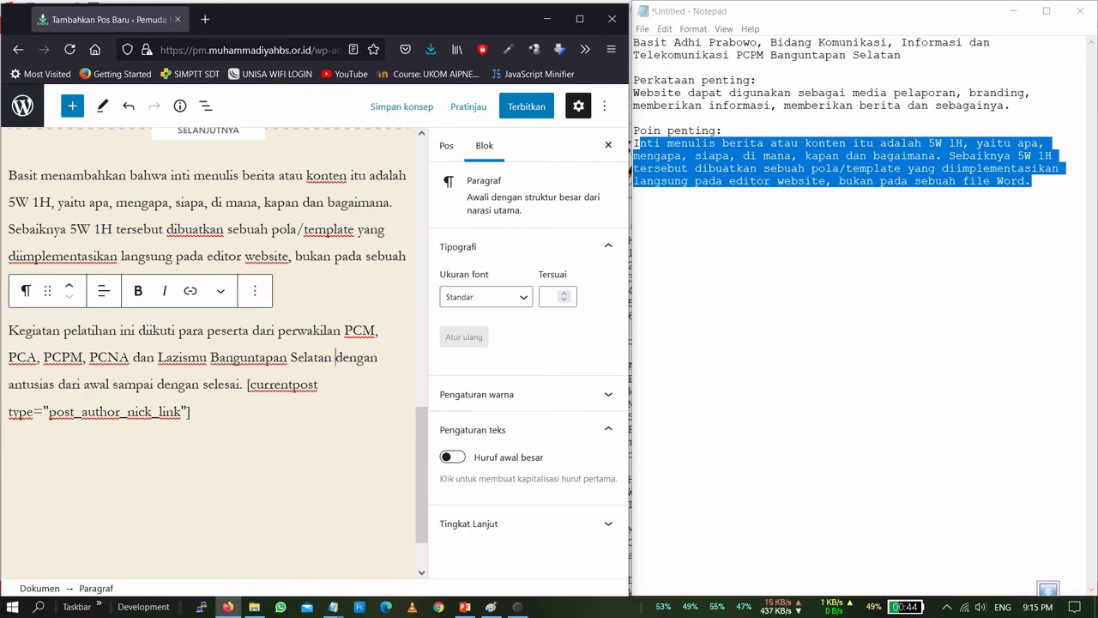
# Delete the duplicate full stop after "file Word" in the paragraph above the closing one
pyautogui.moveTo(420, 417)
pyautogui.mouseDown()
pyautogui.moveTo(421, 282)
pyautogui.moveTo(414, 405)
pyautogui.mouseUp()
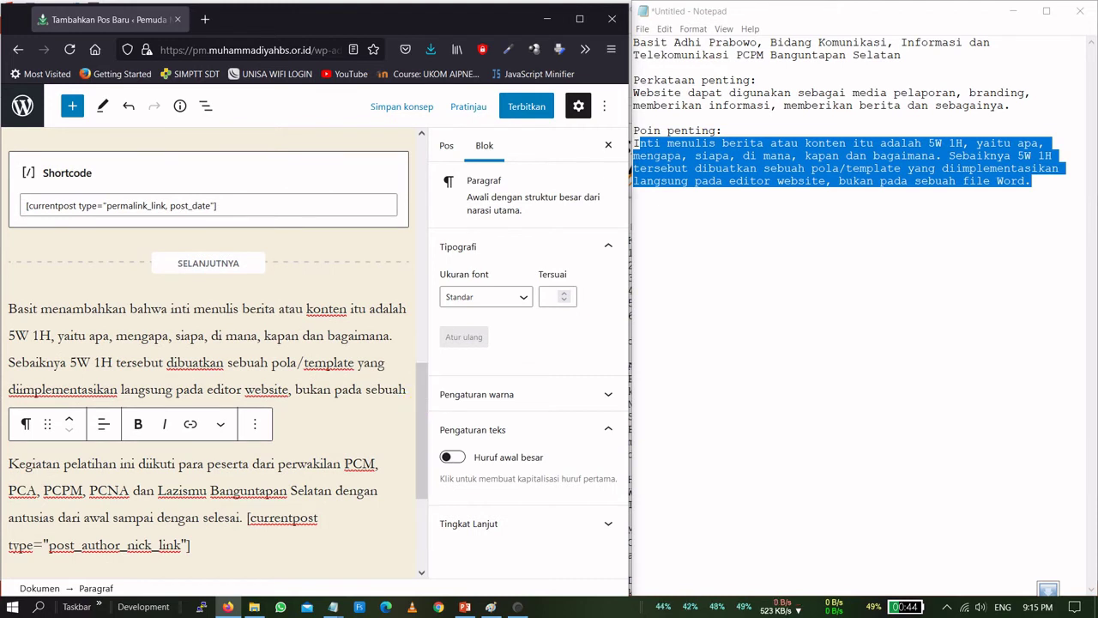
pyautogui.click(311, 393)
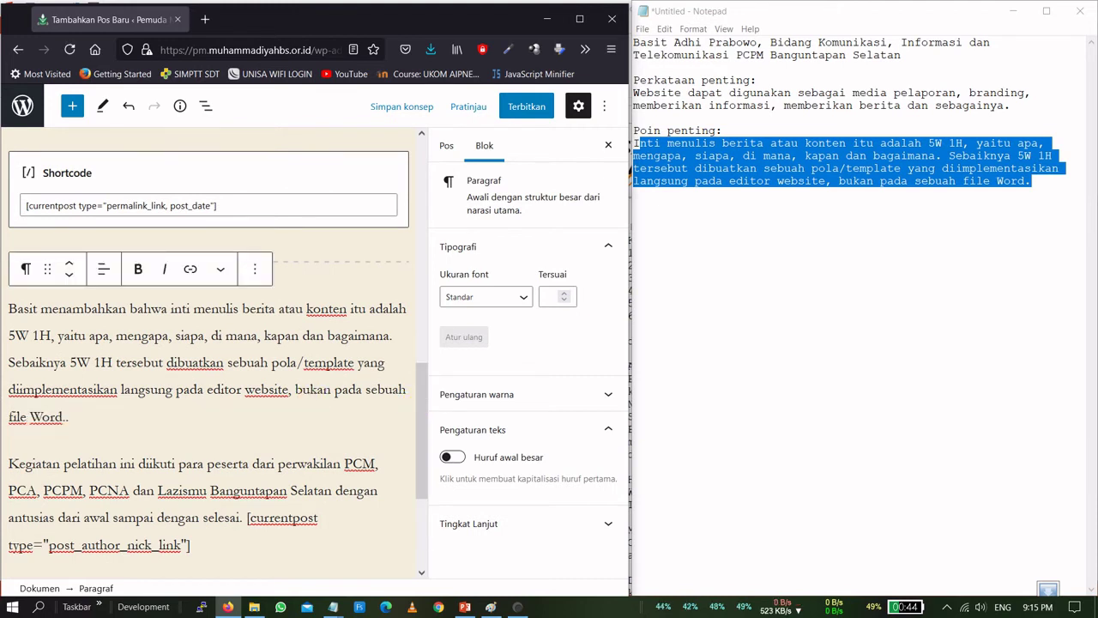
pyautogui.click(56, 415)
pyautogui.press('BackSpace')
# Add a paragraph before the closing one reading "Acara ini dimulai dengan sambutan dari Ketua PCM Banguntapan Selatan" plus the chairman's name and a full stop
pyautogui.press('Return')
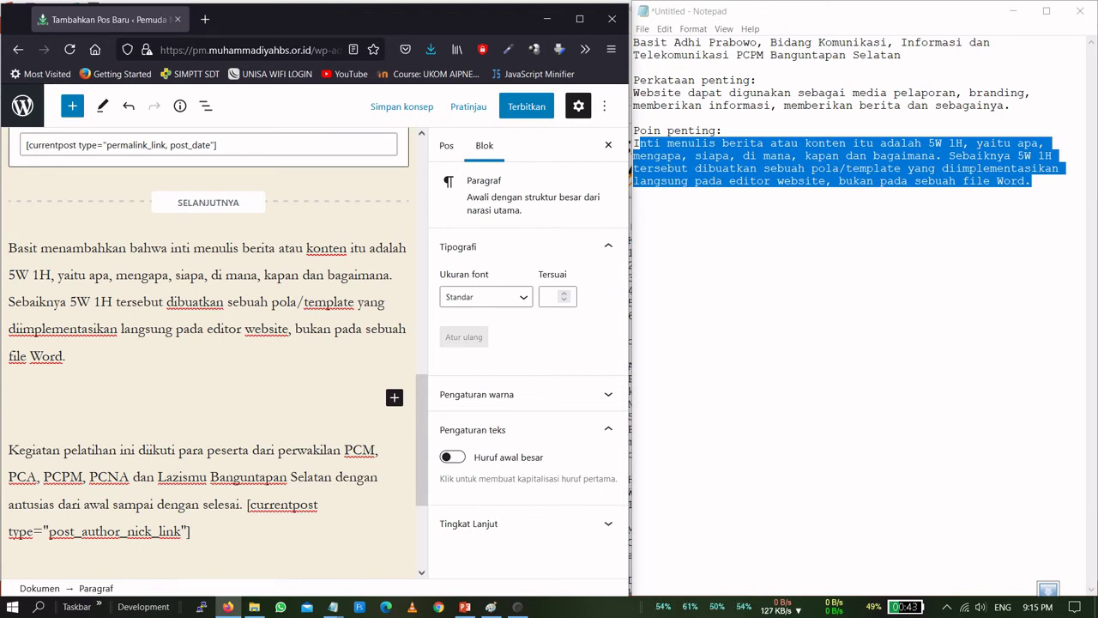
pyautogui.write('Aca')
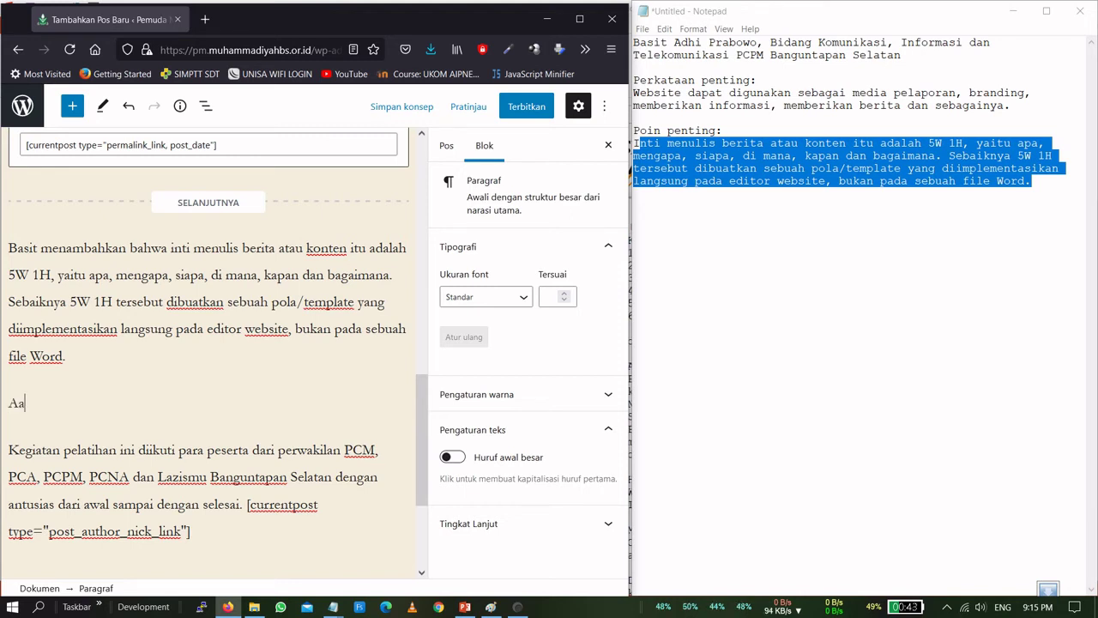
pyautogui.write('r')
pyautogui.press('BackSpace')
pyautogui.press('BackSpace')
pyautogui.write('cara ini du')
pyautogui.press('BackSpace')
pyautogui.write('imulai den')
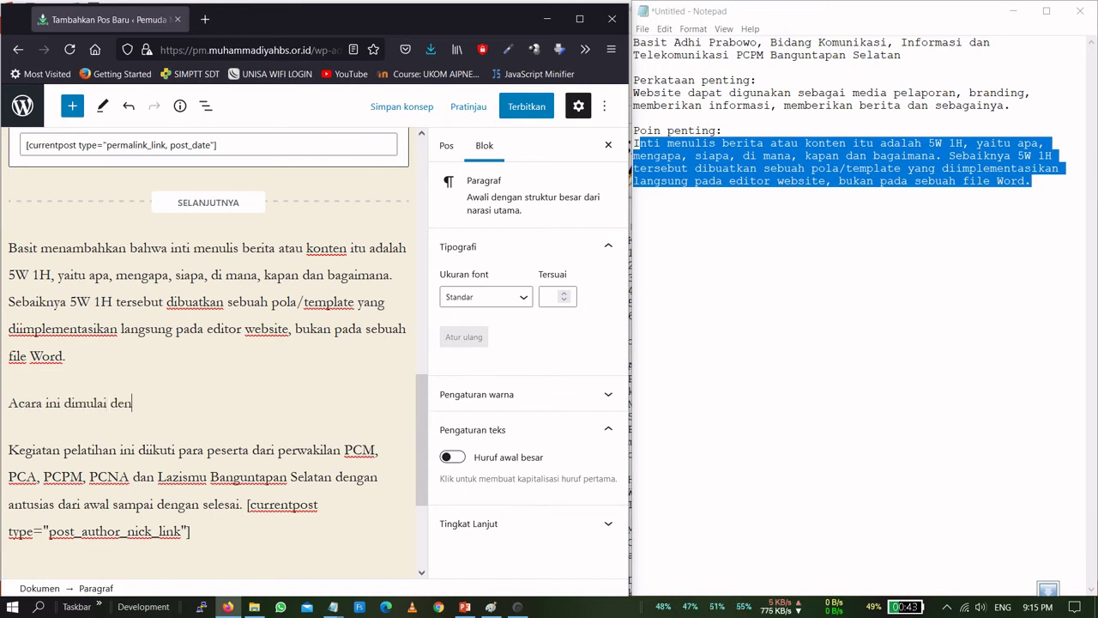
pyautogui.write('gan sambutan dari Ketua')
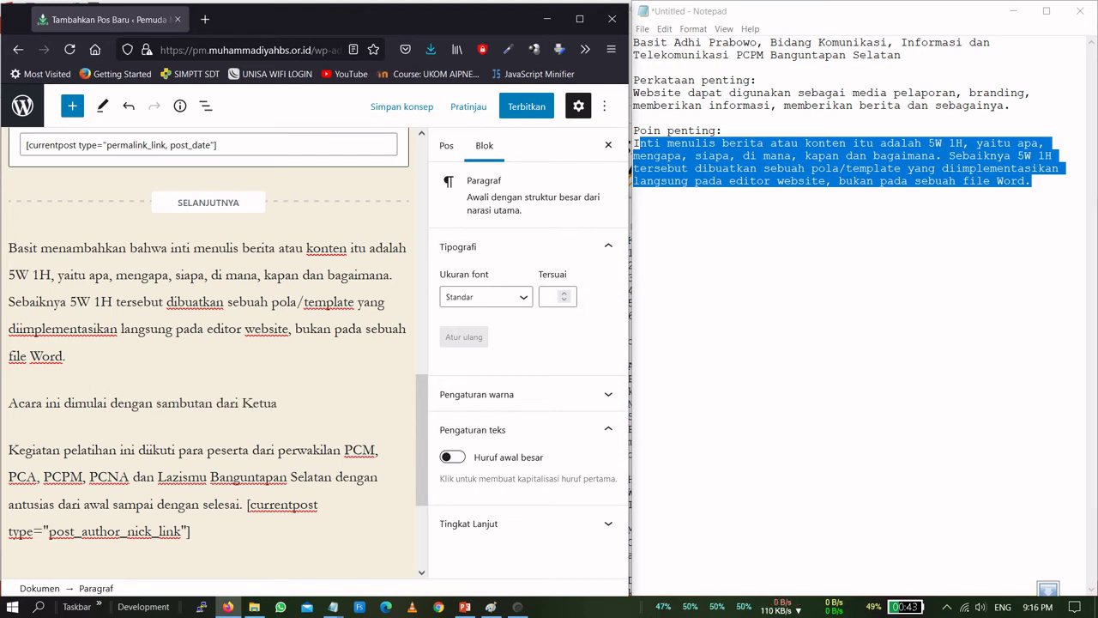
pyautogui.write(' PCM Ban')
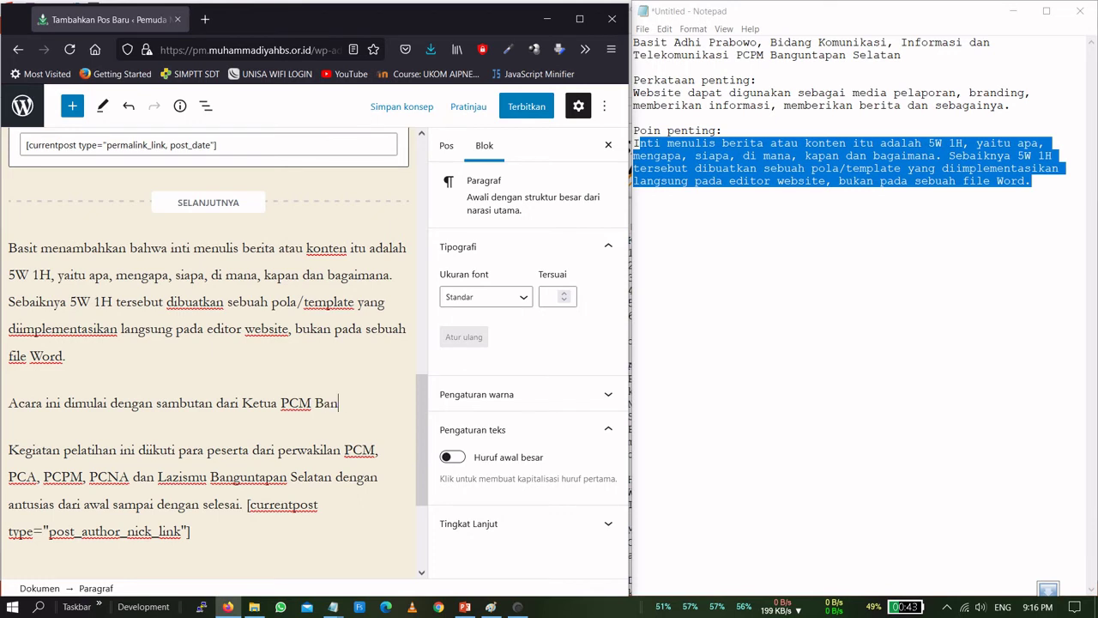
pyautogui.write('guntapan Selatan Wa')
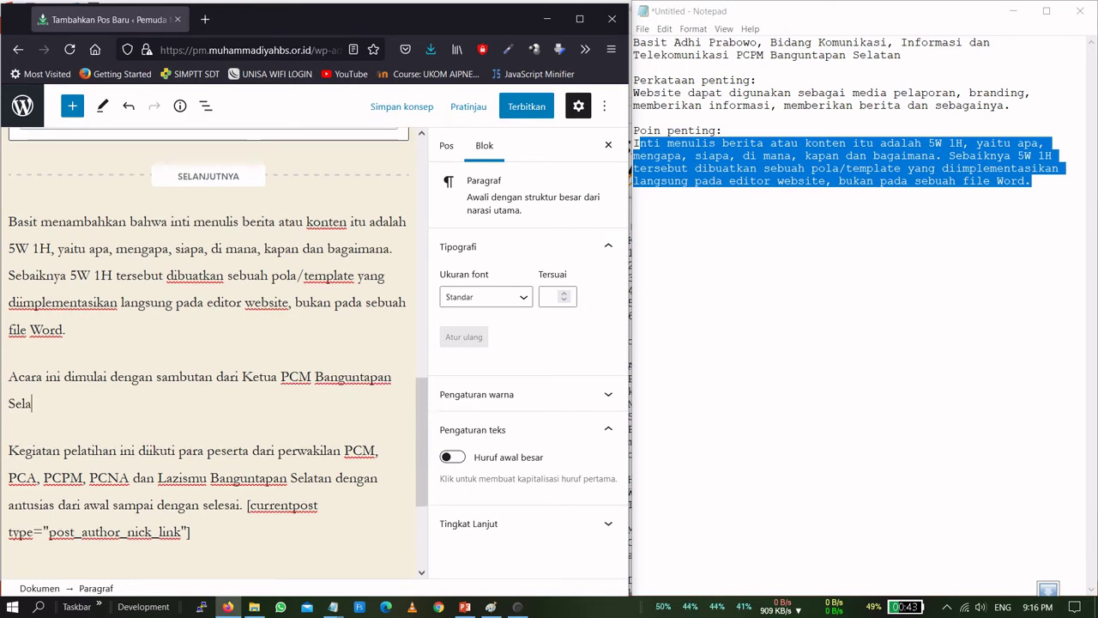
pyautogui.write('kija.')
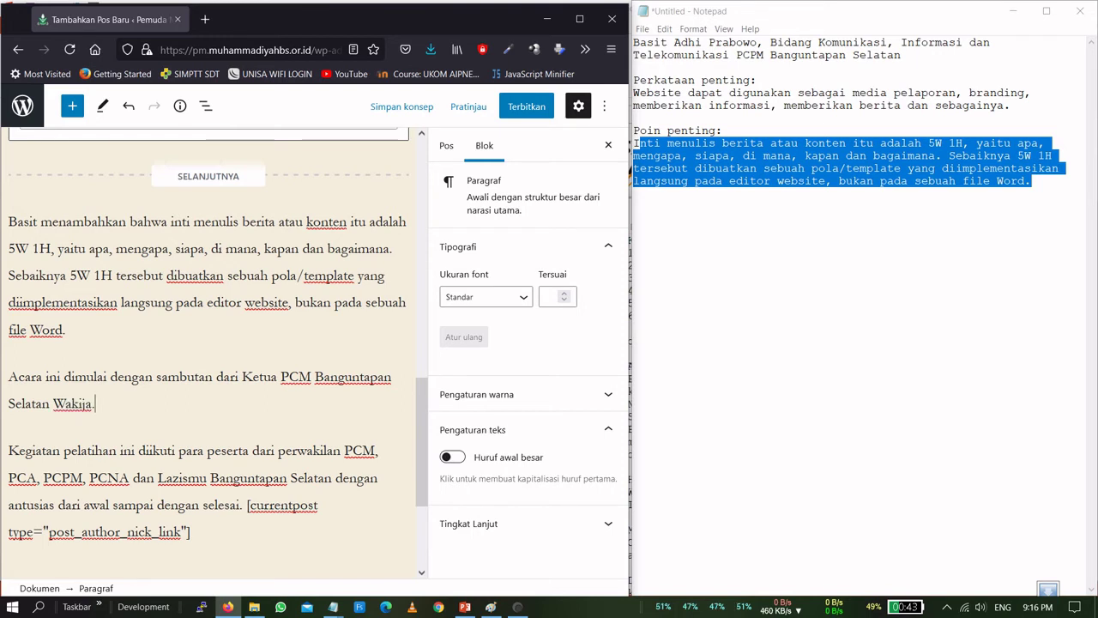
# Open the JPEG photo of the speaker giving the website training from the Downloads folder in Paint and activate rectangular selection
pyautogui.scroll(1, 208, 344)
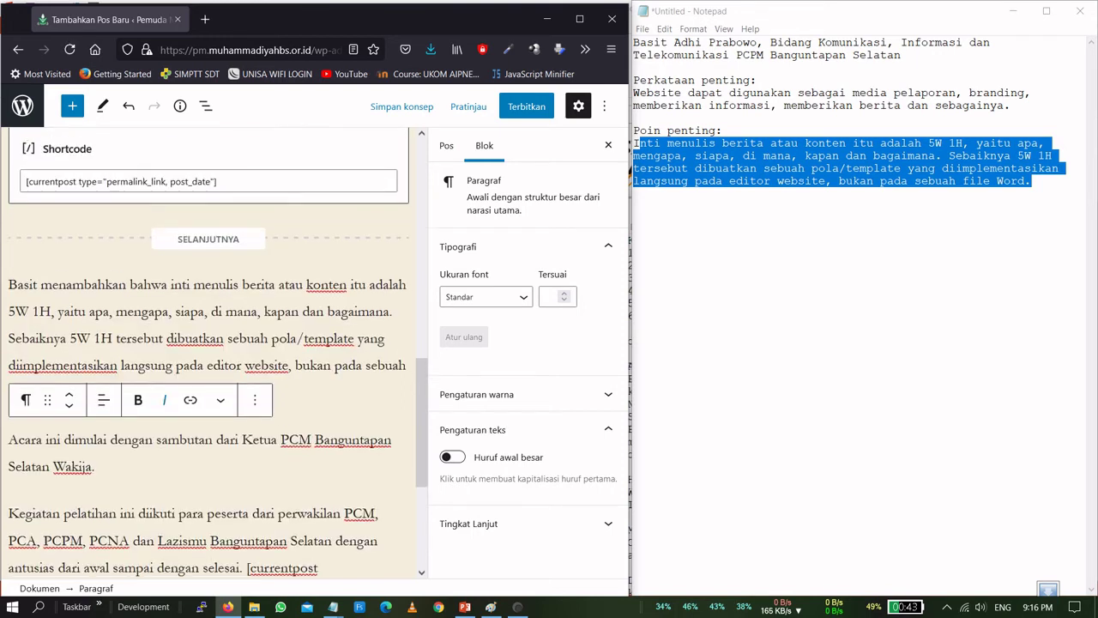
pyautogui.scroll(4, 208, 343)
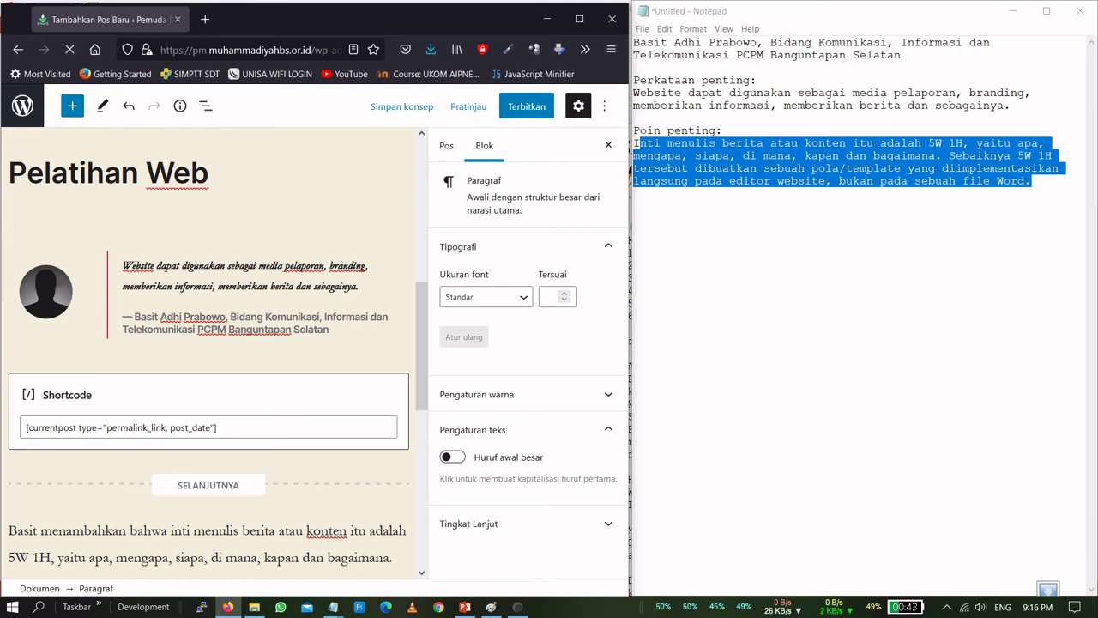
pyautogui.click(254, 607)
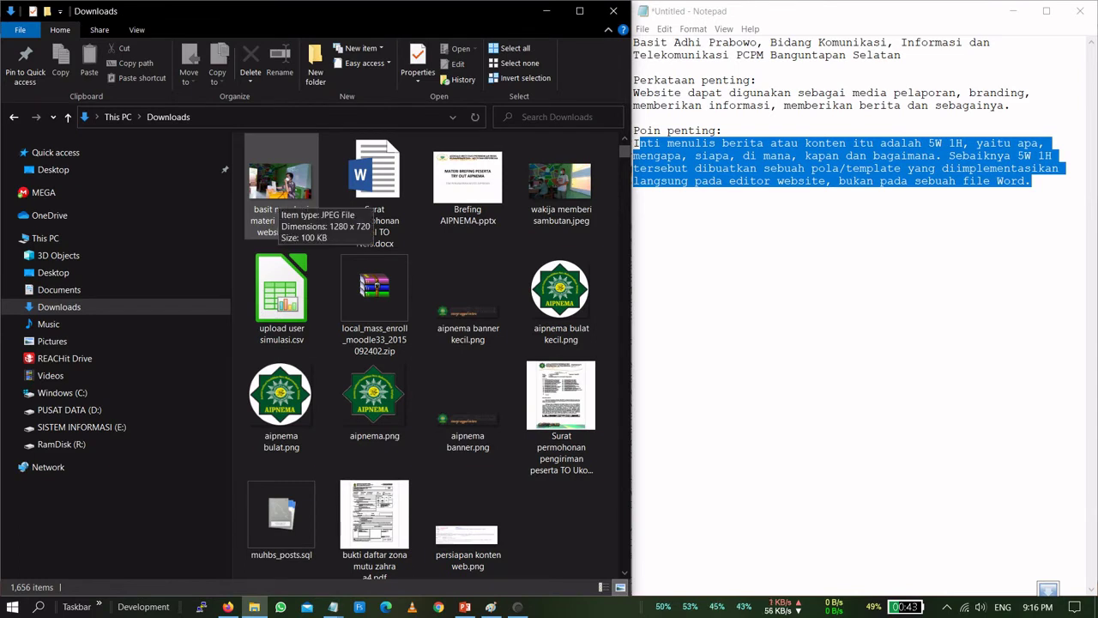
pyautogui.click(228, 606)
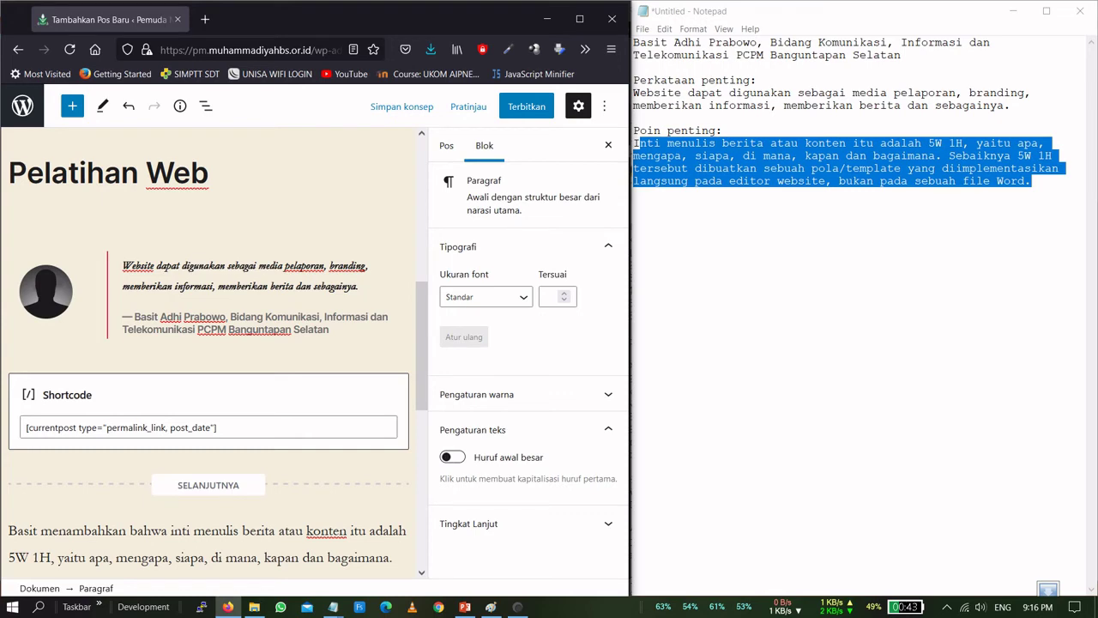
pyautogui.click(547, 19)
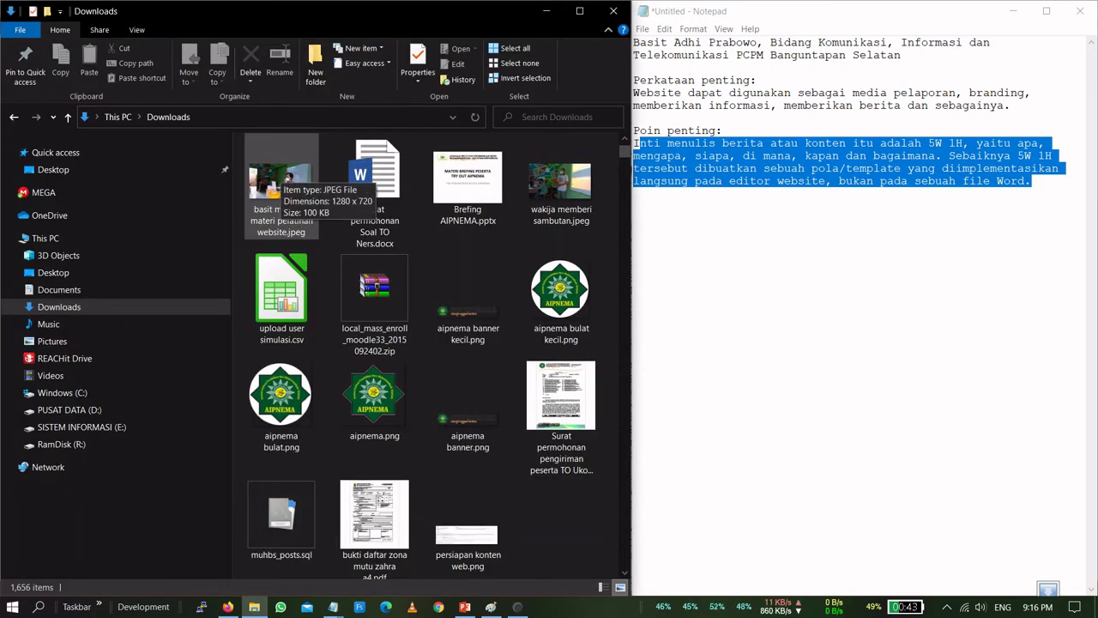
pyautogui.rightClick(280, 228)
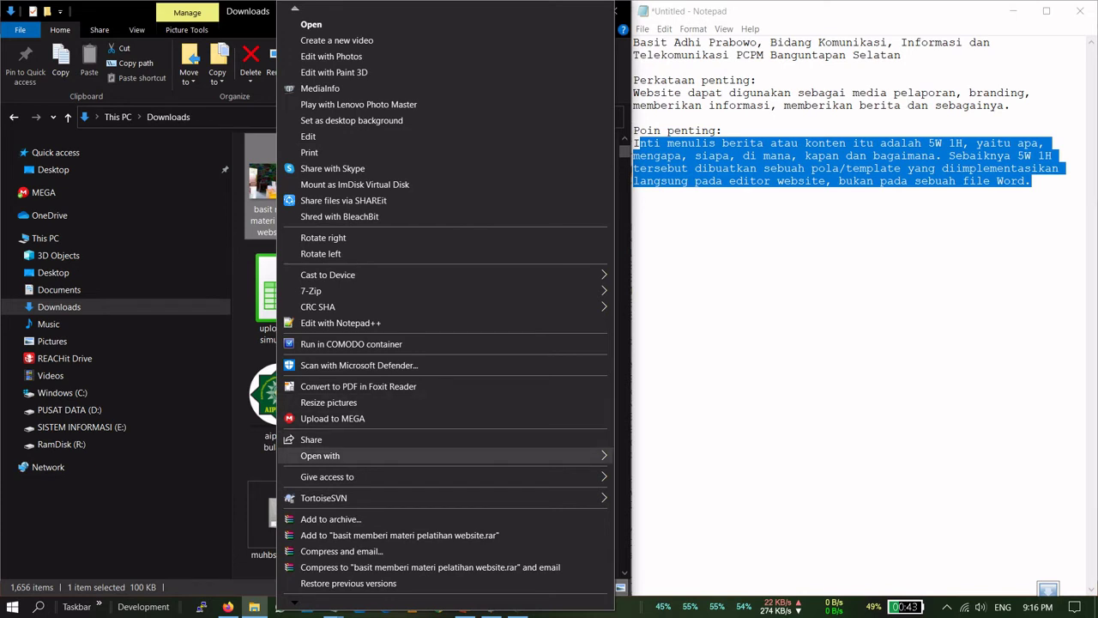
pyautogui.moveTo(343, 455)
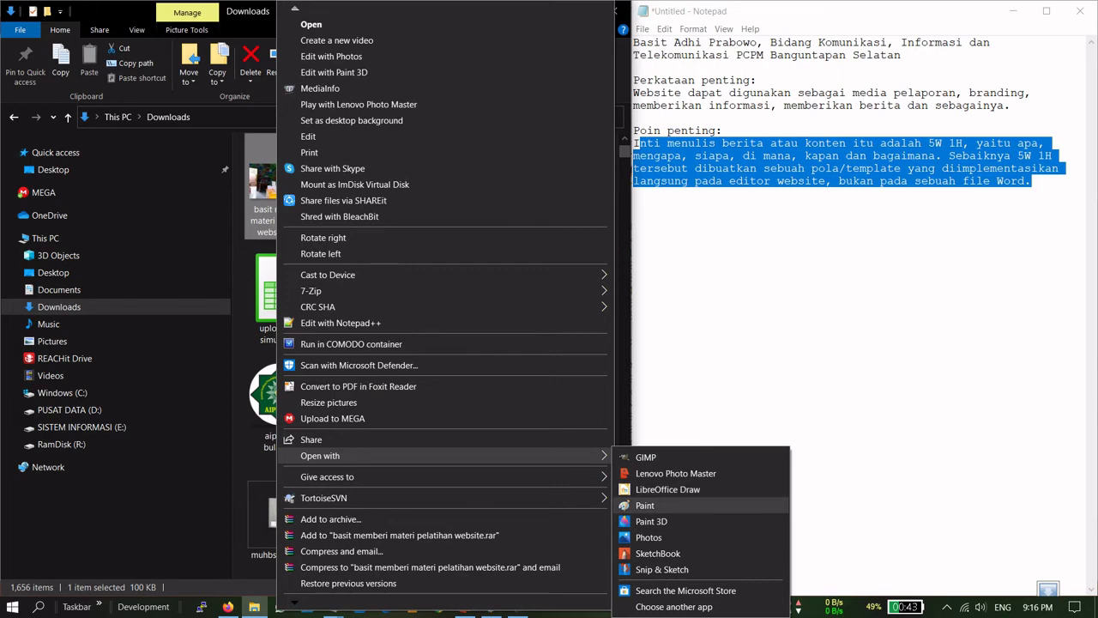
pyautogui.click(645, 506)
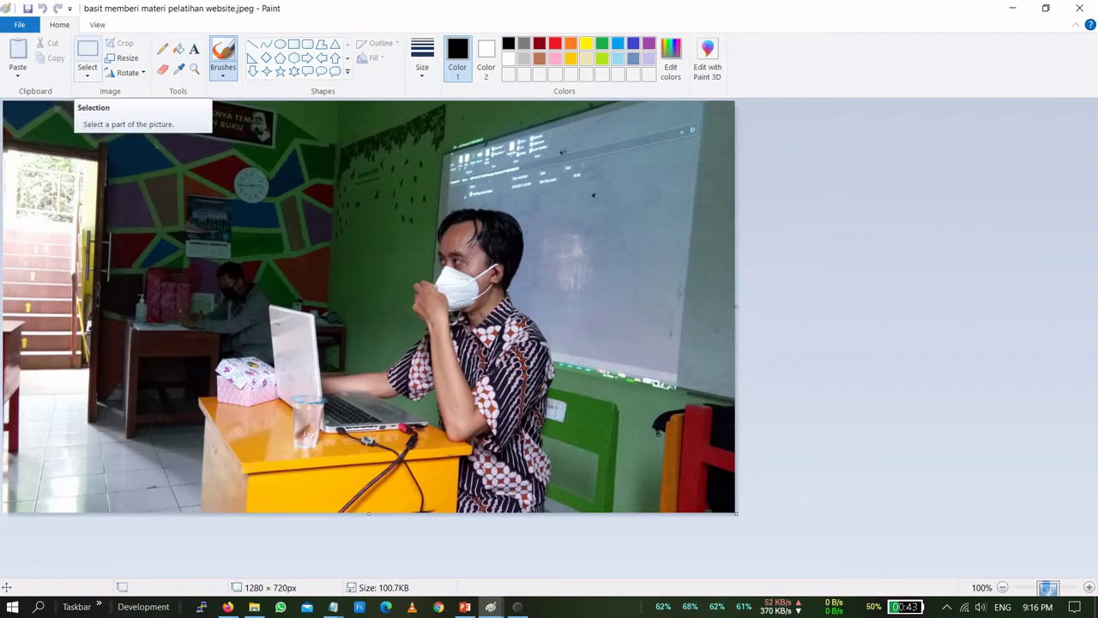
pyautogui.click(88, 54)
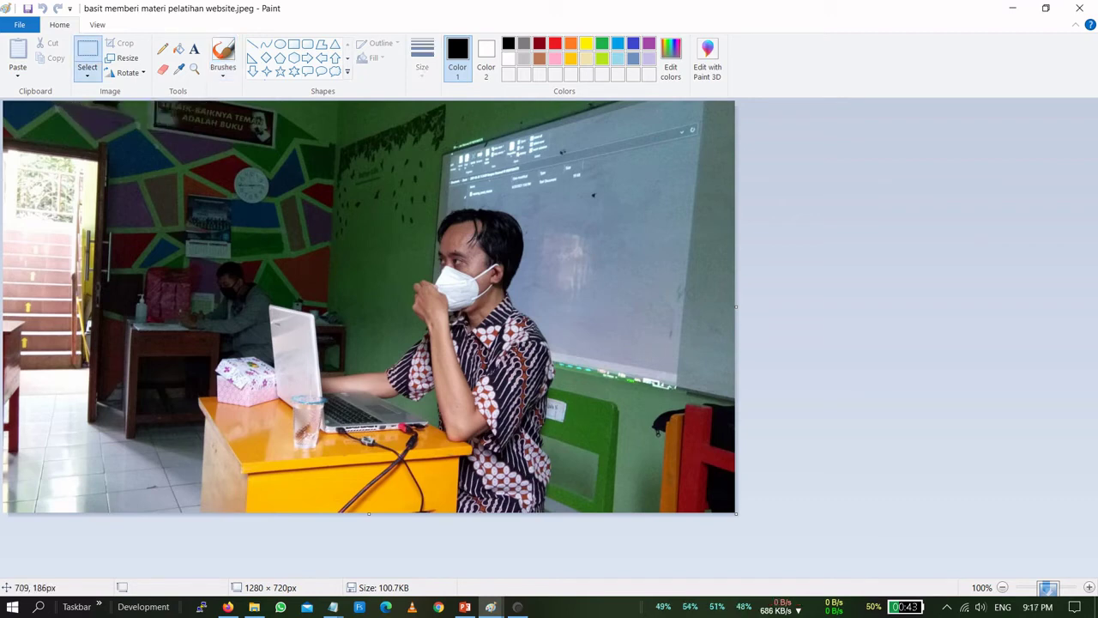
pyautogui.moveTo(404, 204); pyautogui.dragTo(537, 323)
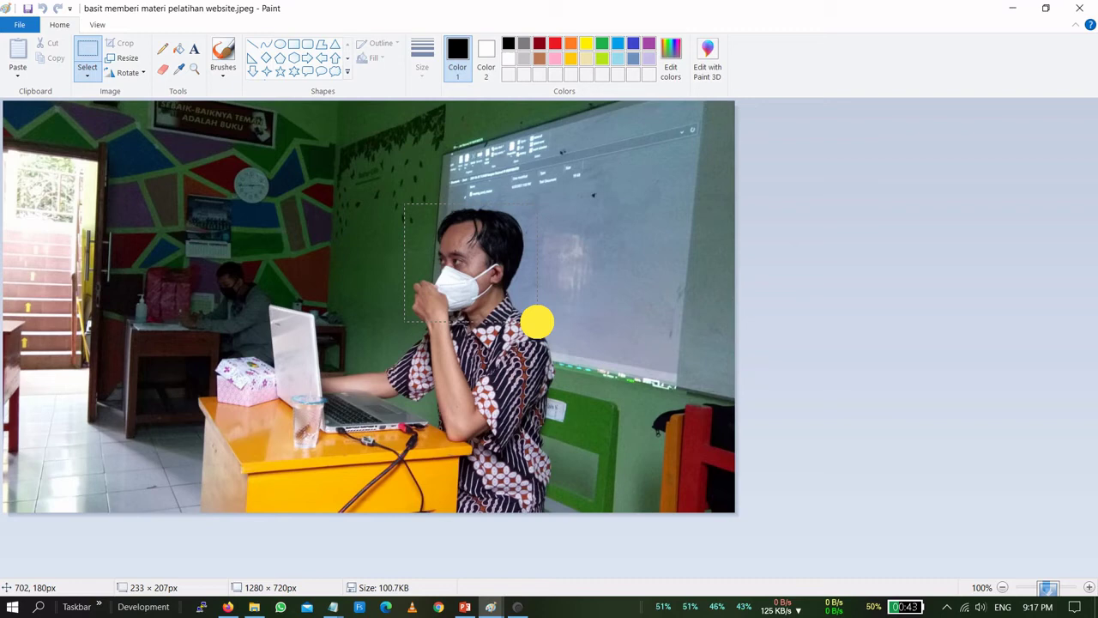
pyautogui.moveTo(537, 323); pyautogui.dragTo(539, 336)
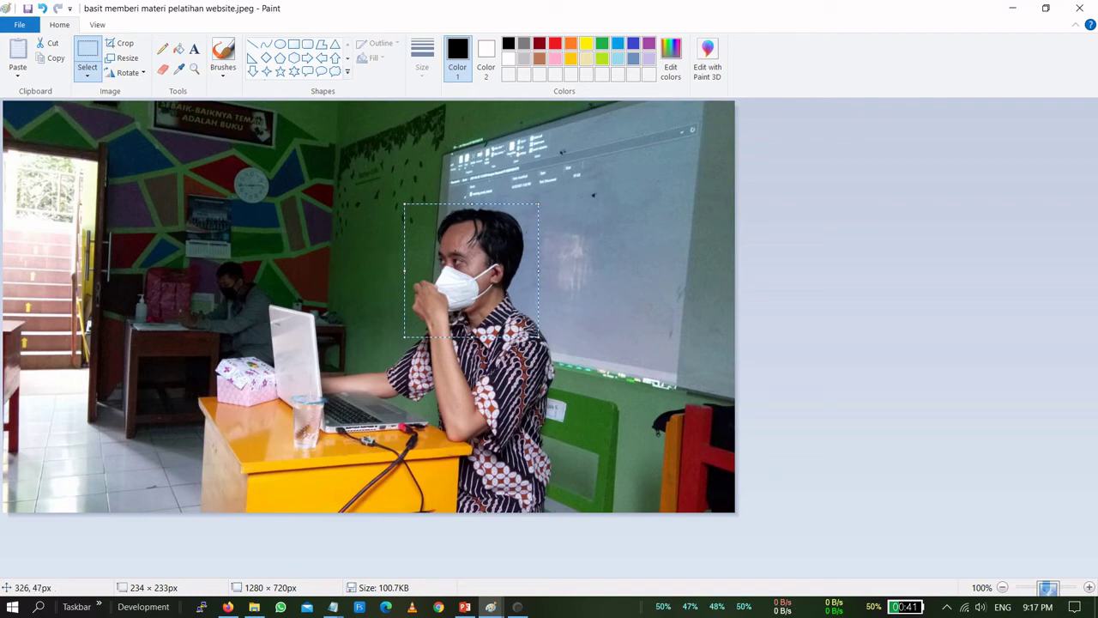
pyautogui.click(259, 186)
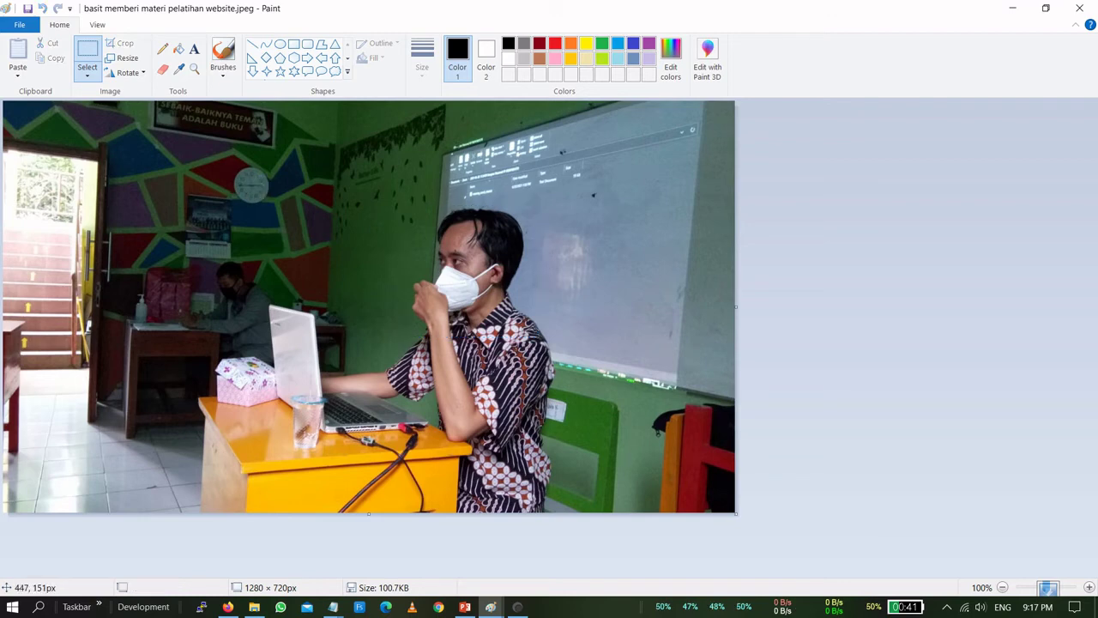
# Crop the photo to the speaker's head and shoulders, about 248 × 242 px, and restore Paint to a smaller window beside the Downloads files
pyautogui.moveTo(394, 201); pyautogui.dragTo(535, 337)
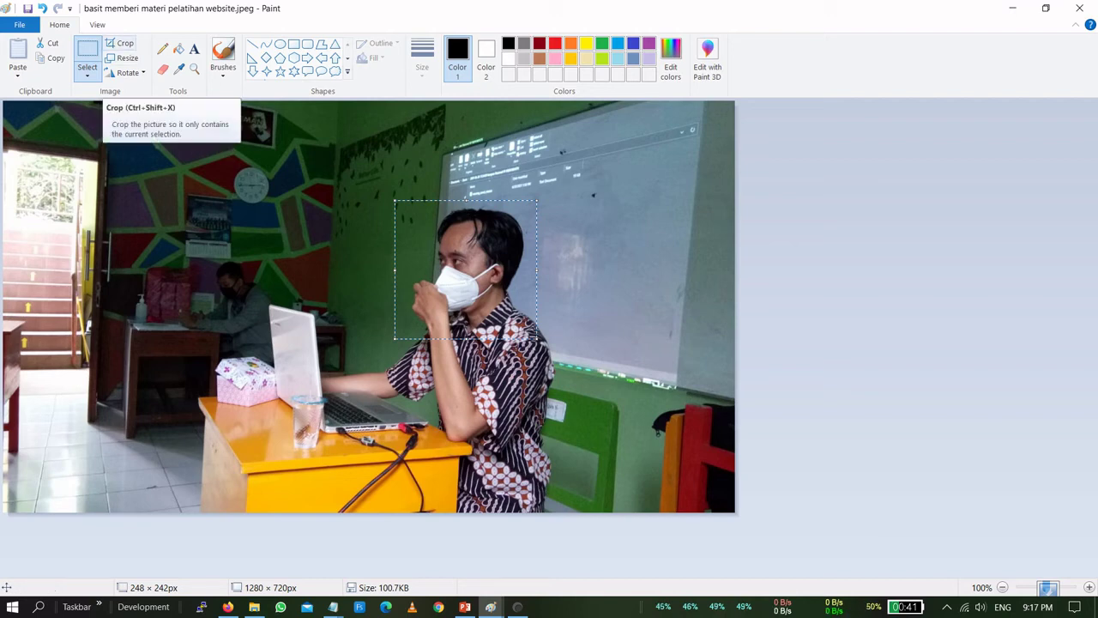
pyautogui.click(120, 43)
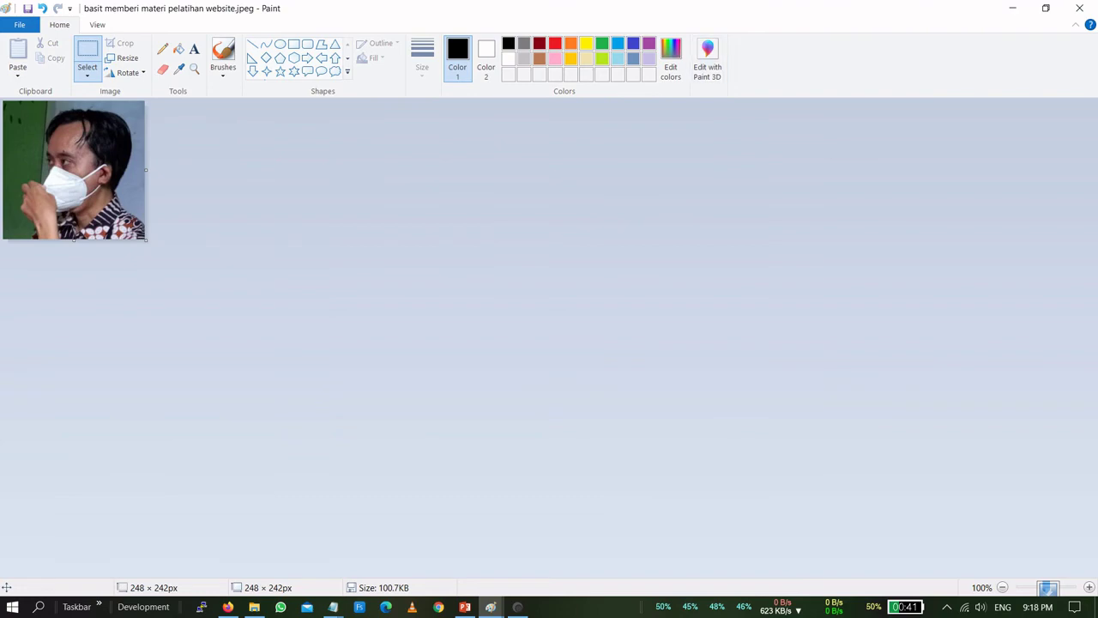
pyautogui.doubleClick(725, 10)
pyautogui.moveTo(708, 14)
pyautogui.mouseDown()
pyautogui.moveTo(801, 151)
pyautogui.moveTo(782, 176)
pyautogui.mouseUp()
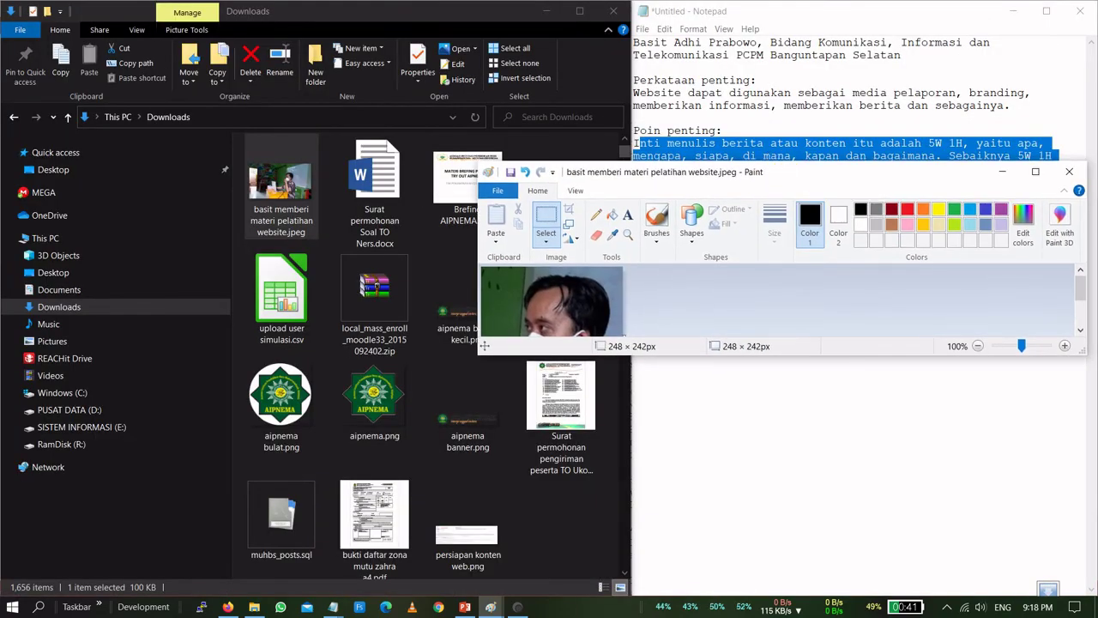
# Flip the cropped speaker photo horizontally in Paint so that the speaker faces the quote text in the post
pyautogui.click(228, 607)
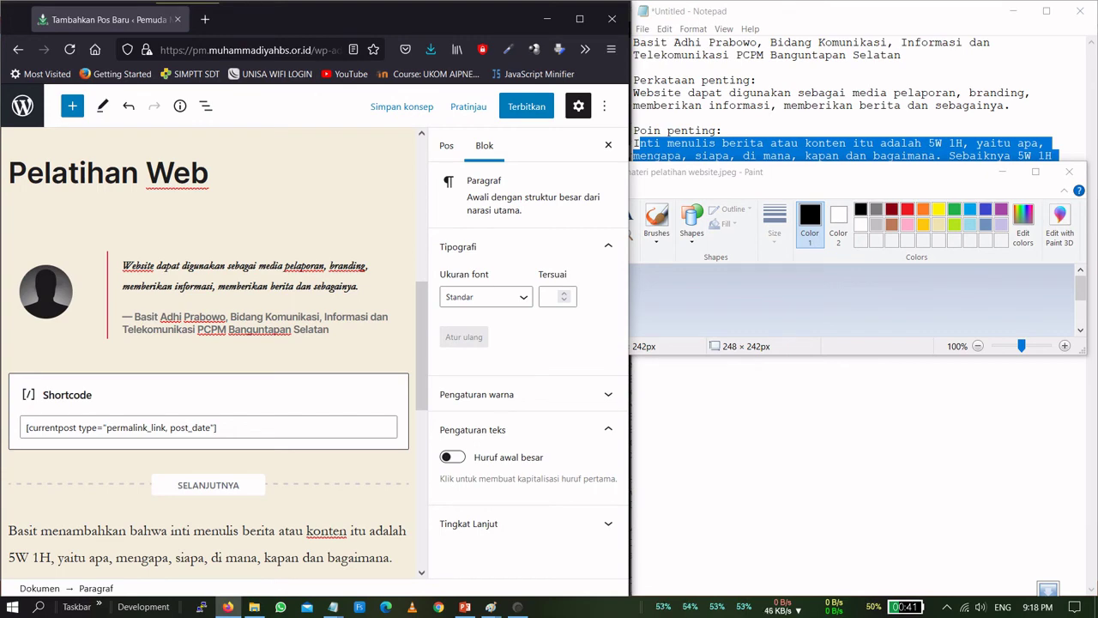
pyautogui.click(824, 171)
pyautogui.click(1036, 172)
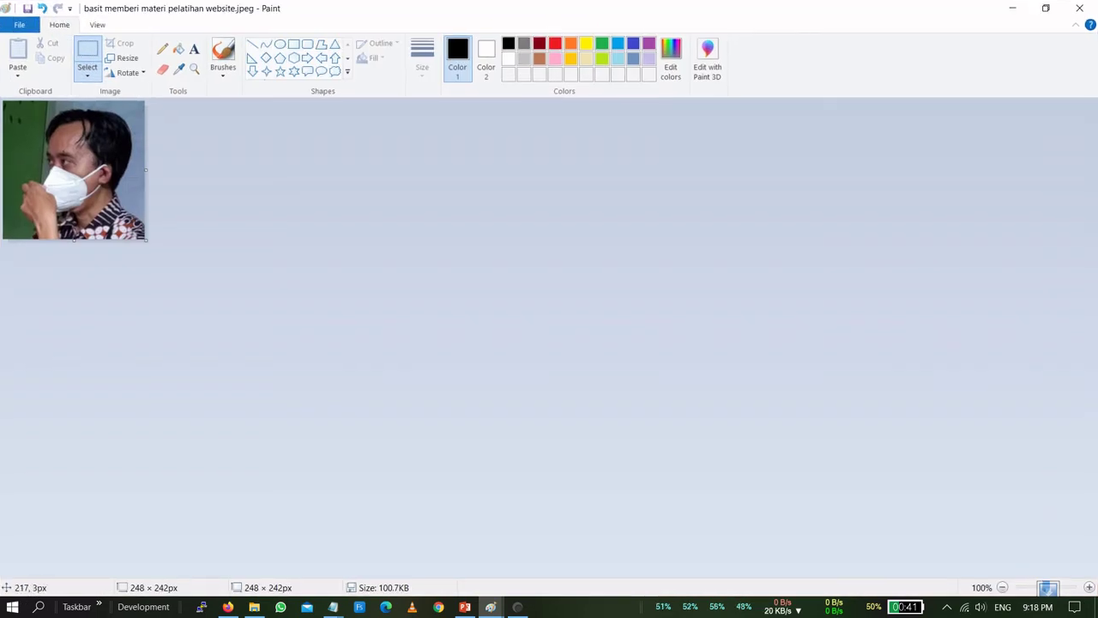
pyautogui.click(125, 72)
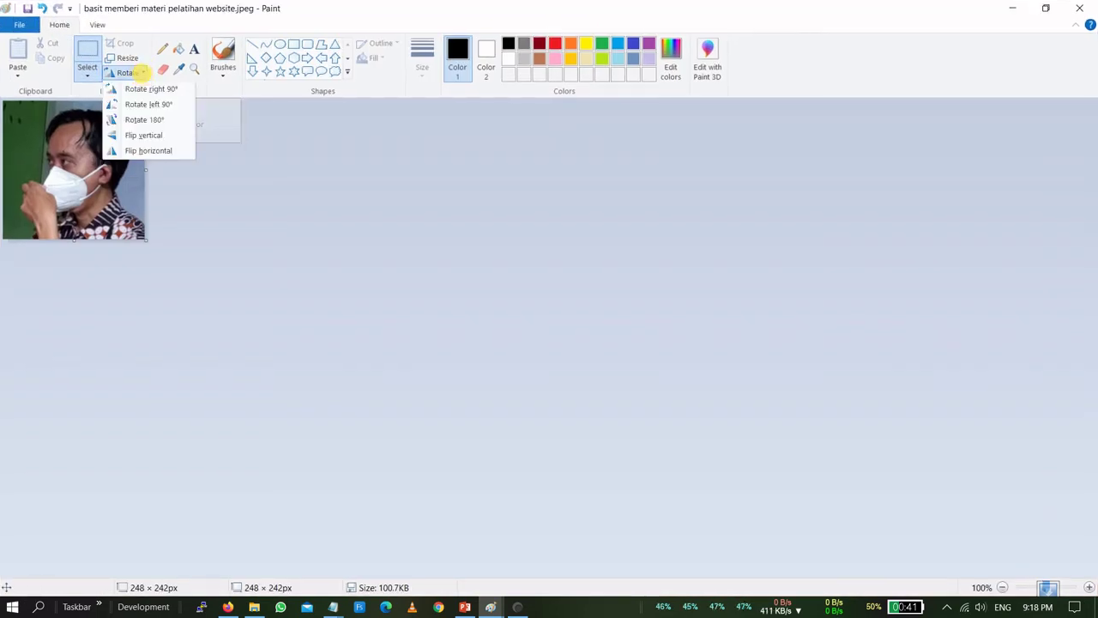
pyautogui.click(149, 150)
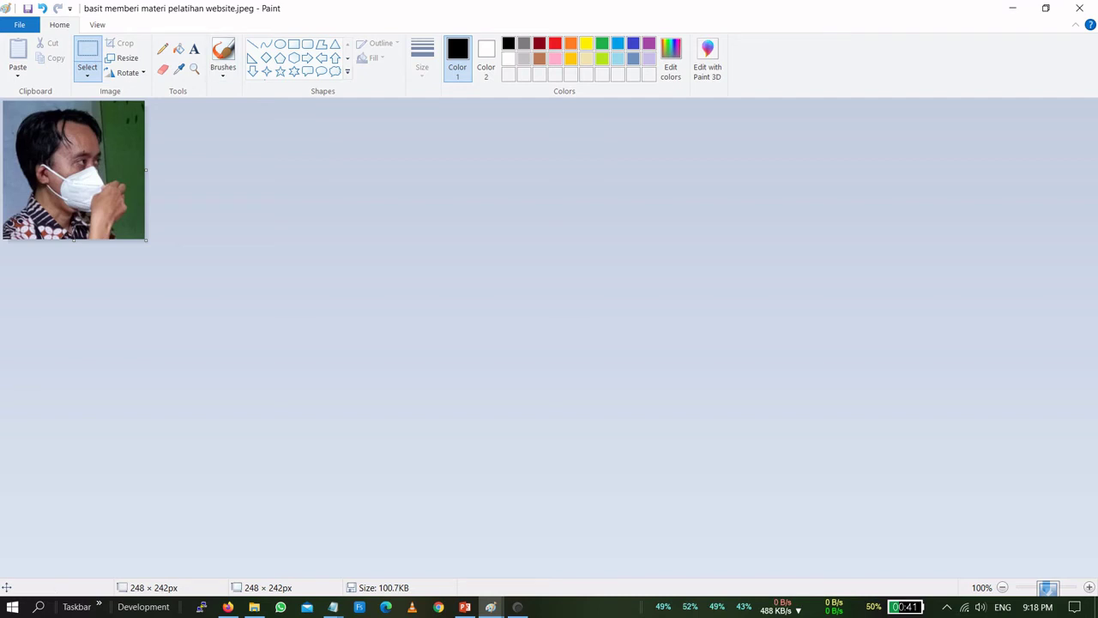
# Save the flipped photo as a separate JPEG in the Downloads folder, with the file name shortened to the speaker's first name
pyautogui.click(19, 24)
pyautogui.click(35, 143)
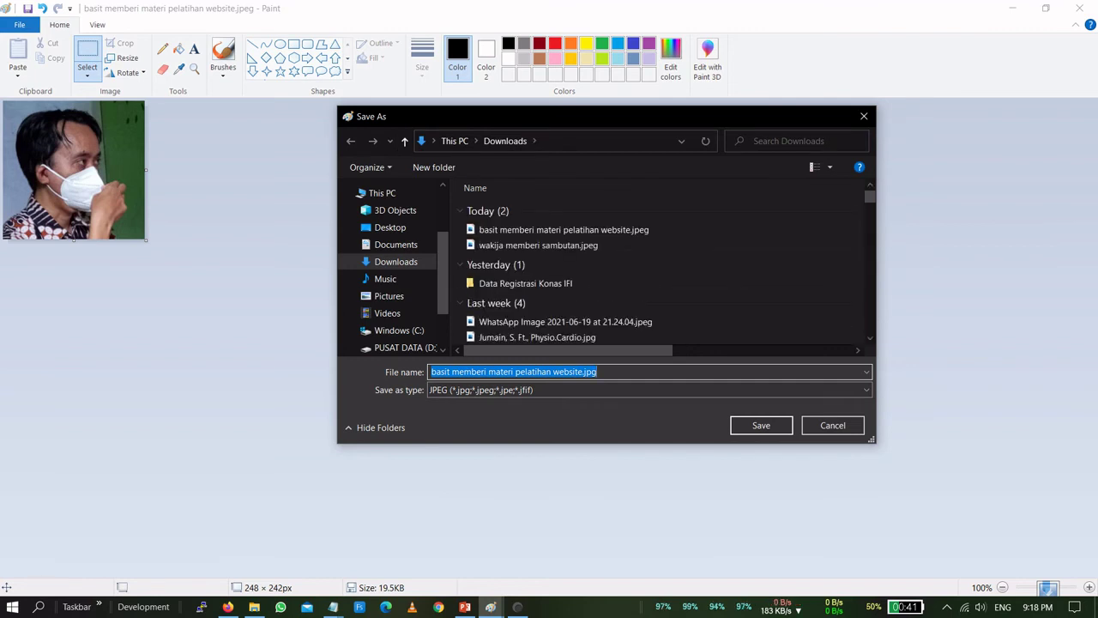
pyautogui.click(579, 371)
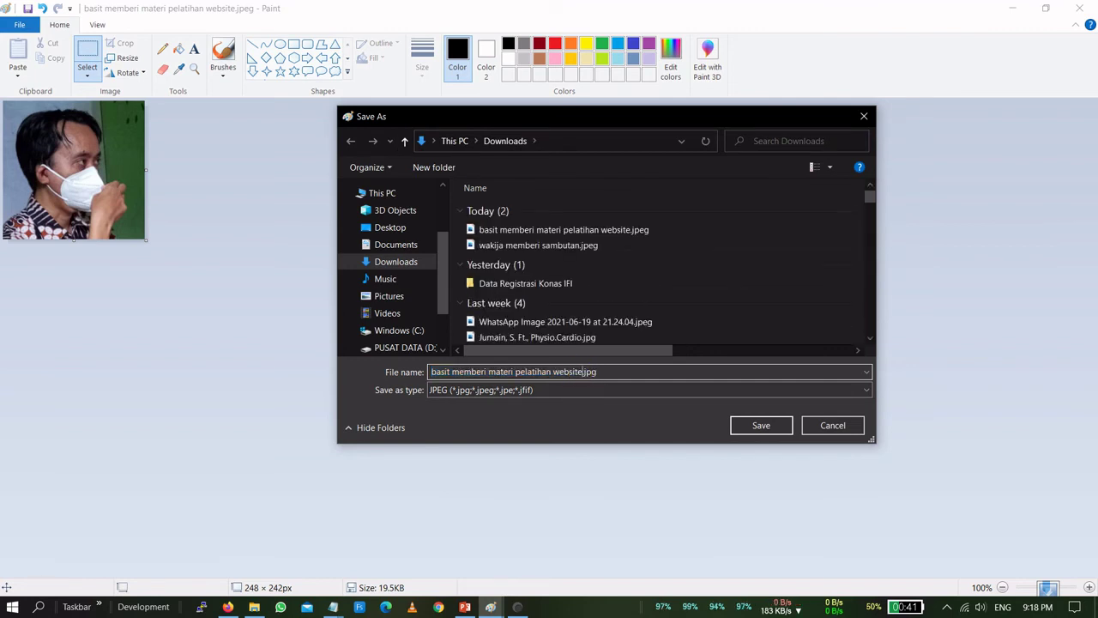
pyautogui.press('BackSpace')
pyautogui.press('BackSpace')
pyautogui.press('BackSpace')
pyautogui.press('BackSpace')
pyautogui.press('BackSpace')
pyautogui.press('BackSpace')
pyautogui.press('BackSpace')
pyautogui.press('BackSpace')
pyautogui.press('BackSpace')
pyautogui.press('BackSpace')
pyautogui.press('BackSpace')
pyautogui.press('BackSpace')
pyautogui.press('BackSpace')
pyautogui.press('BackSpace')
pyautogui.press('BackSpace')
pyautogui.press('BackSpace')
pyautogui.press('BackSpace')
pyautogui.press('BackSpace')
pyautogui.press('BackSpace')
pyautogui.press('BackSpace')
pyautogui.press('BackSpace')
pyautogui.press('BackSpace')
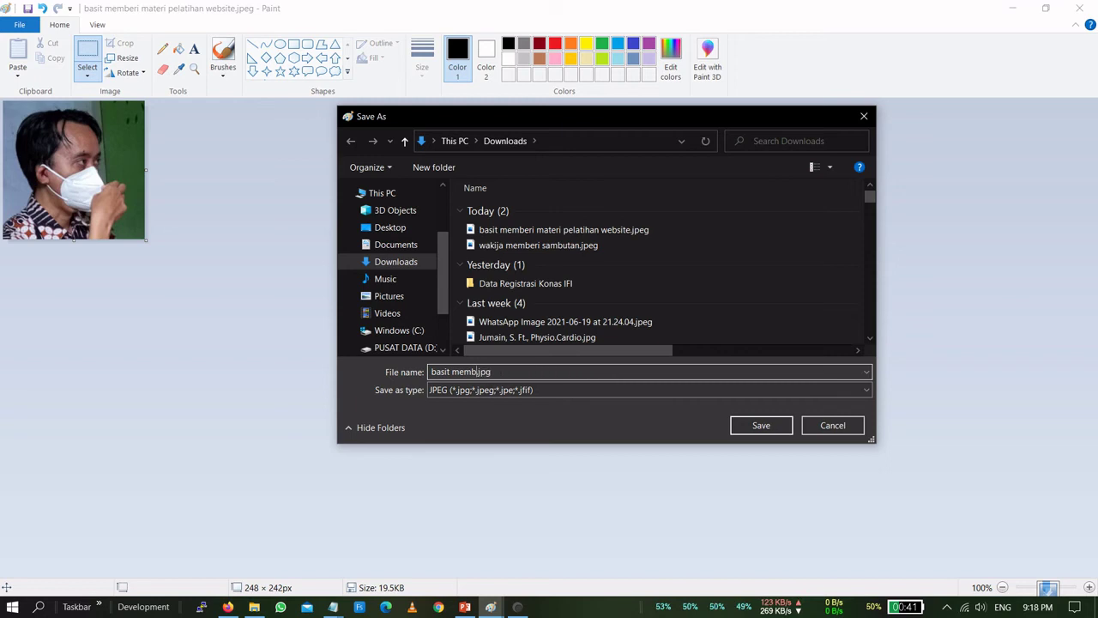
pyautogui.press('BackSpace')
pyautogui.press('BackSpace')
pyautogui.write('.')
pyautogui.press('Return')
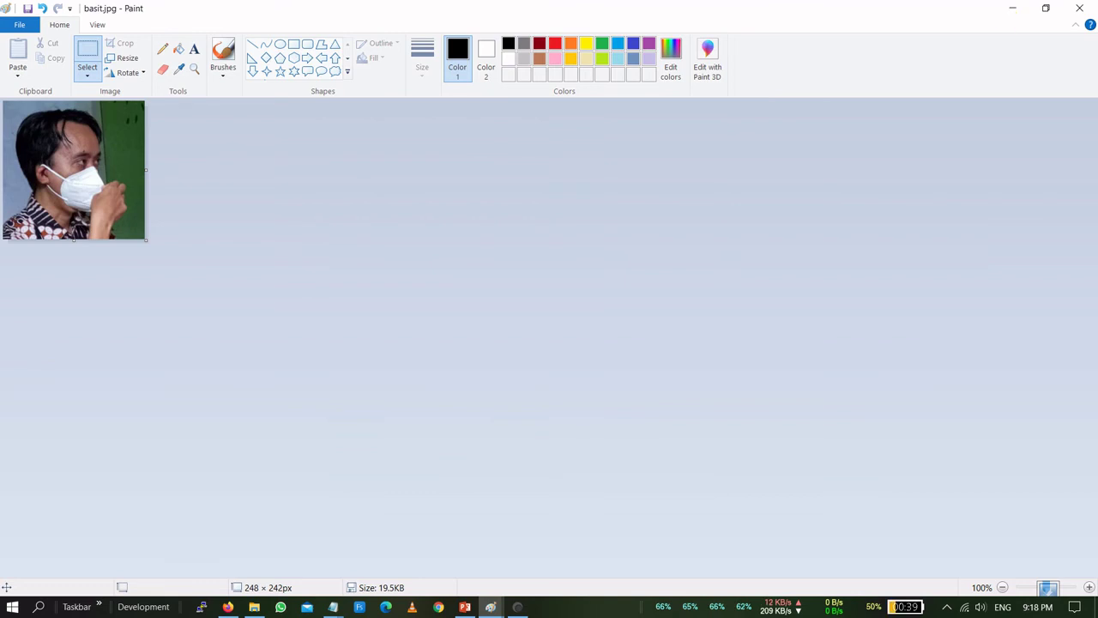
# In the WordPress editor in Firefox, replace the anonymous portrait beside the quote by uploading the cropped speaker photo from Downloads
pyautogui.click(227, 607)
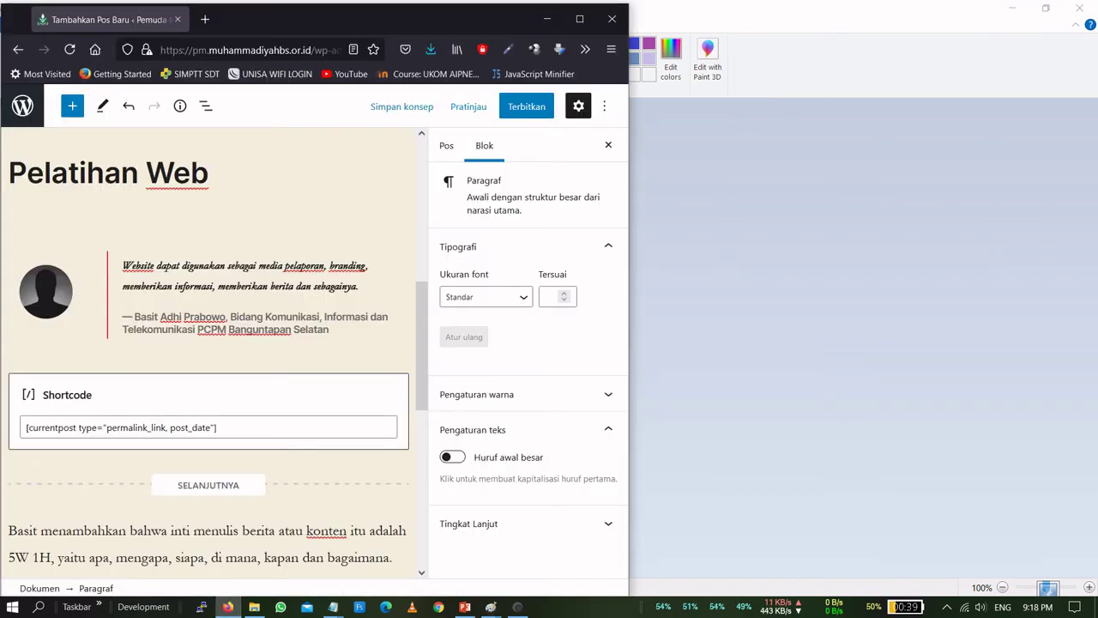
pyautogui.click(45, 291)
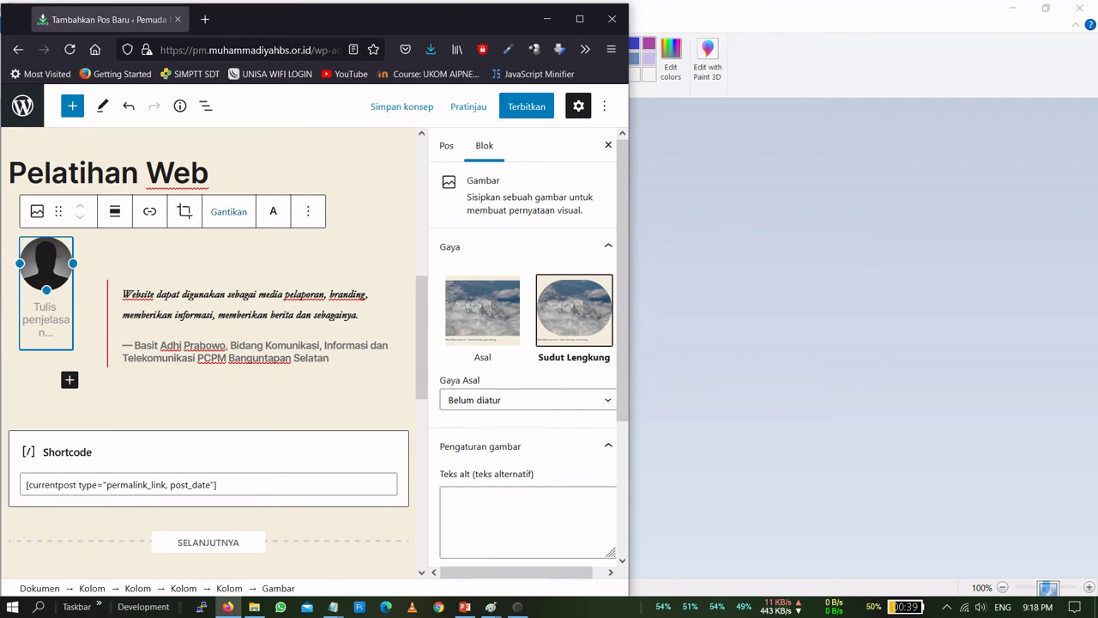
pyautogui.click(229, 211)
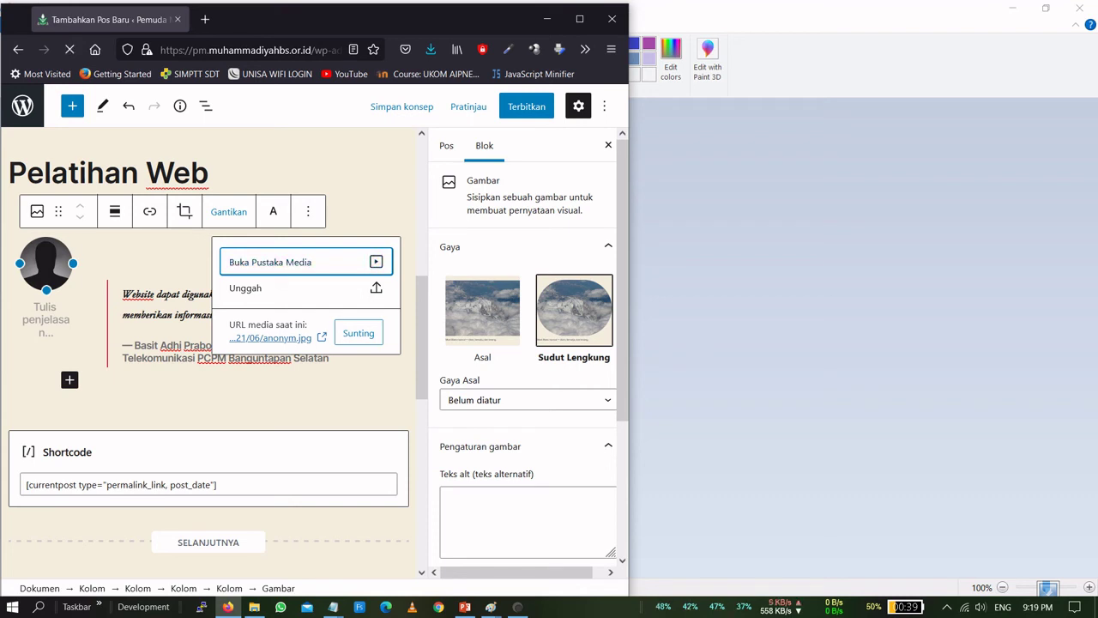
pyautogui.click(35, 372)
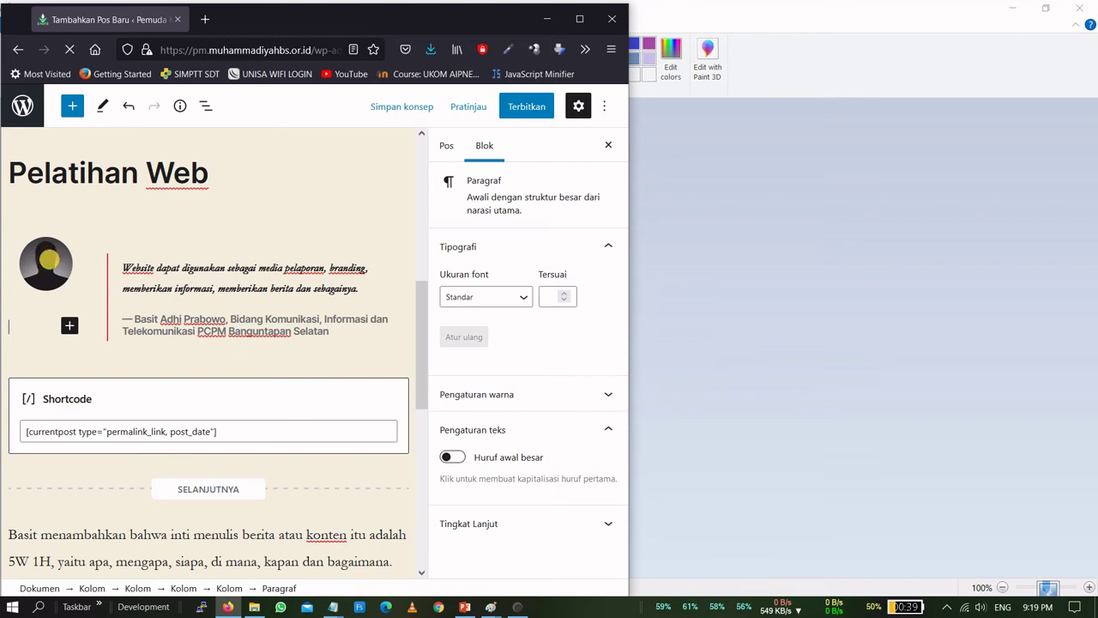
pyautogui.click(228, 211)
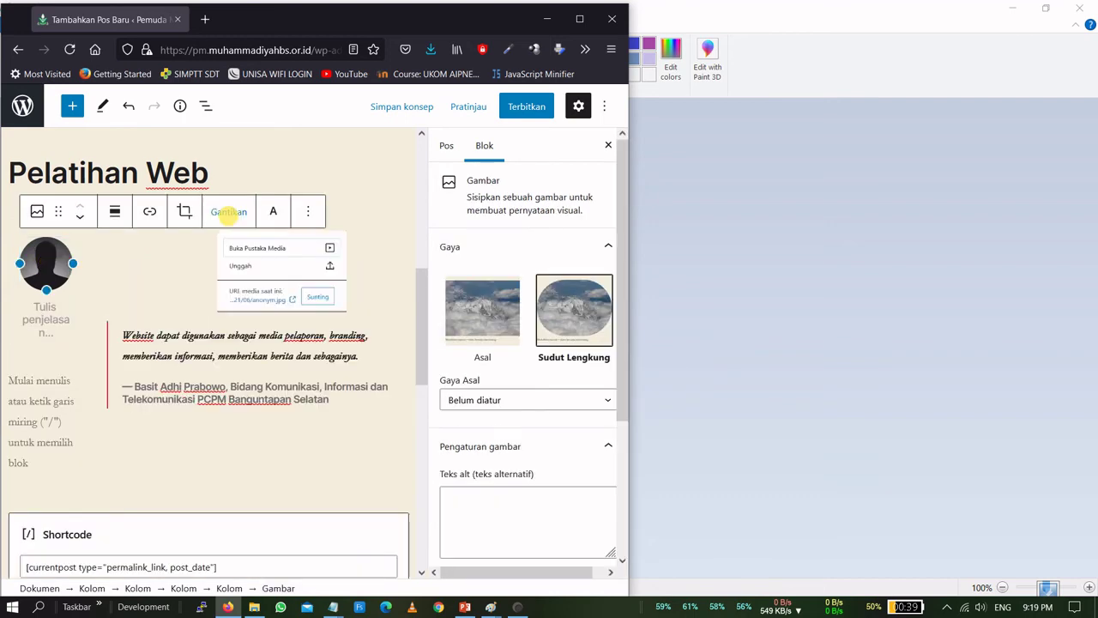
pyautogui.click(246, 289)
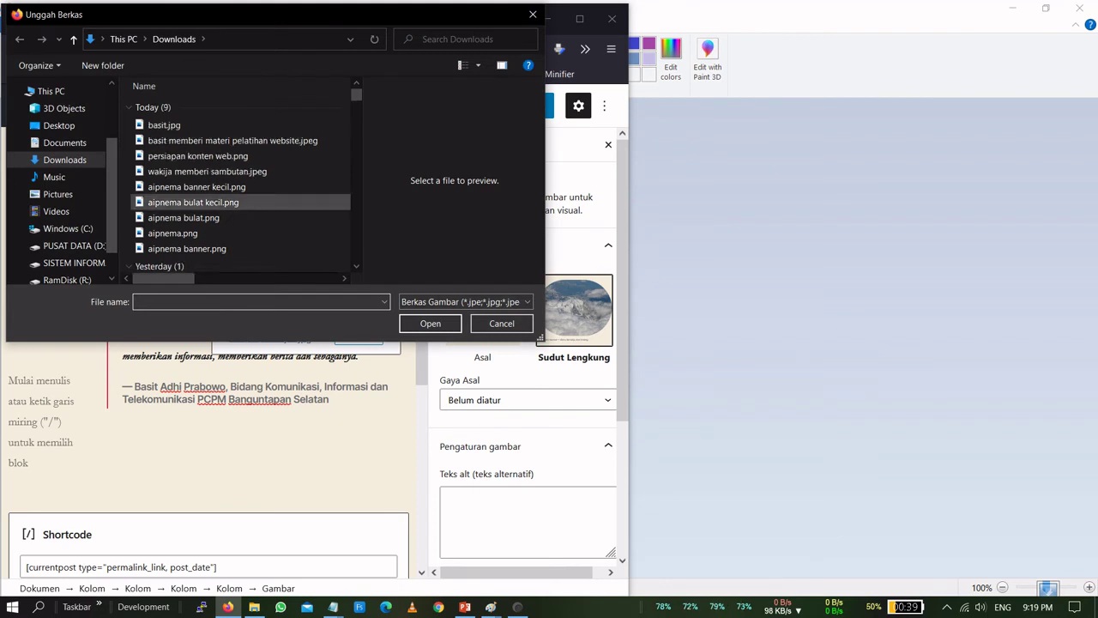
pyautogui.click(163, 125)
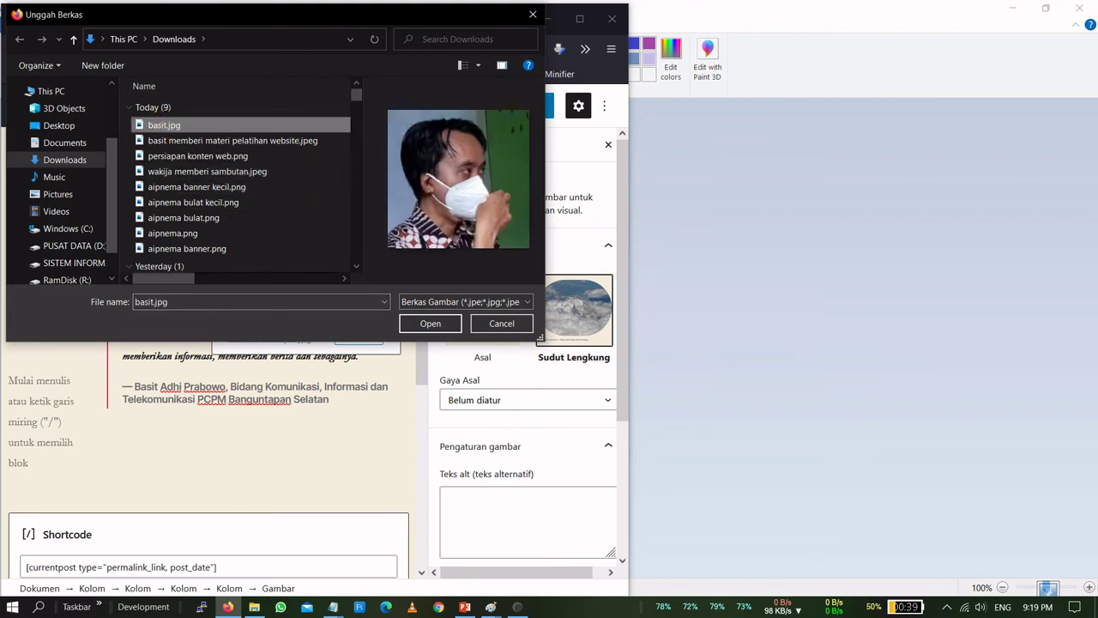
pyautogui.click(430, 323)
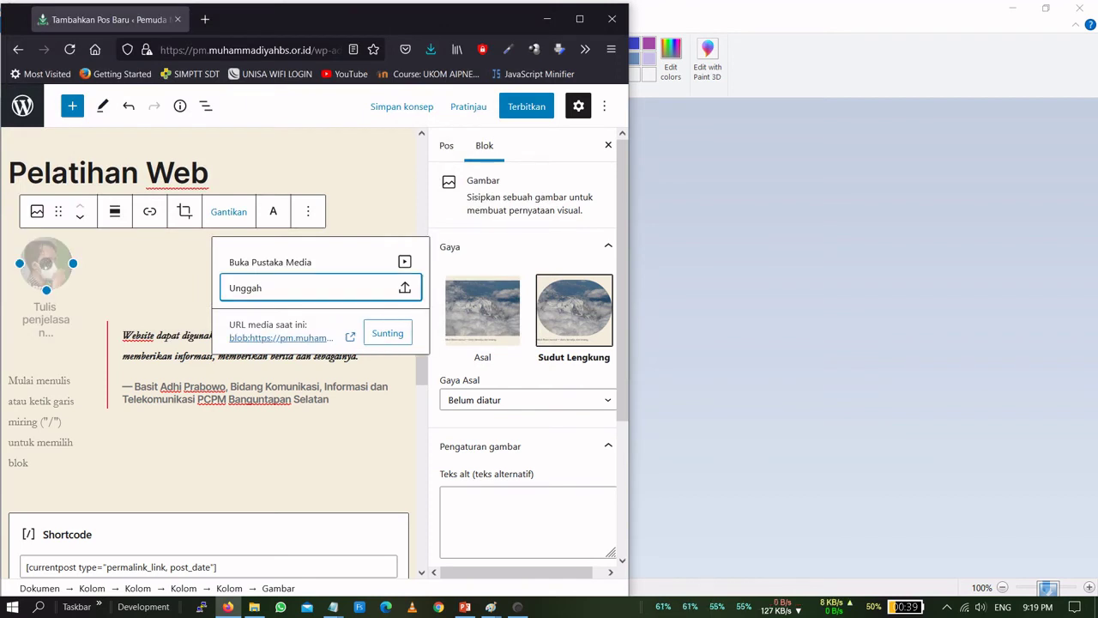
pyautogui.click(374, 180)
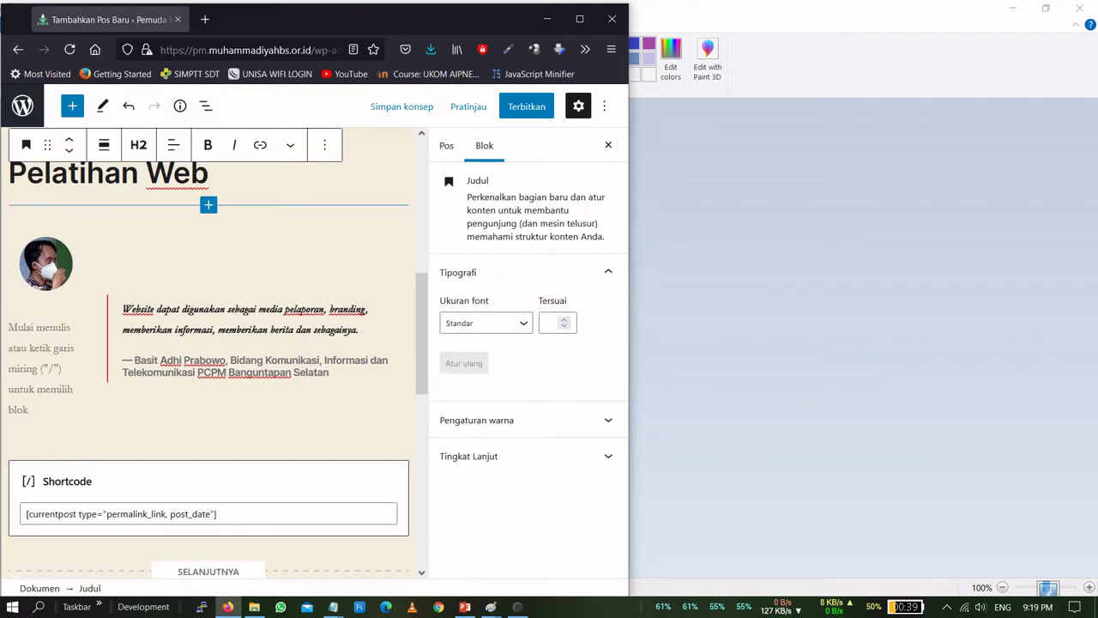
pyautogui.click(333, 421)
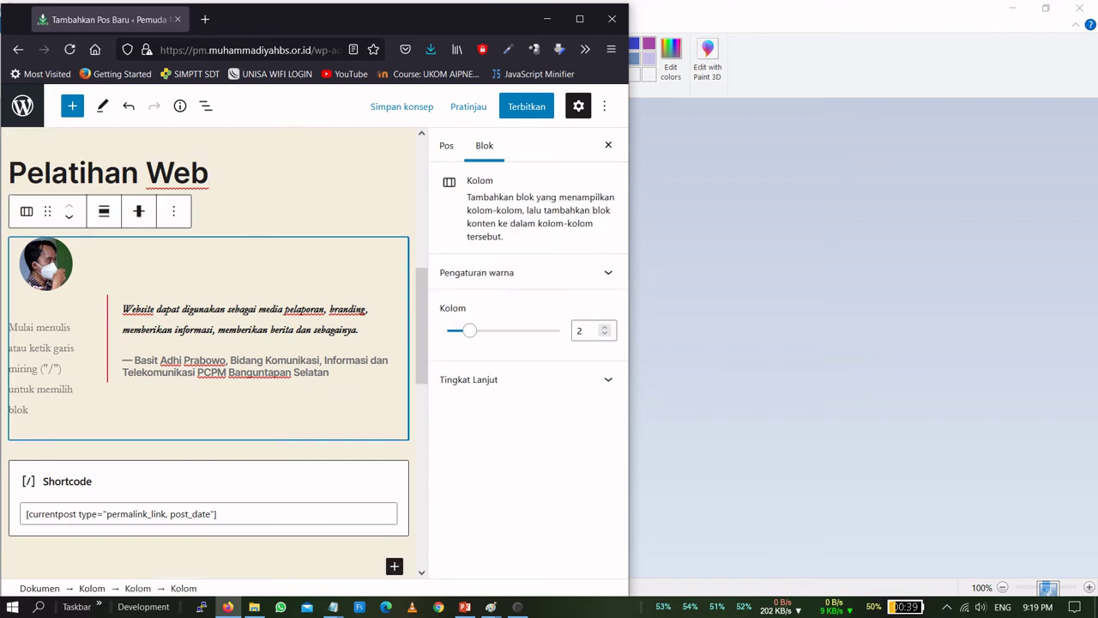
pyautogui.click(46, 357)
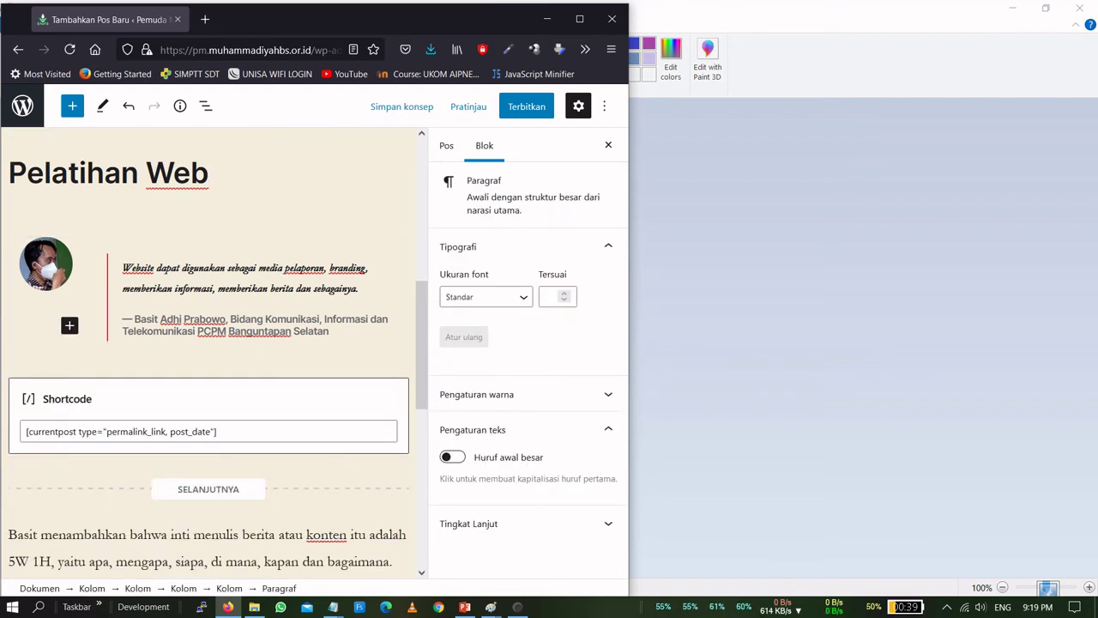
pyautogui.click(247, 354)
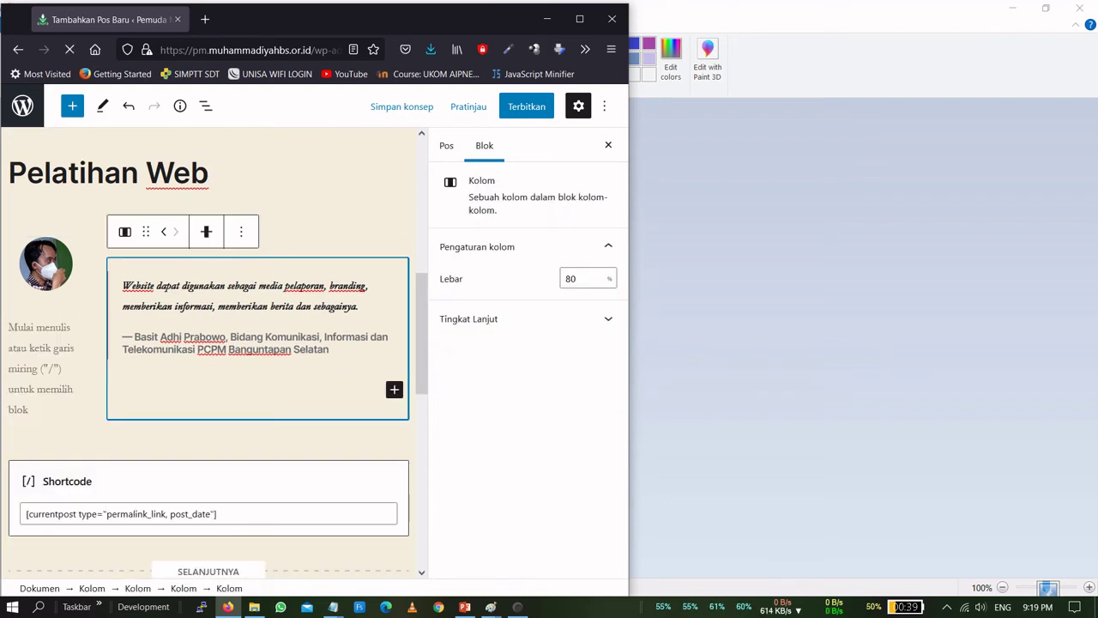
pyautogui.click(319, 178)
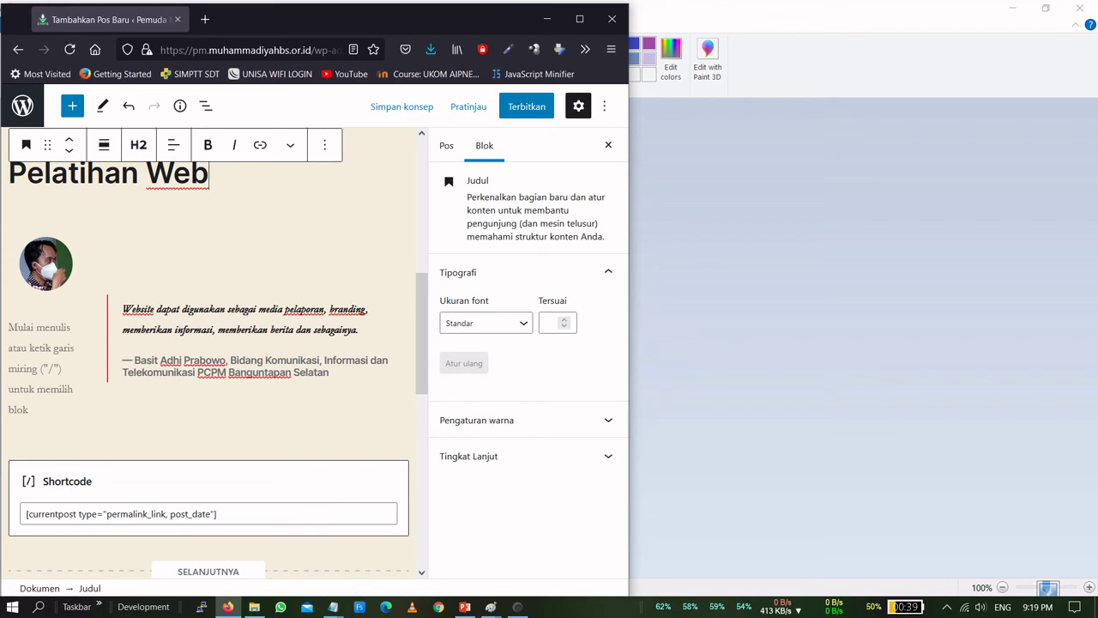
# Insert a Gambar (image) block between the paragraph about the chairman's opening speech and the closing paragraph
pyautogui.scroll(-3, 210, 351)
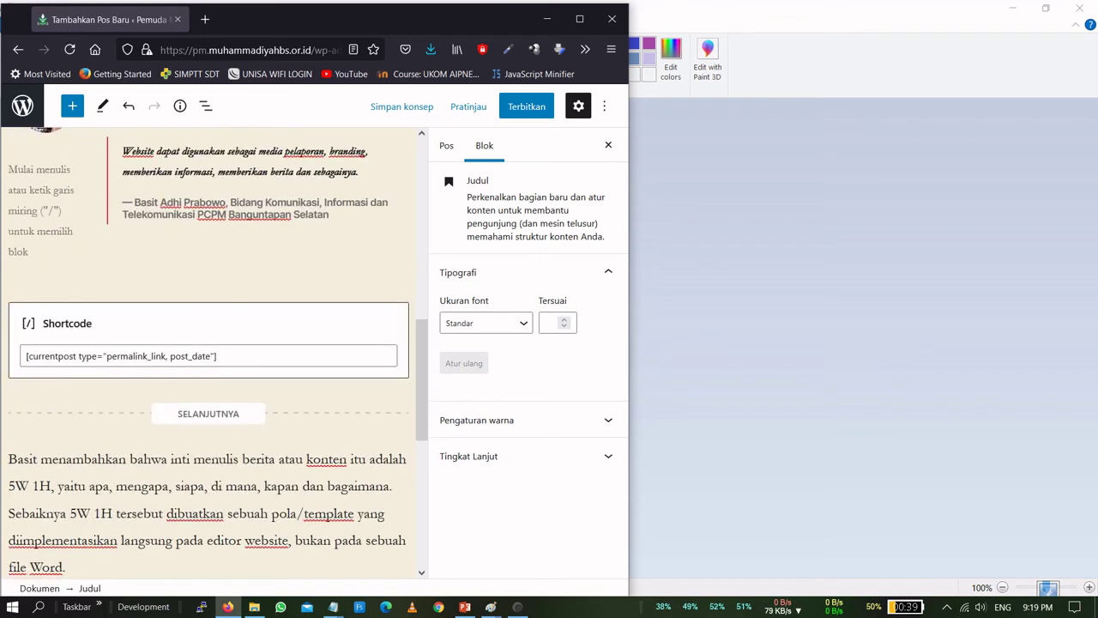
pyautogui.scroll(-5, 210, 351)
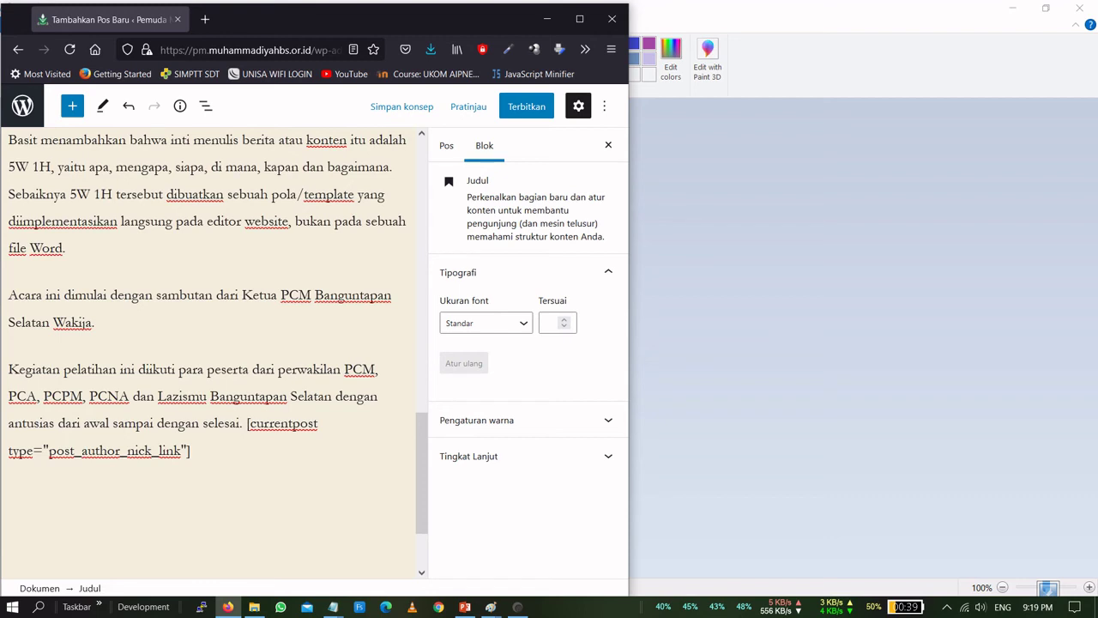
pyautogui.click(194, 322)
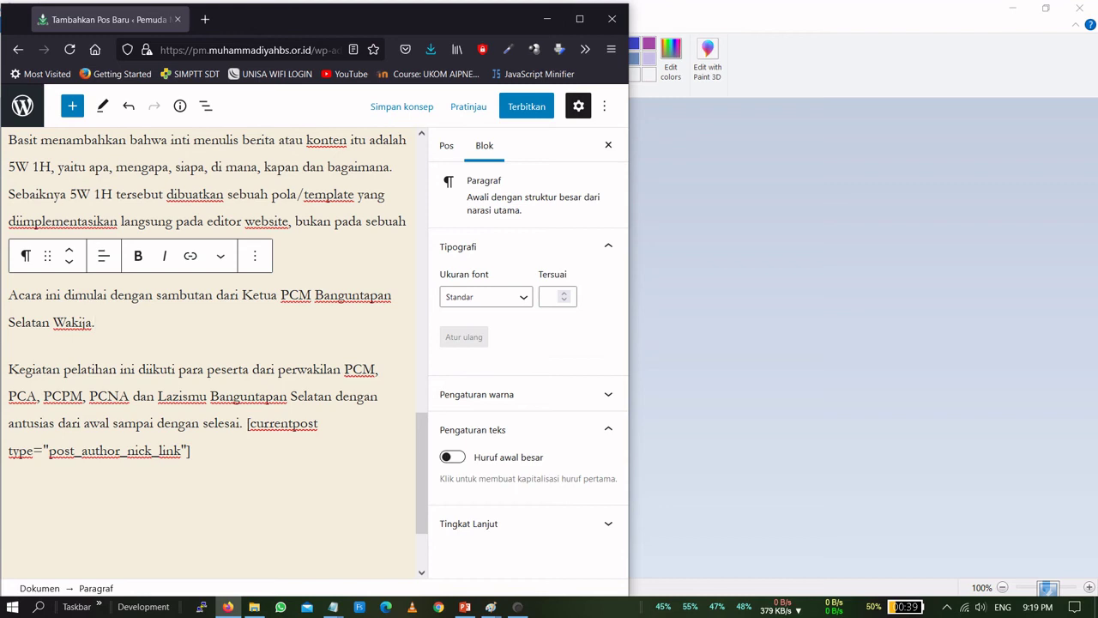
pyautogui.press('Return')
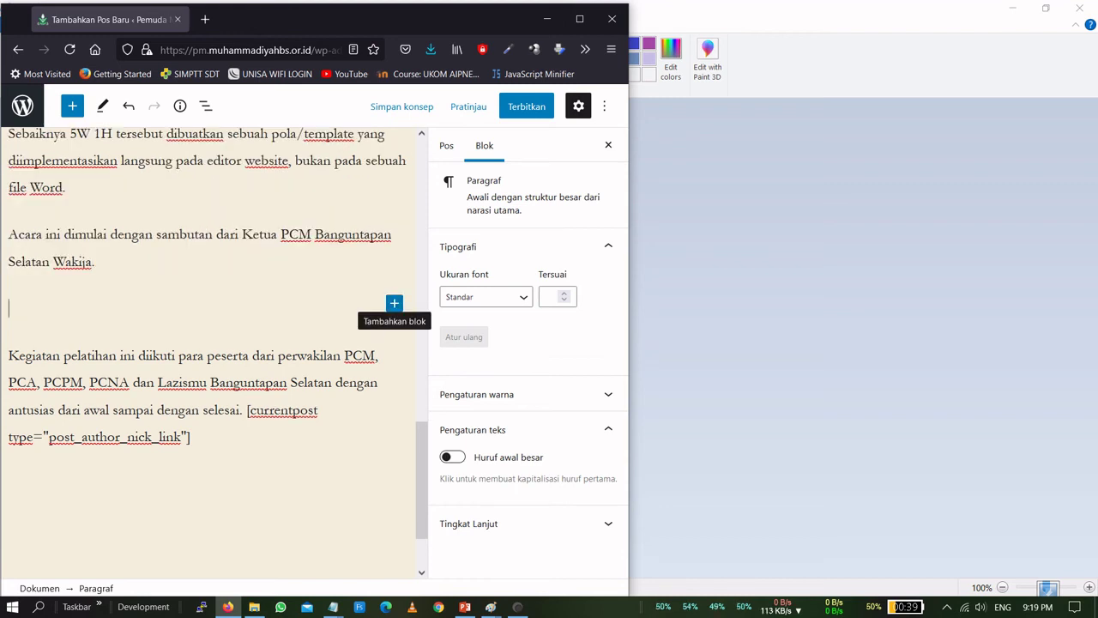
pyautogui.click(394, 303)
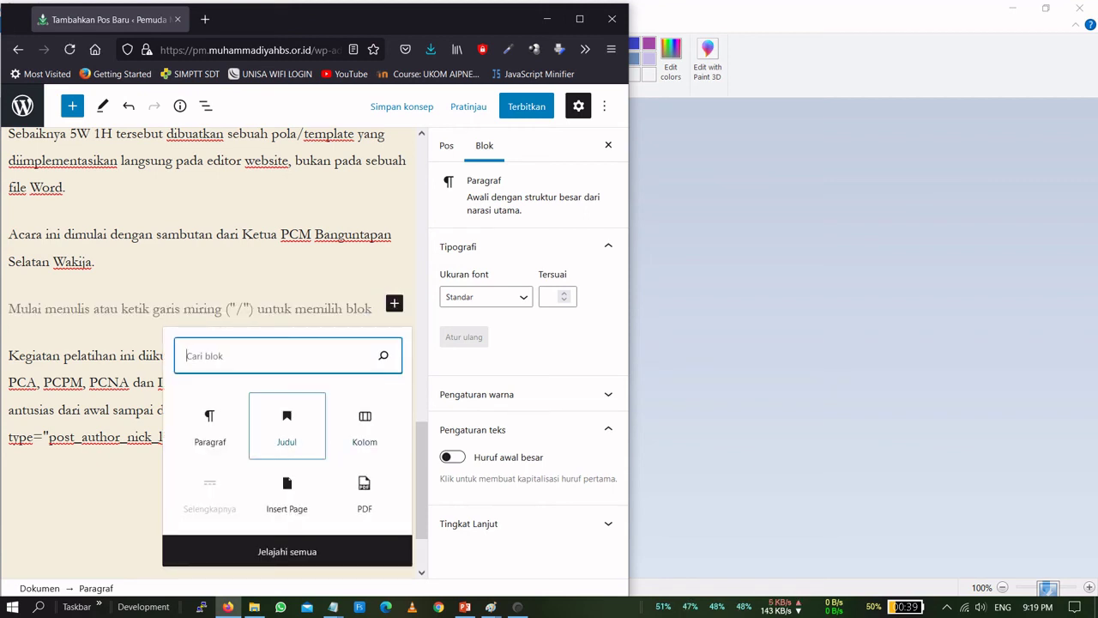
pyautogui.click(265, 549)
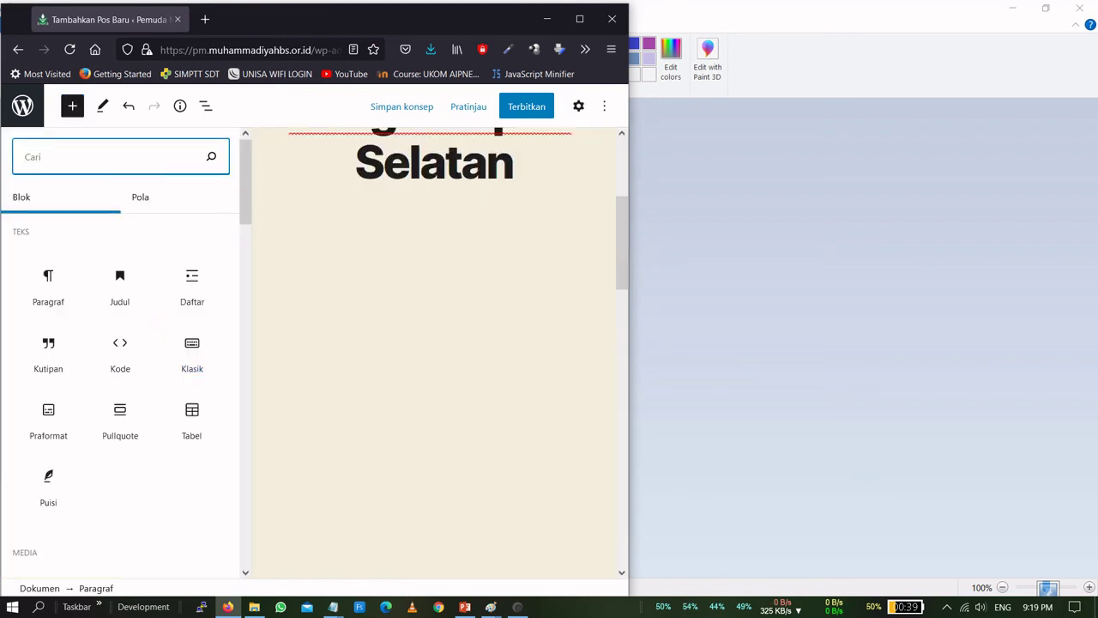
pyautogui.moveTo(243, 167); pyautogui.dragTo(245, 206)
pyautogui.moveTo(48, 326)
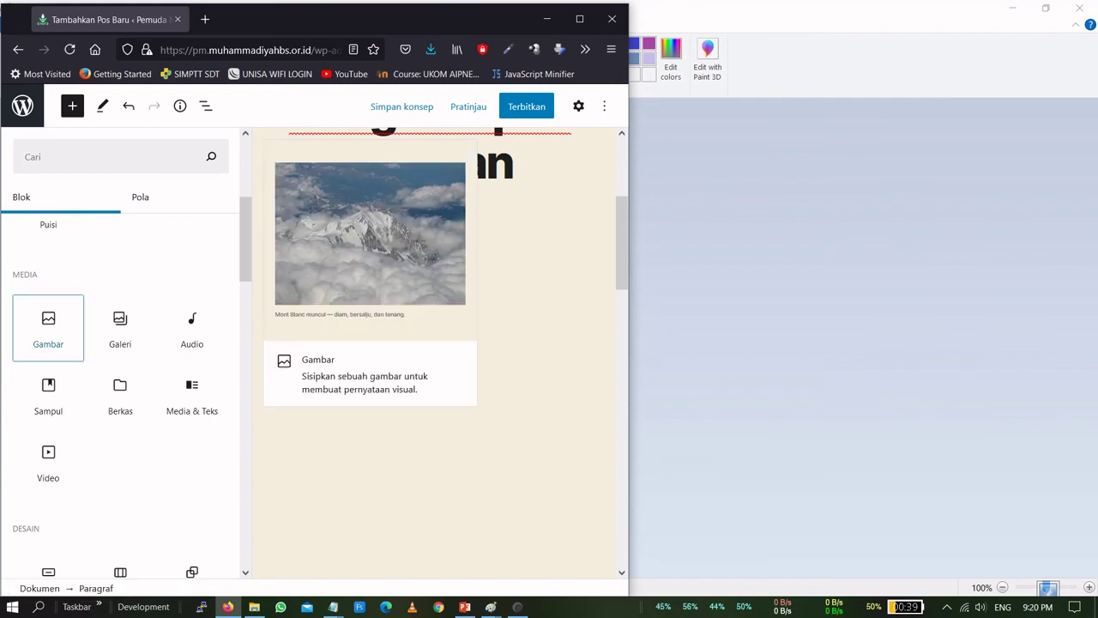
pyautogui.moveTo(120, 326)
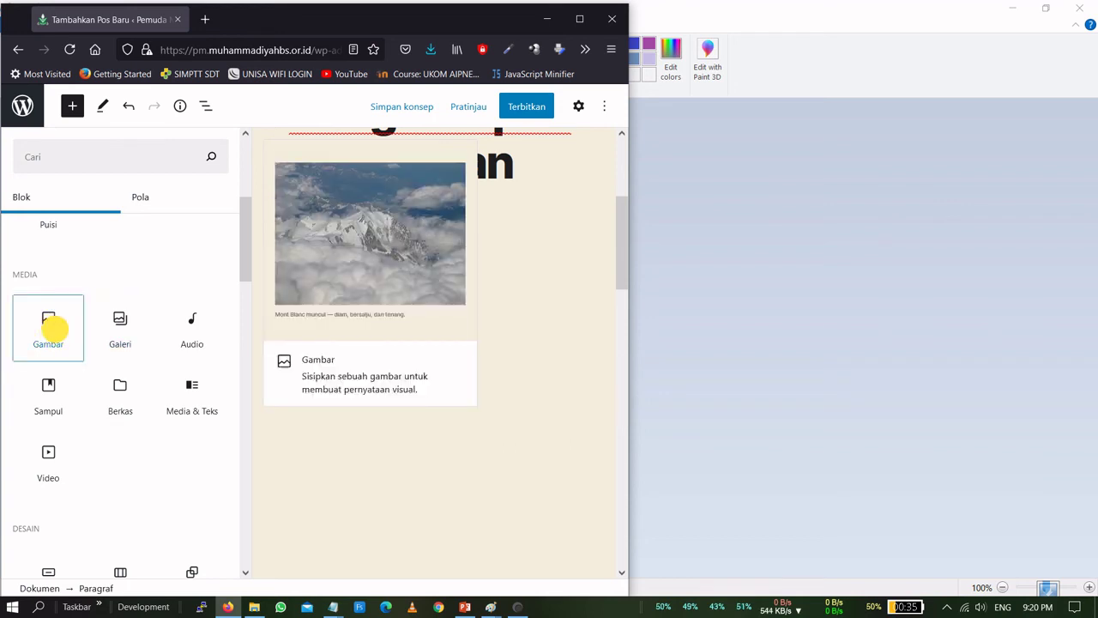
pyautogui.click(50, 326)
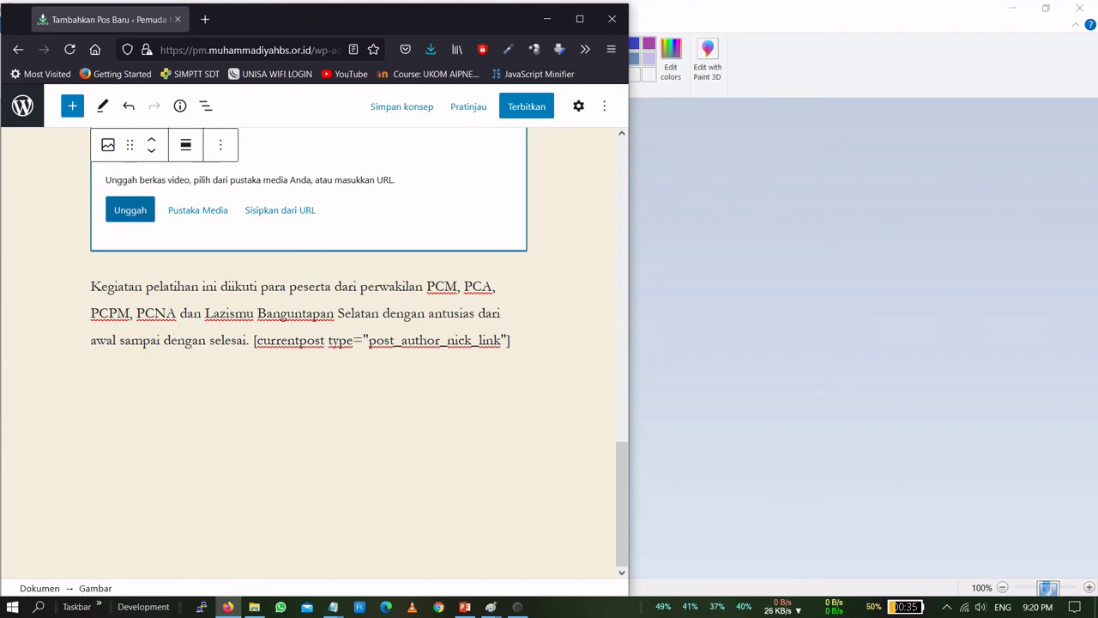
# Upload the JPEG of the chairman giving the opening speech from Downloads into the new image block
pyautogui.press('Tab')
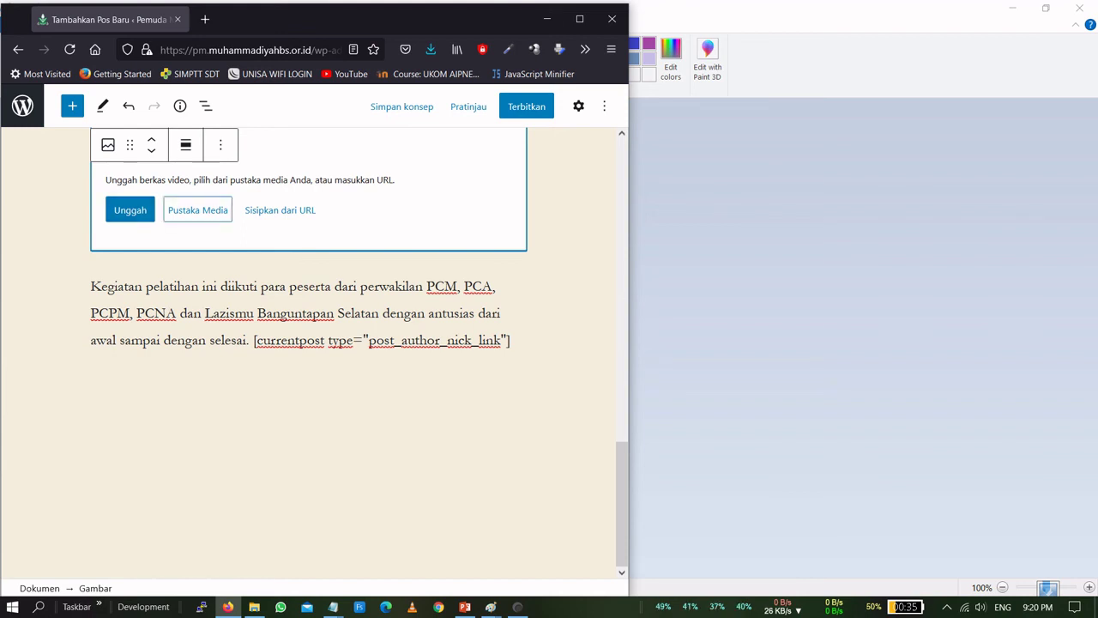
pyautogui.hotkey('shift', 'Tab')
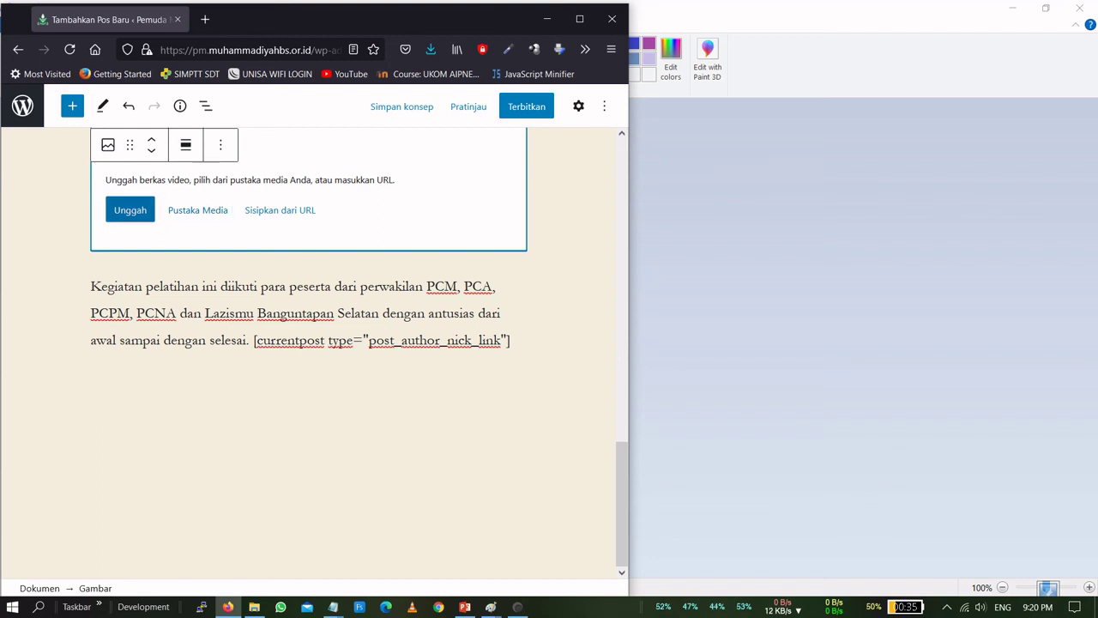
pyautogui.click(125, 209)
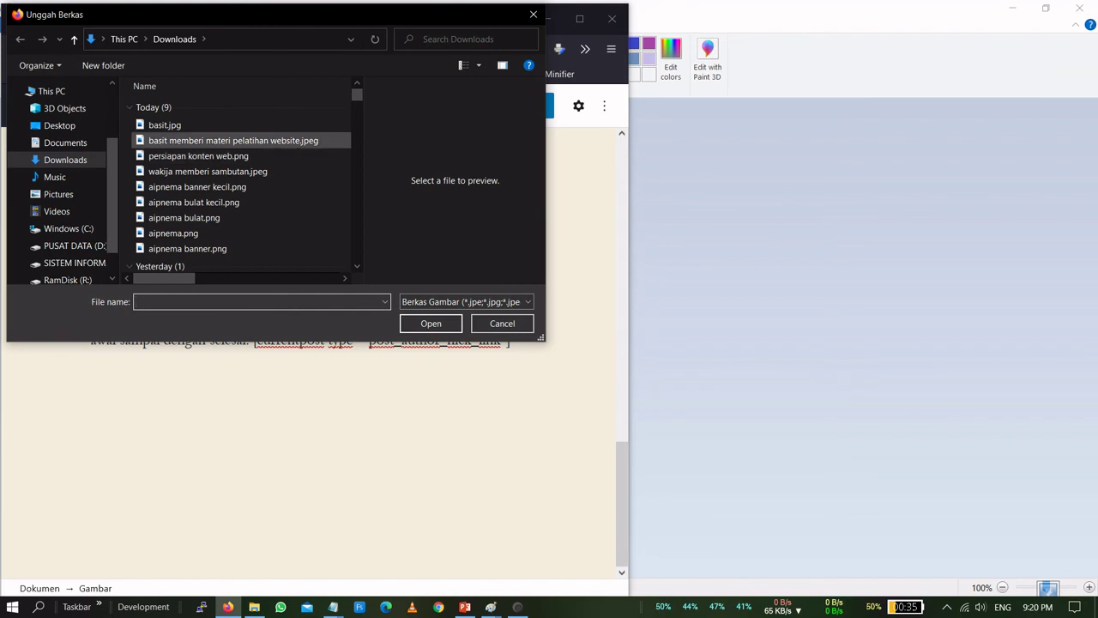
pyautogui.click(208, 170)
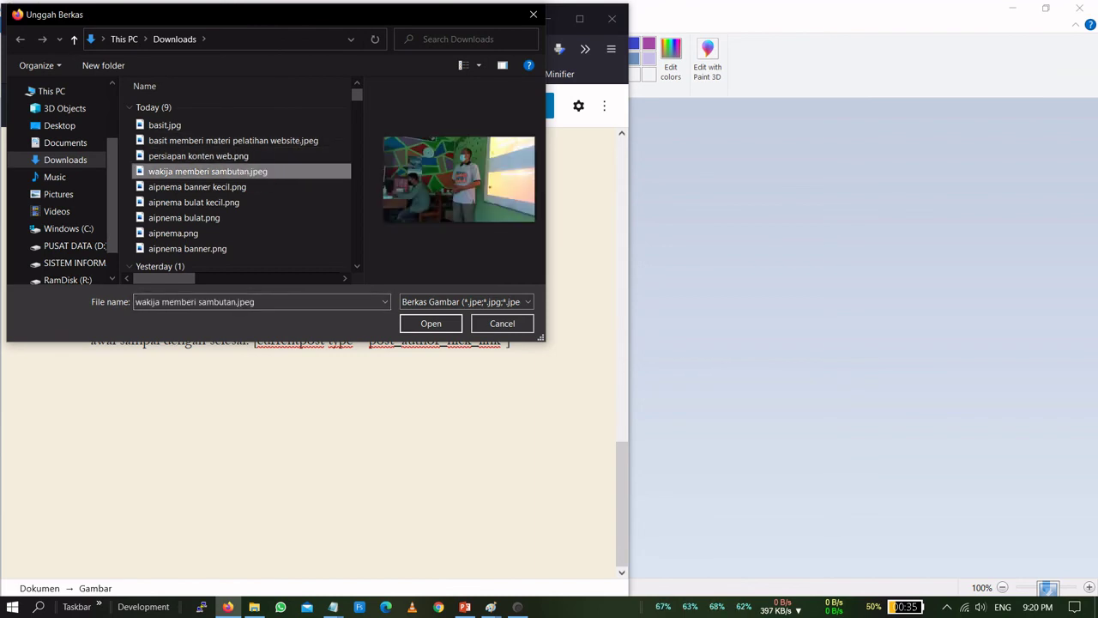
pyautogui.click(425, 323)
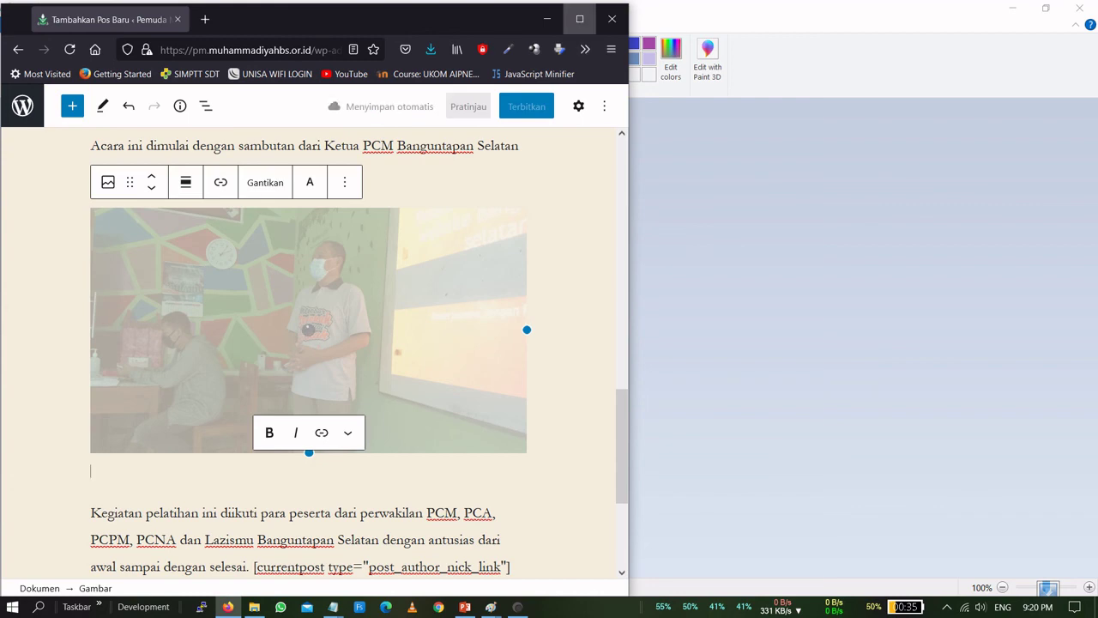
# Caption the opening-speech photo with "Bapak", the chairman's name and "Memberikan Sambutan Dalam Acara Pelatihan Website"
pyautogui.click(583, 26)
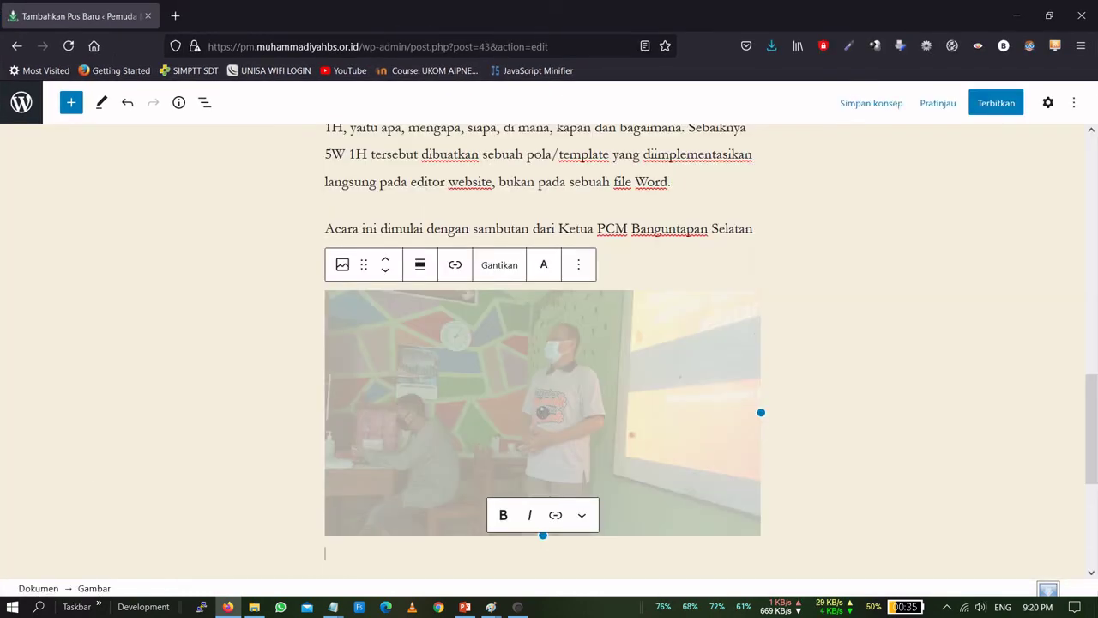
pyautogui.scroll(-3, 542, 338)
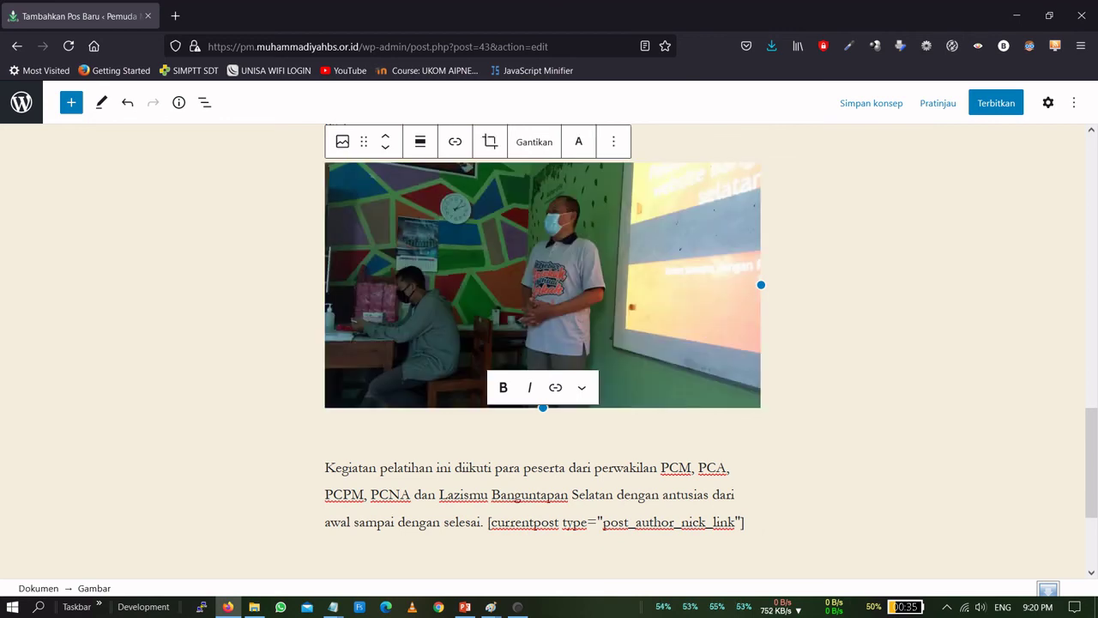
pyautogui.click(350, 428)
pyautogui.write('Bapak Wa')
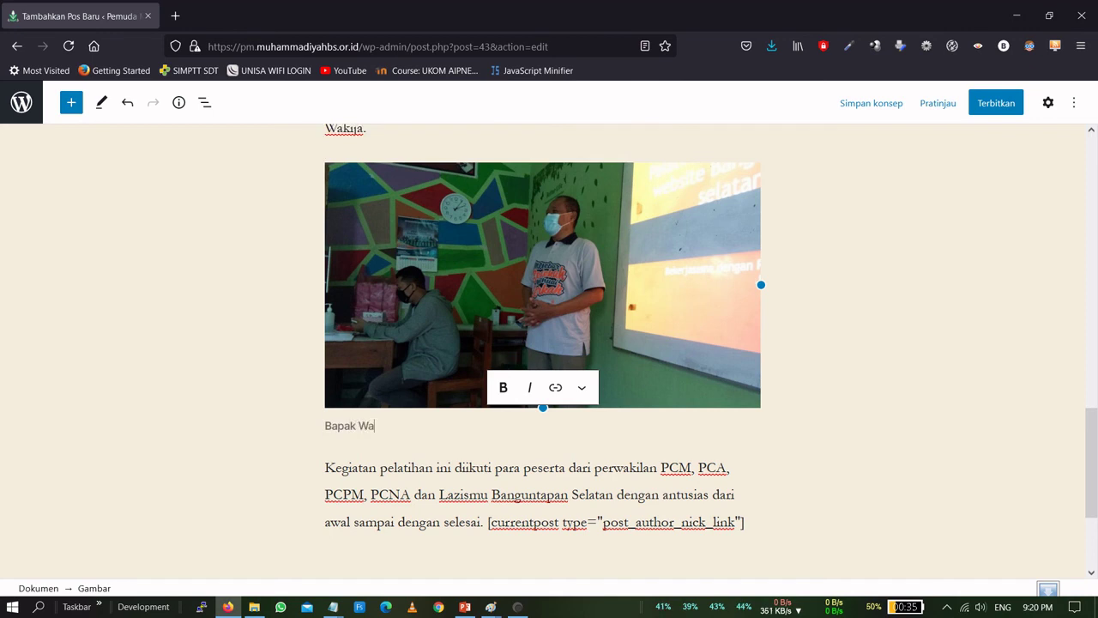
pyautogui.write('kija Memberikan Sam')
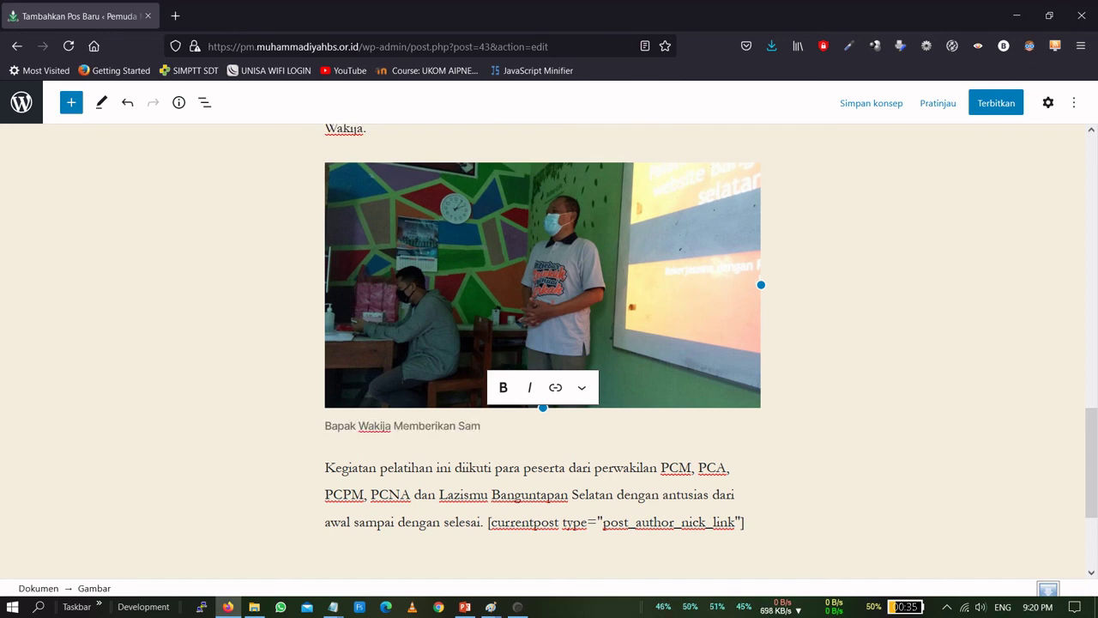
pyautogui.write('butan Dalam Acara Pela')
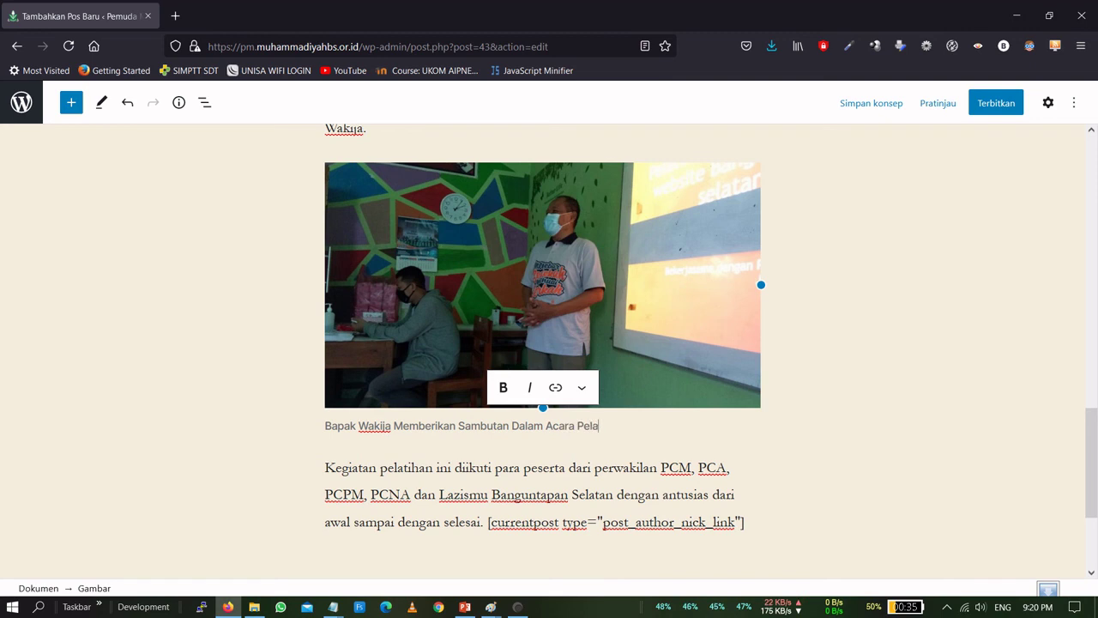
pyautogui.write('tihan Website')
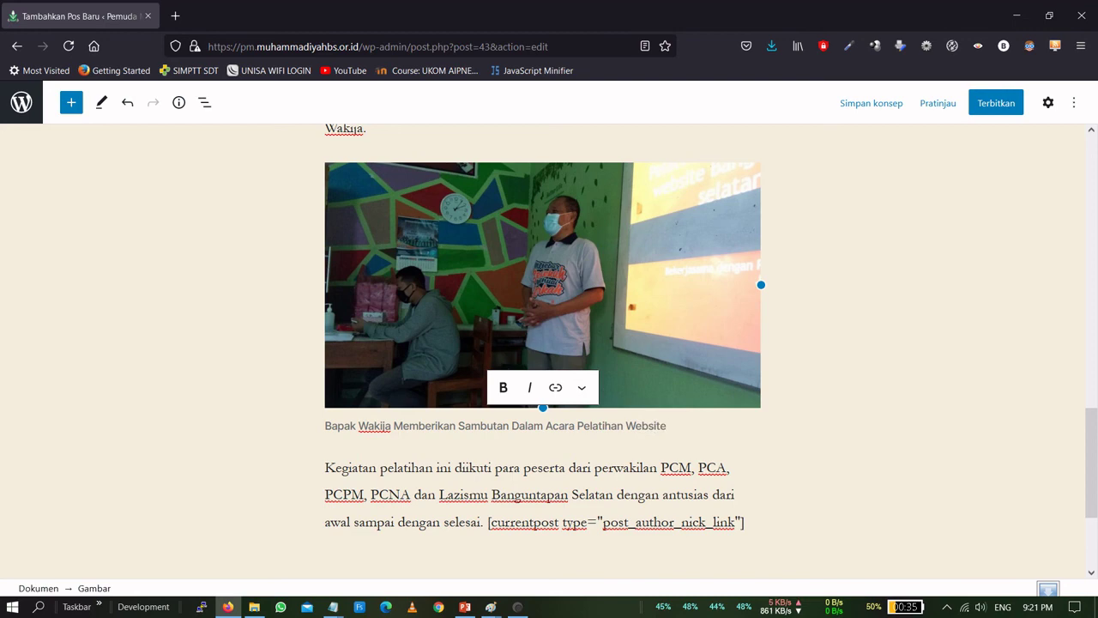
pyautogui.click(839, 293)
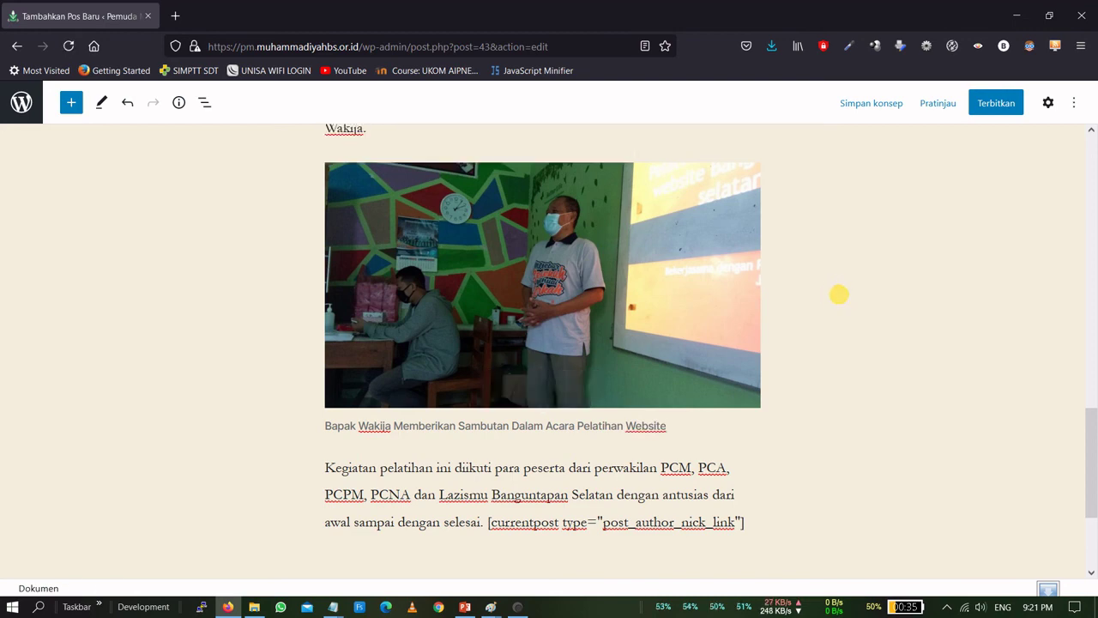
# Review the upper part of the post and publish it with public visibility
pyautogui.scroll(10, 542, 344)
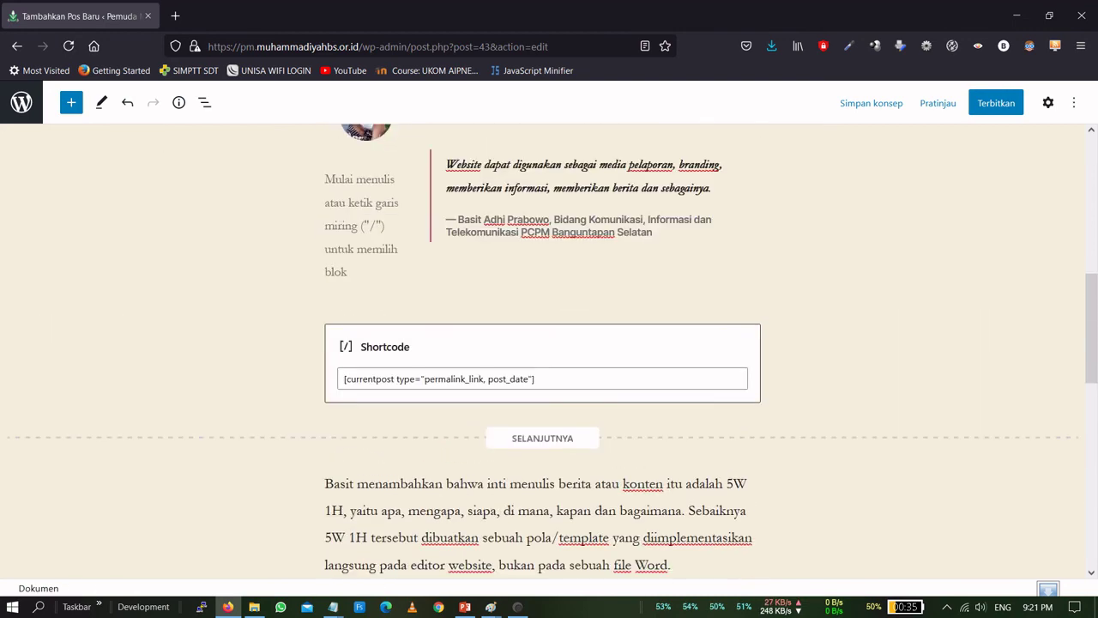
pyautogui.scroll(2, 542, 344)
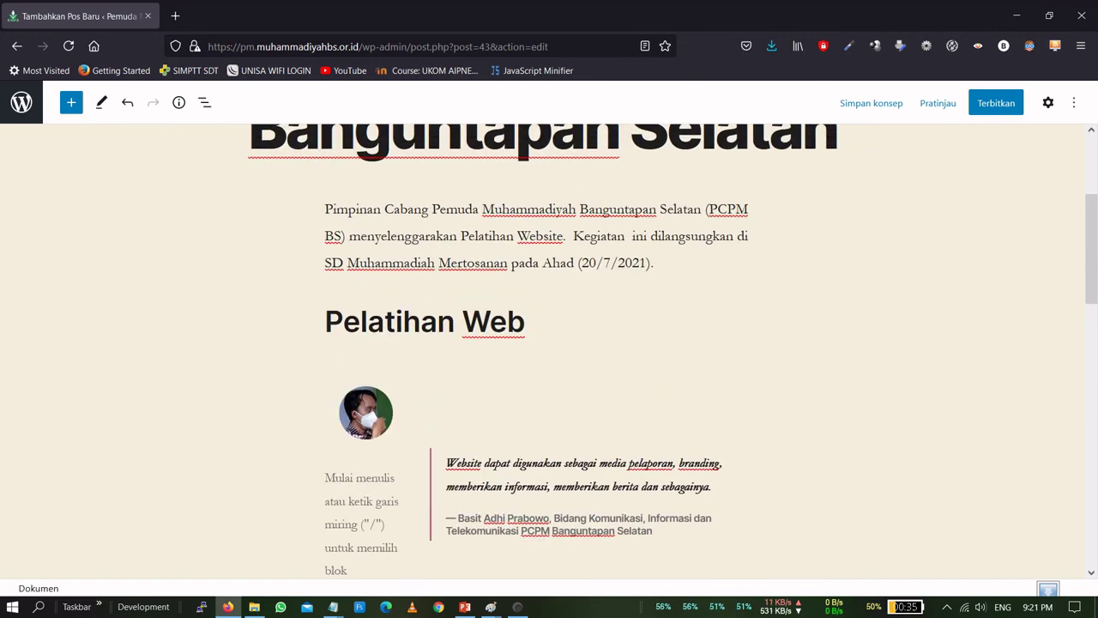
pyautogui.click(991, 107)
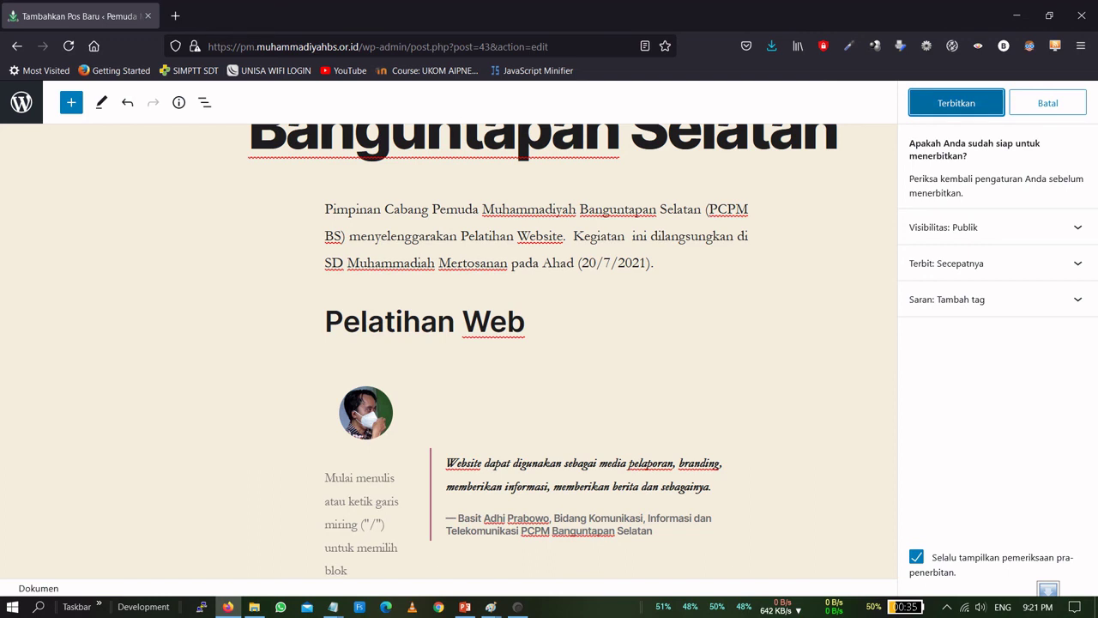
pyautogui.click(973, 103)
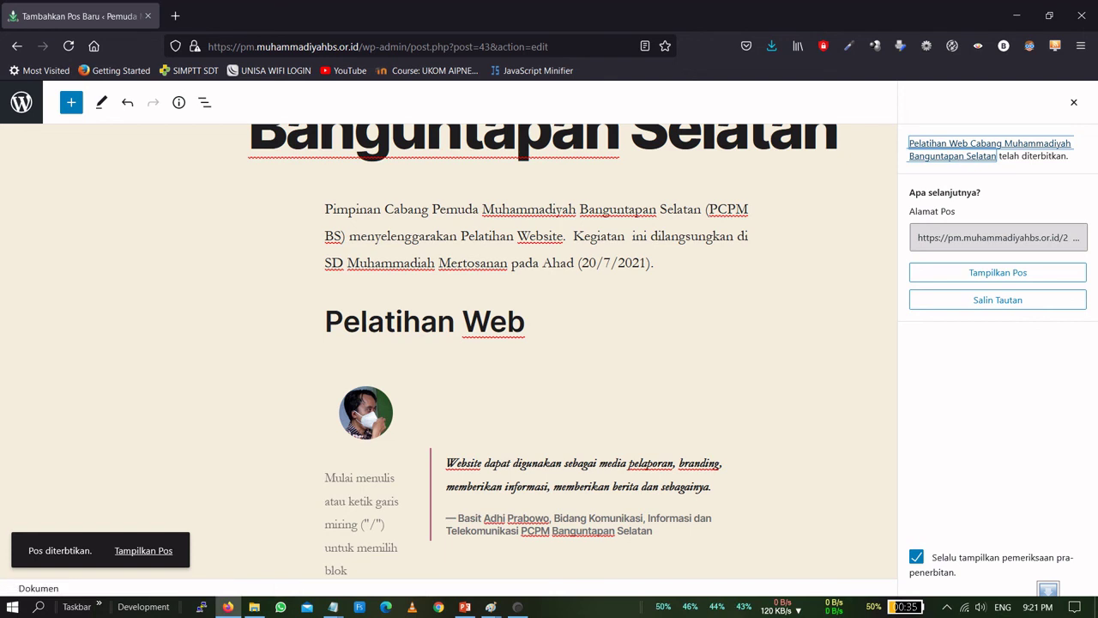
pyautogui.scroll(3, 549, 343)
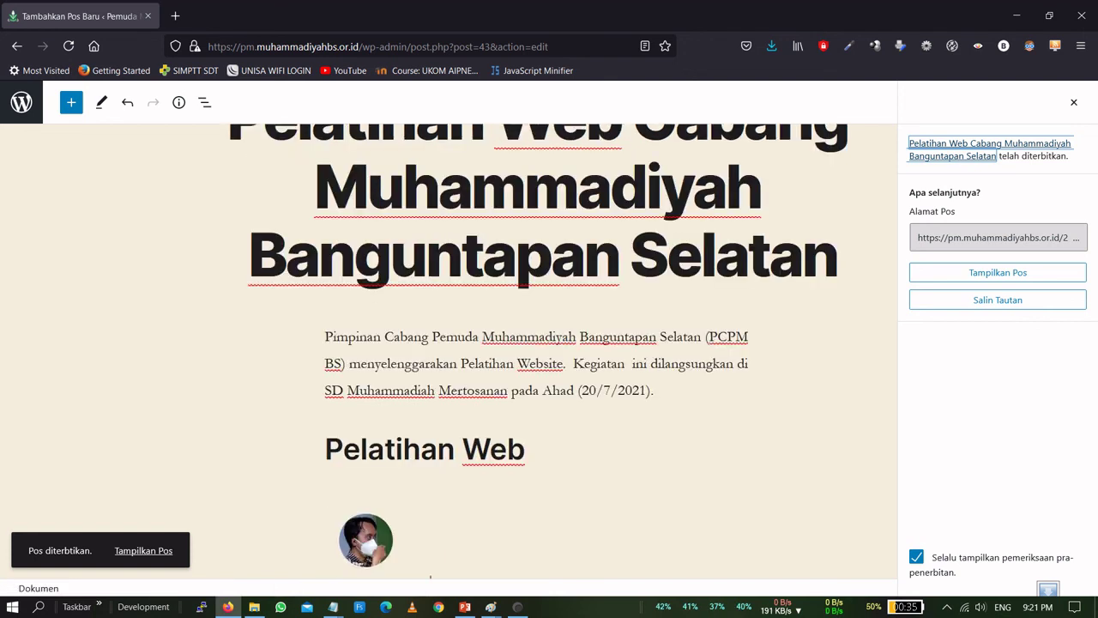
pyautogui.scroll(-3, 549, 343)
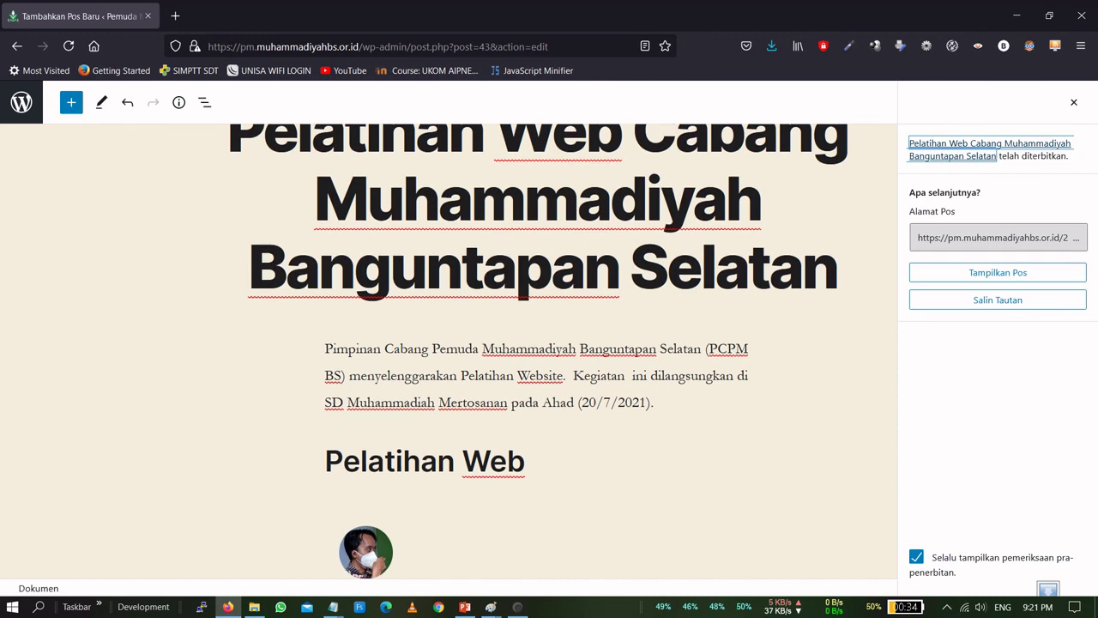